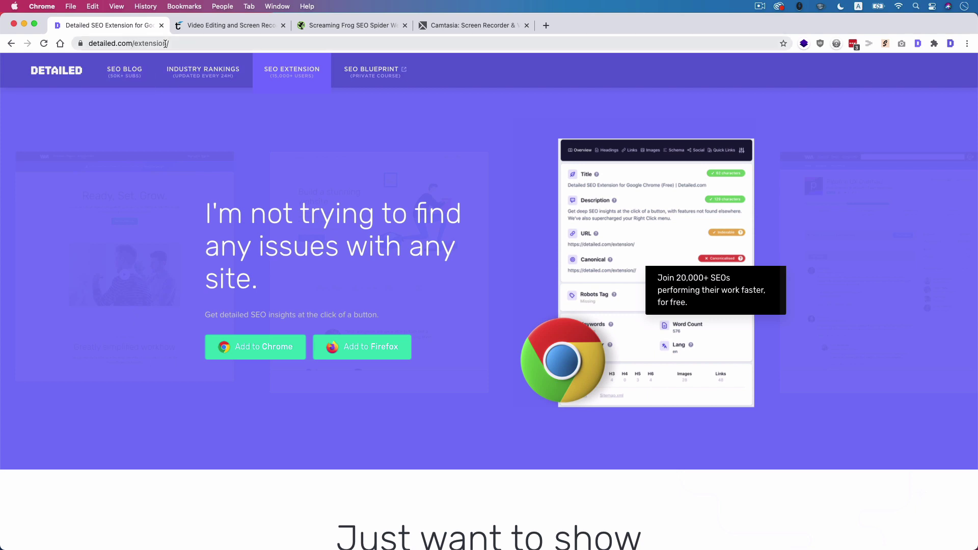
- Open and close the Detailed extension's popup and read the two main headlines on its page
{"action": "left_click", "coordinate": [918, 45]}
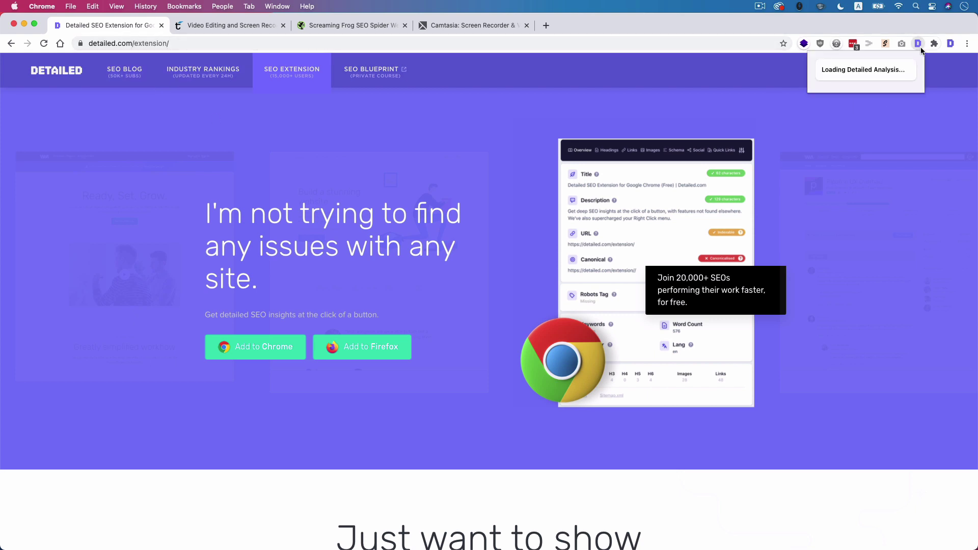
{"action": "left_click", "coordinate": [919, 44]}
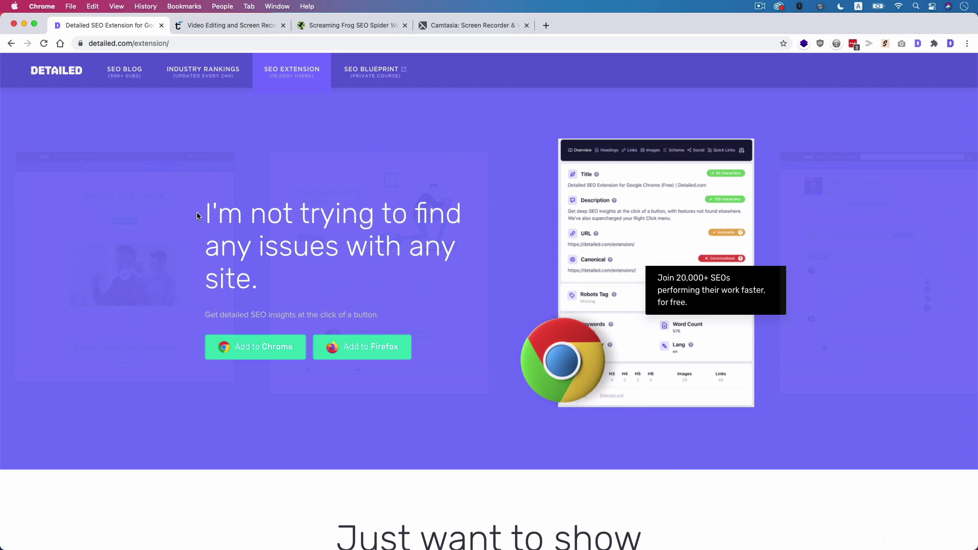
{"action": "mouse_move", "coordinate": [196, 212]}
{"action": "left_mouse_down"}
{"action": "mouse_move", "coordinate": [349, 270]}
{"action": "mouse_move", "coordinate": [257, 246]}
{"action": "mouse_move", "coordinate": [212, 214]}
{"action": "left_mouse_up"}
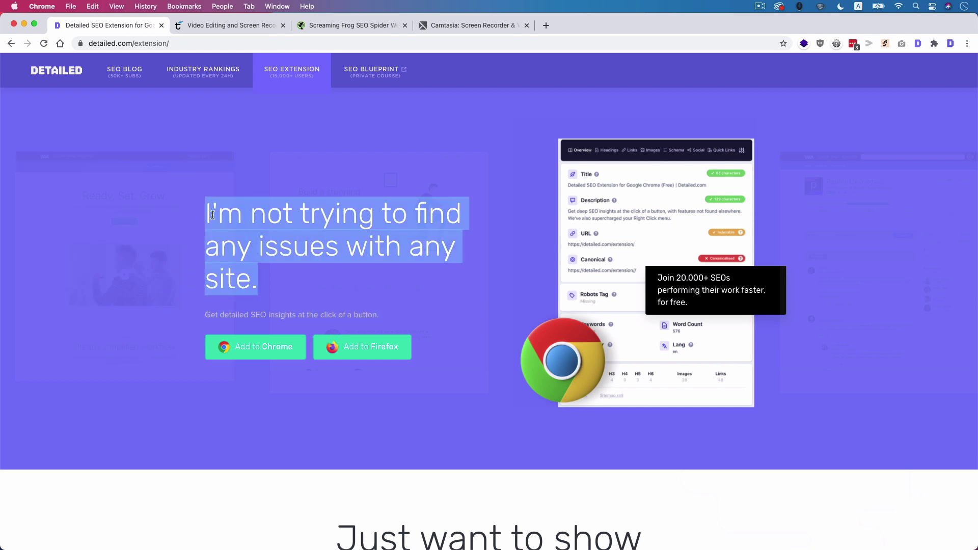
{"action": "left_click", "coordinate": [170, 227]}
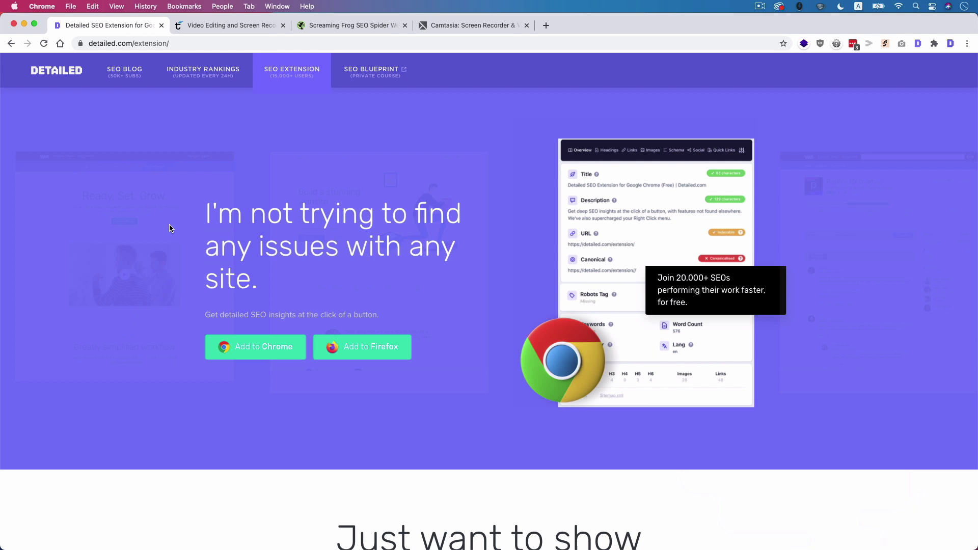
{"action": "scroll", "coordinate": [170, 227], "scroll_direction": "down", "scroll_amount": 5}
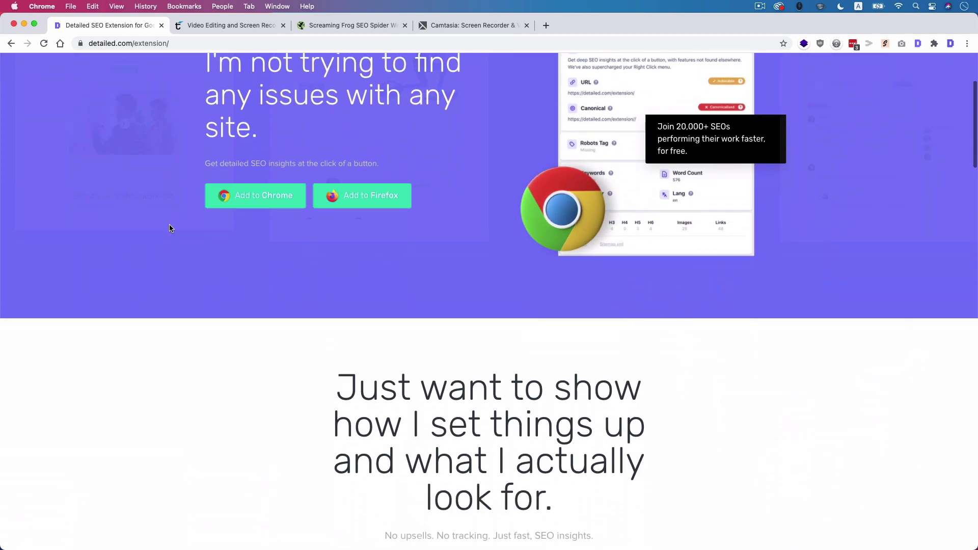
{"action": "triple_click", "coordinate": [372, 292]}
{"action": "triple_click", "coordinate": [589, 384]}
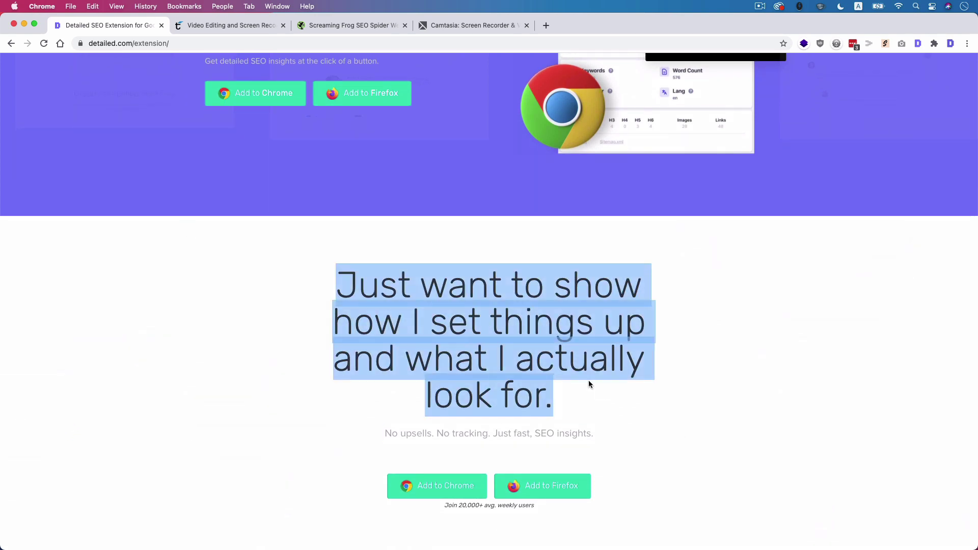
{"action": "scroll", "coordinate": [257, 371], "scroll_direction": "down", "scroll_amount": 6}
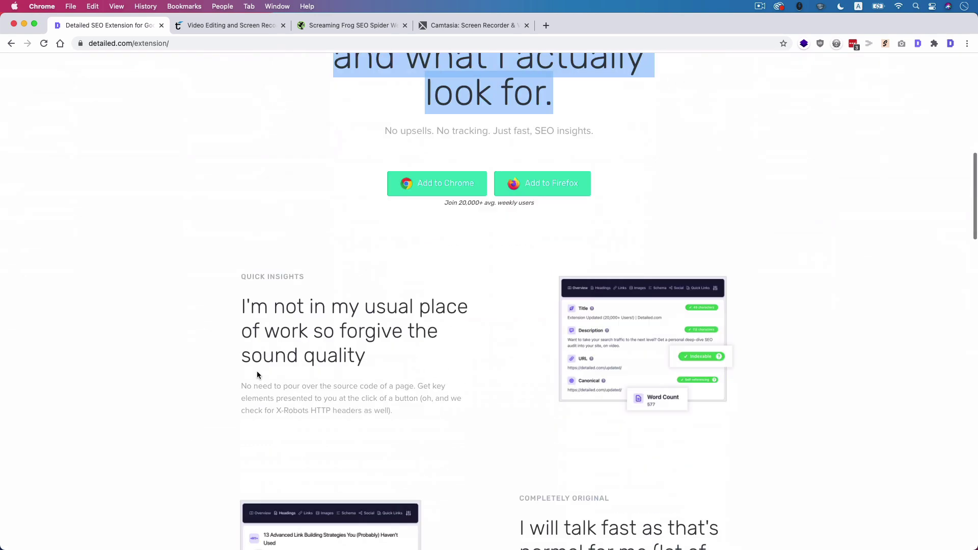
- Read the section headings on the Detailed extension page from Quick Insights down to Our Newest Addition
{"action": "left_click_drag", "start_coordinate": [242, 301], "coordinate": [397, 354]}
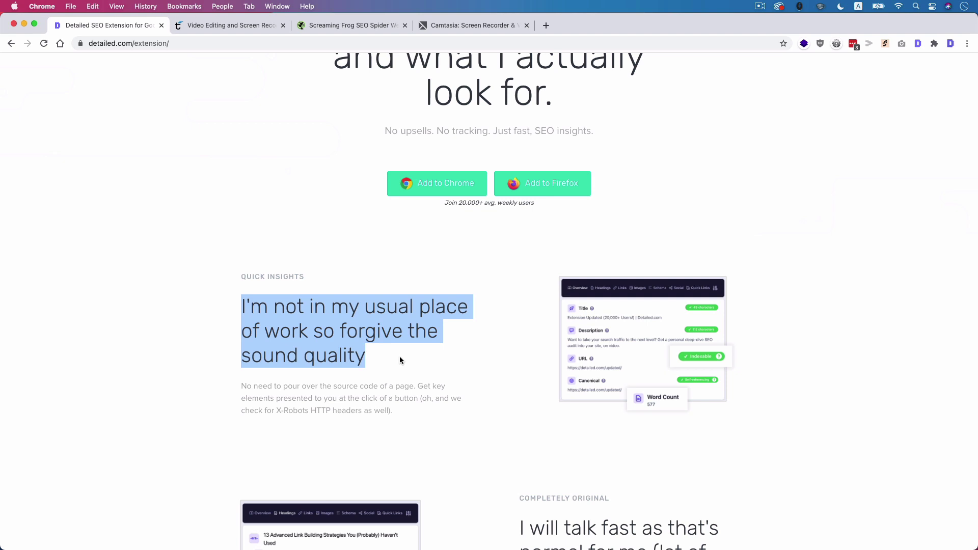
{"action": "left_click", "coordinate": [206, 327]}
{"action": "scroll", "coordinate": [206, 329], "scroll_direction": "down", "scroll_amount": 5}
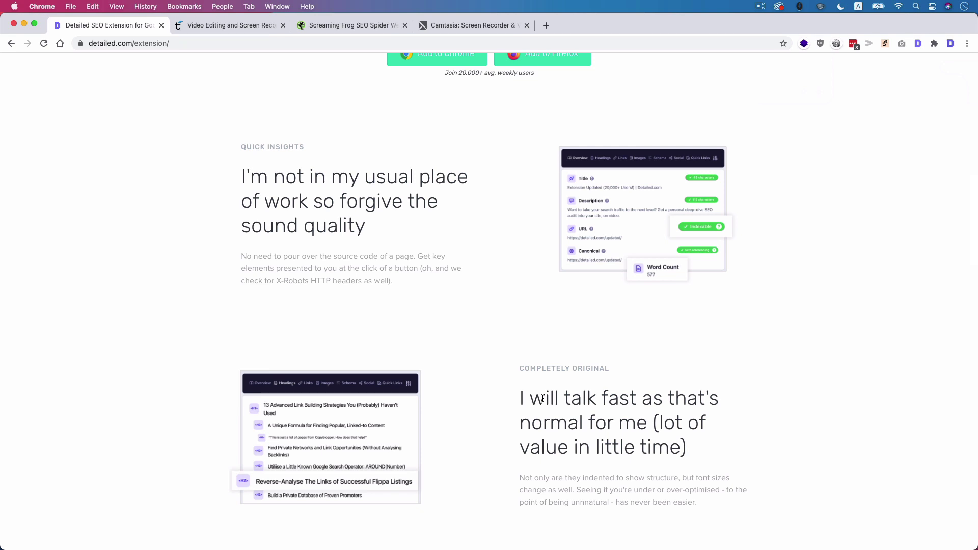
{"action": "scroll", "coordinate": [172, 317], "scroll_direction": "down", "scroll_amount": 7}
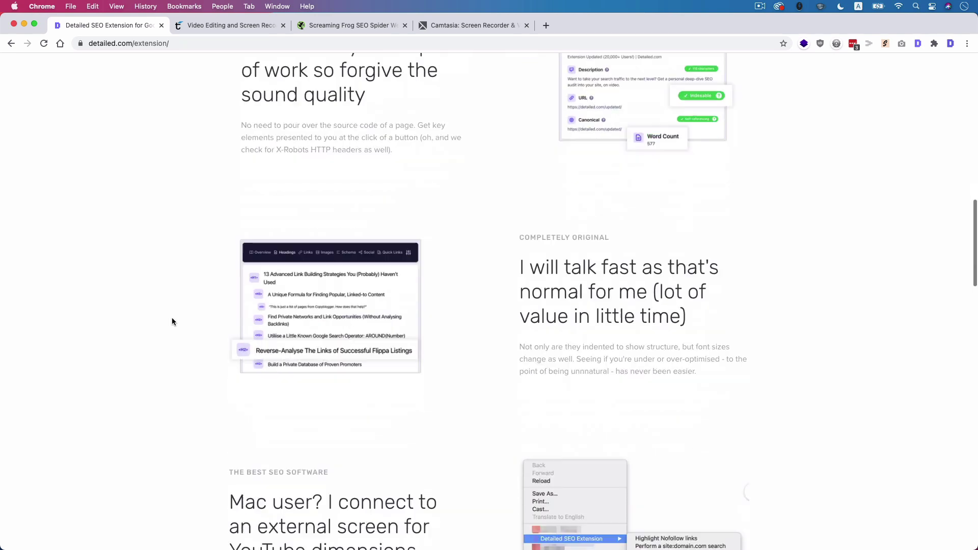
{"action": "left_click_drag", "start_coordinate": [228, 258], "coordinate": [435, 299]}
{"action": "left_click", "coordinate": [435, 299]}
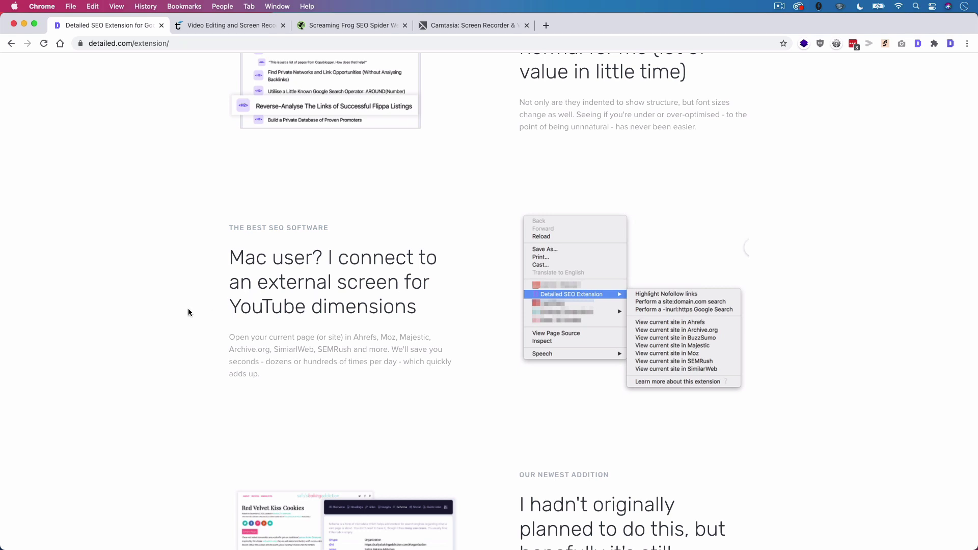
{"action": "scroll", "coordinate": [148, 283], "scroll_direction": "down", "scroll_amount": 4}
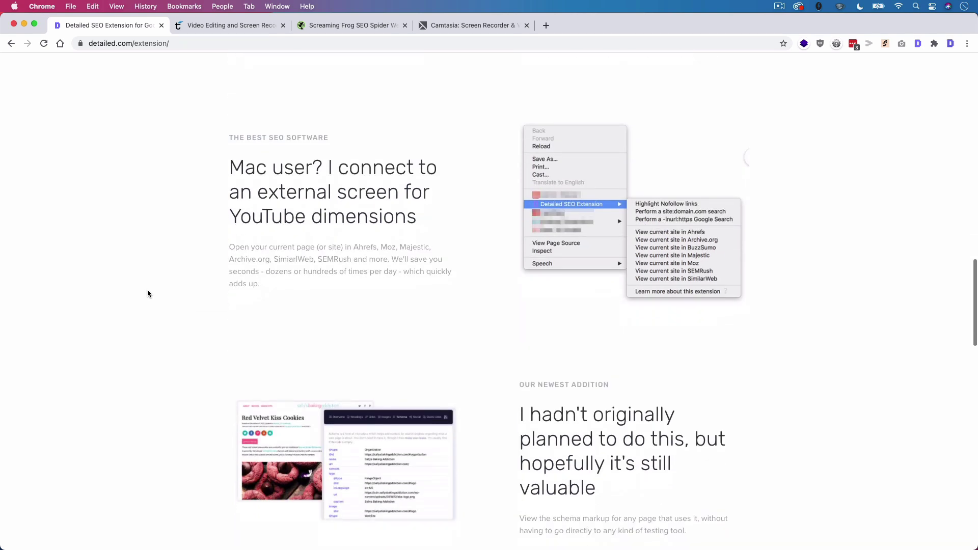
{"action": "left_click_drag", "start_coordinate": [522, 417], "coordinate": [628, 479]}
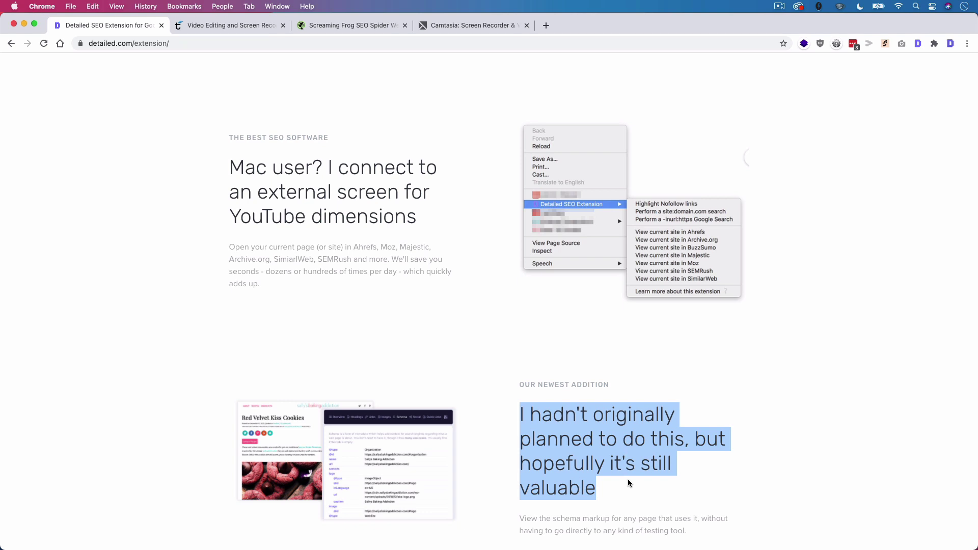
{"action": "left_click", "coordinate": [83, 336]}
{"action": "scroll", "coordinate": [82, 336], "scroll_direction": "up", "scroll_amount": 20}
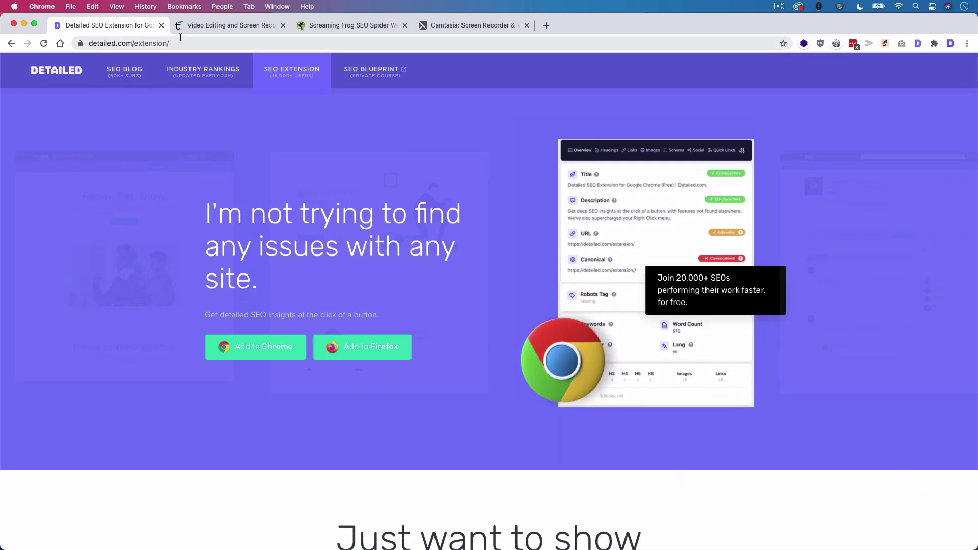
- Look over the open ScreenFlow, Screaming Frog SEO Spider and Camtasia product pages
{"action": "left_click", "coordinate": [217, 26]}
{"action": "left_click", "coordinate": [352, 25]}
{"action": "left_click", "coordinate": [438, 26]}
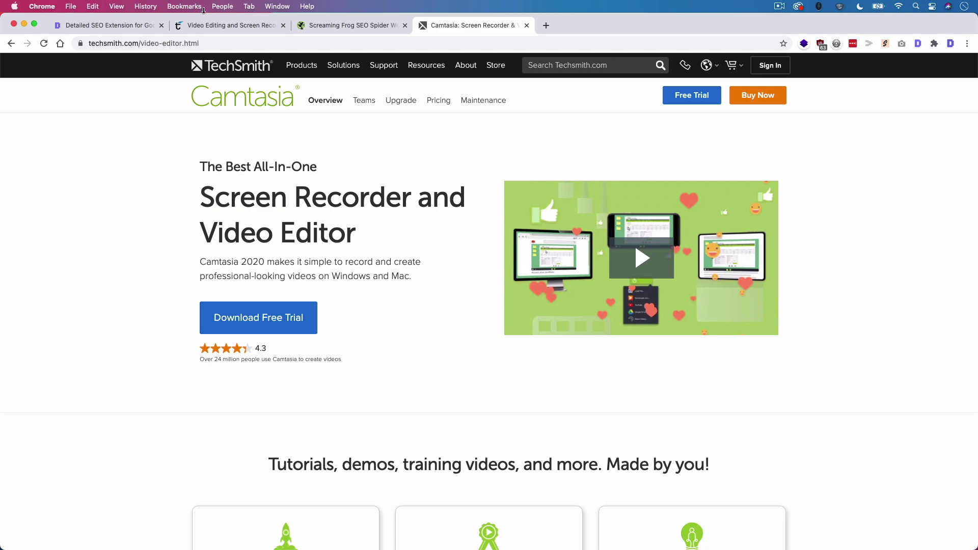
{"action": "left_click", "coordinate": [217, 25]}
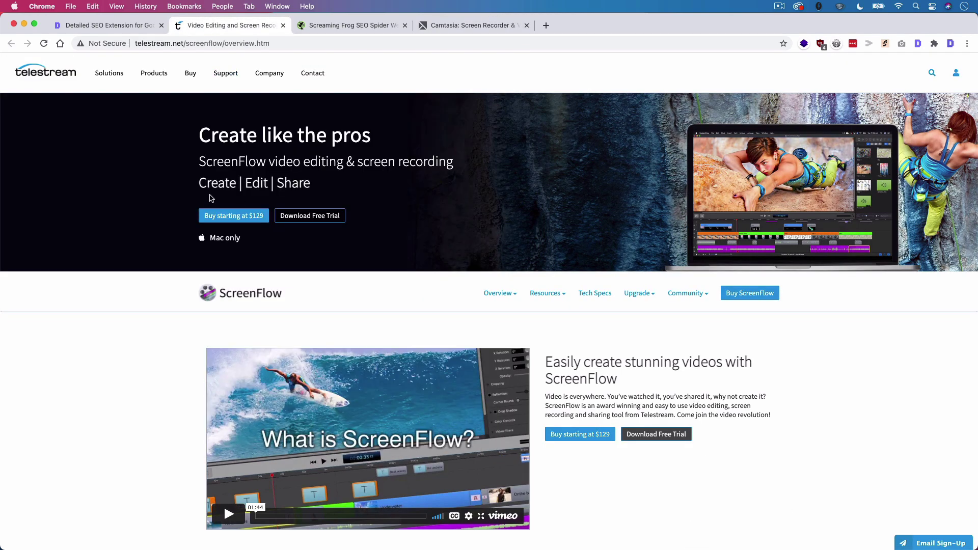
{"action": "left_click", "coordinate": [331, 26]}
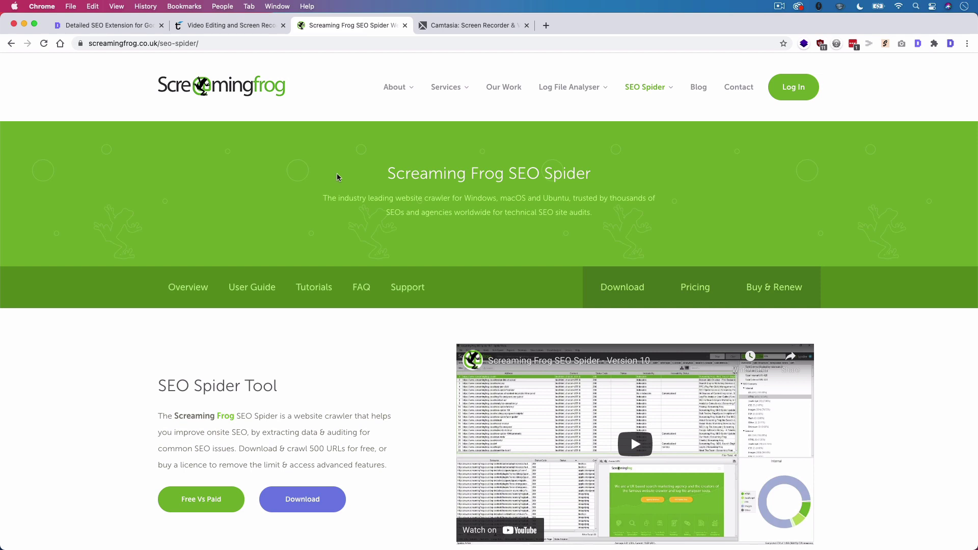
{"action": "left_click", "coordinate": [441, 28]}
{"action": "scroll", "coordinate": [125, 242], "scroll_direction": "down", "scroll_amount": 8}
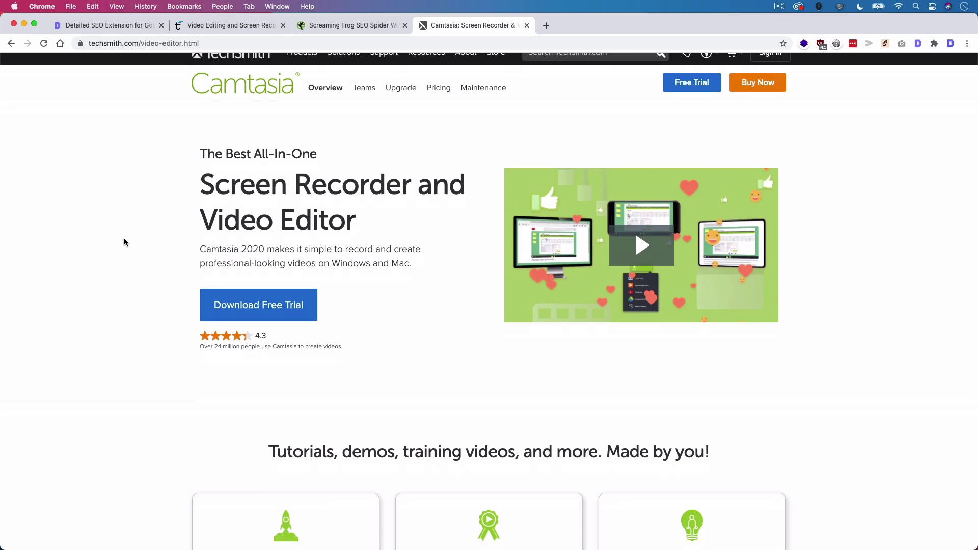
{"action": "scroll", "coordinate": [125, 242], "scroll_direction": "up", "scroll_amount": 8}
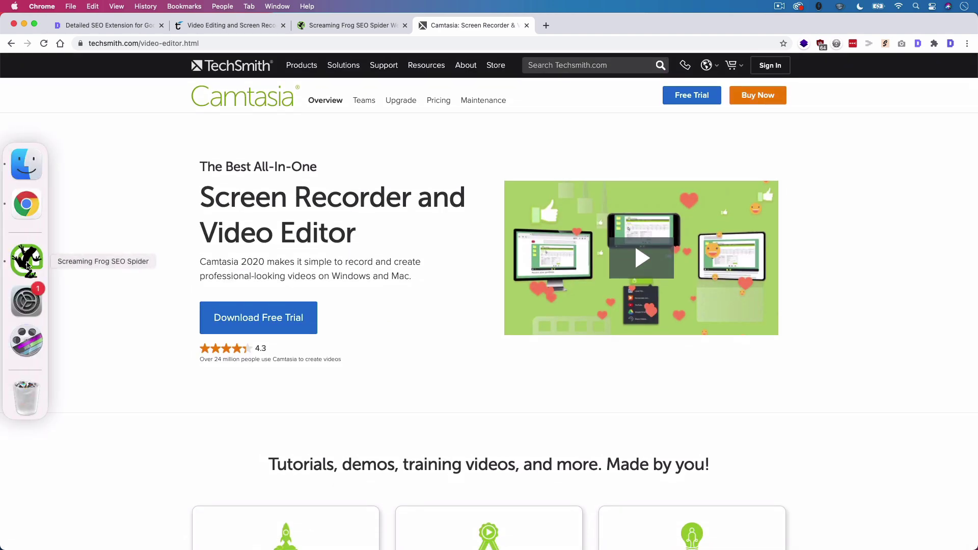
- Switch to Screaming Frog SEO Spider, deselect CSS, JavaScript and SWF resource links in the Spider configuration, and check its extraction options
{"action": "left_click", "coordinate": [27, 264]}
{"action": "left_click", "coordinate": [287, 207]}
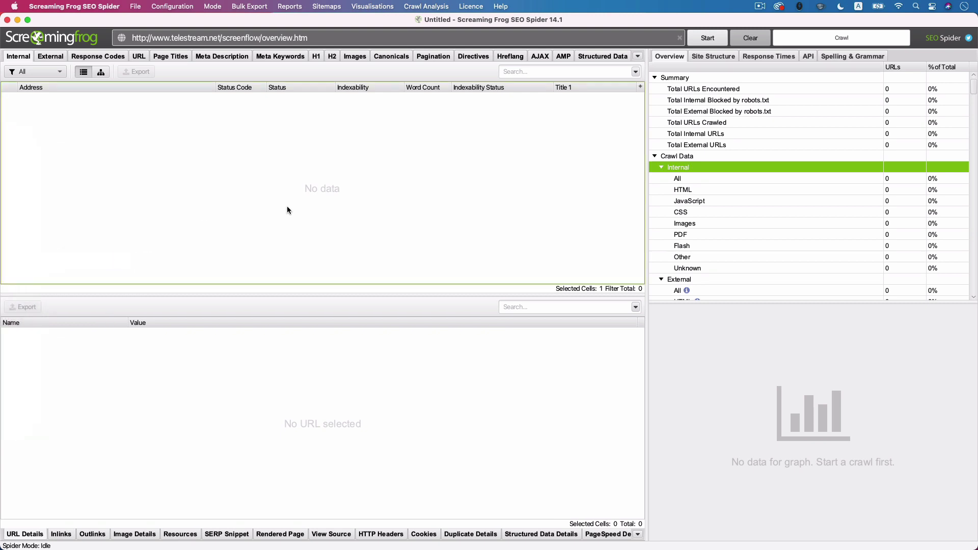
{"action": "left_click", "coordinate": [176, 6]}
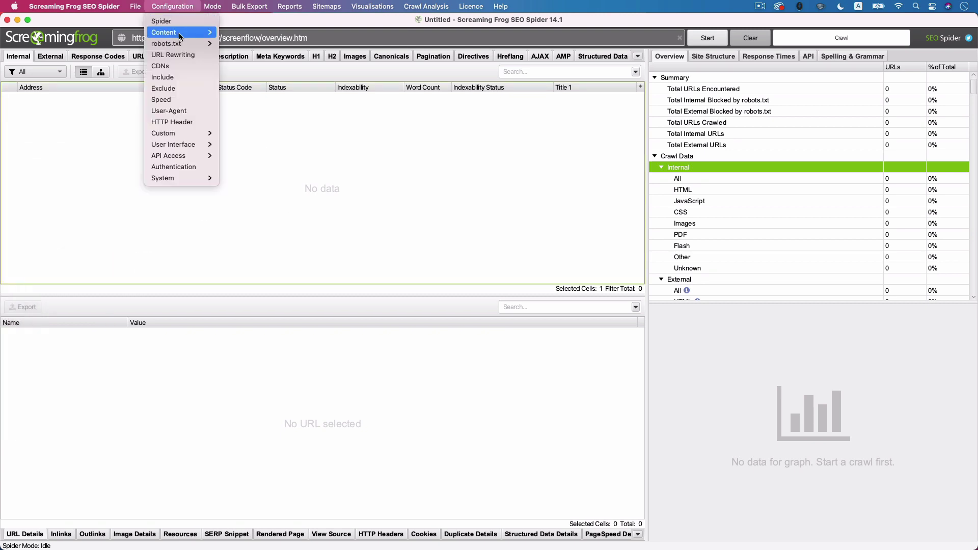
{"action": "left_click", "coordinate": [179, 20]}
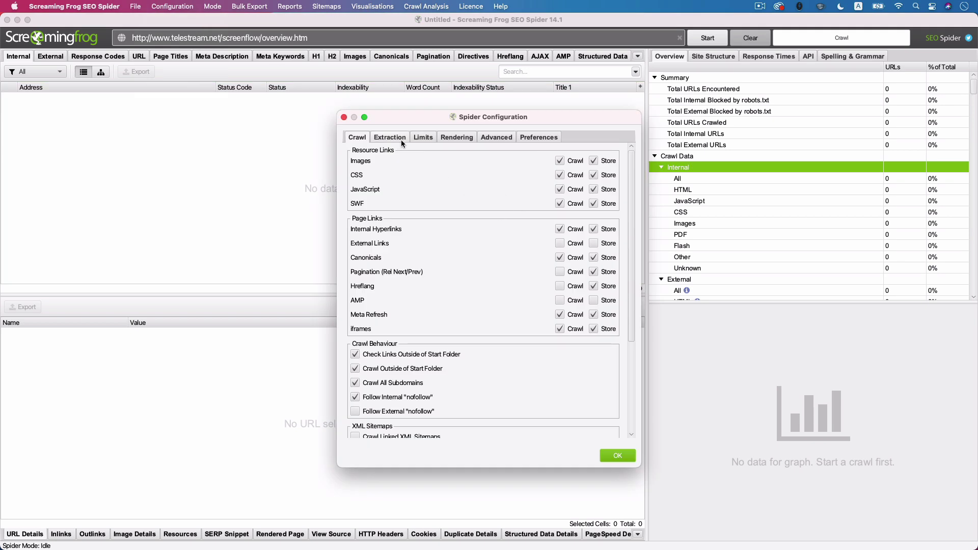
{"action": "left_click", "coordinate": [561, 174]}
{"action": "left_click", "coordinate": [594, 175]}
{"action": "left_click", "coordinate": [593, 161]}
{"action": "left_click", "coordinate": [560, 161]}
{"action": "left_click", "coordinate": [560, 189]}
{"action": "left_click", "coordinate": [561, 203]}
{"action": "scroll", "coordinate": [498, 246], "scroll_direction": "down", "scroll_amount": 1}
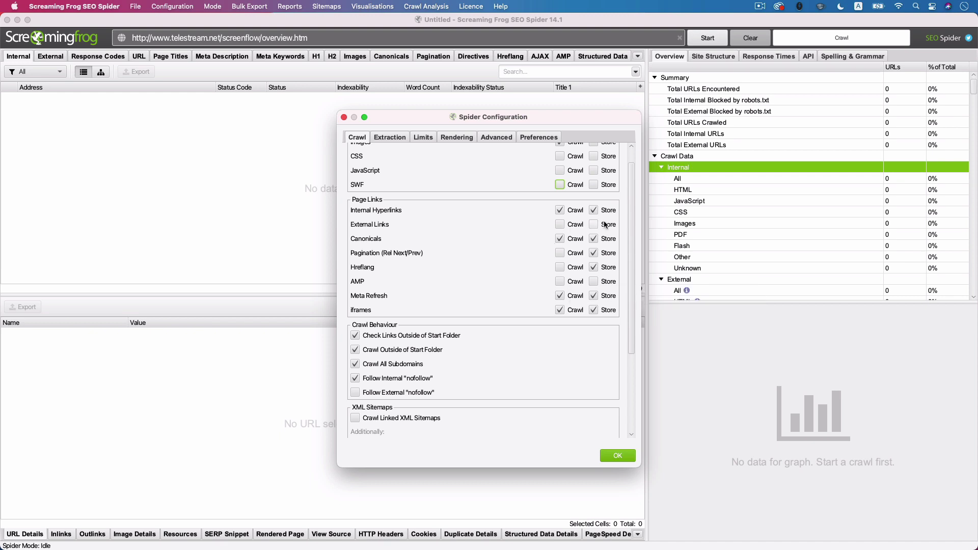
{"action": "left_click", "coordinate": [397, 140]}
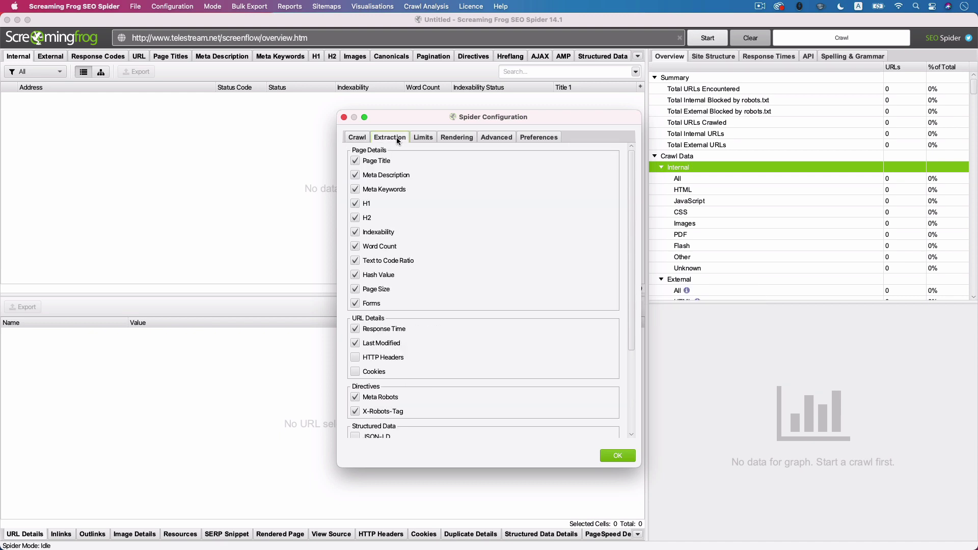
{"action": "left_click", "coordinate": [344, 118]}
- Toggle the URLs-per-second limit in the spider speed configuration and start crawling the telestream.net ScreenFlow overview address
{"action": "left_click", "coordinate": [172, 6]}
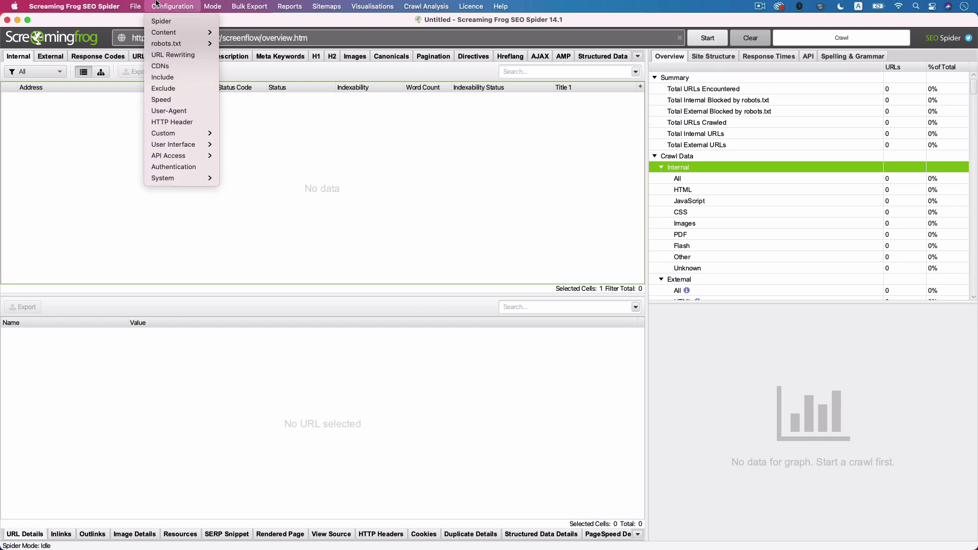
{"action": "left_click", "coordinate": [162, 99]}
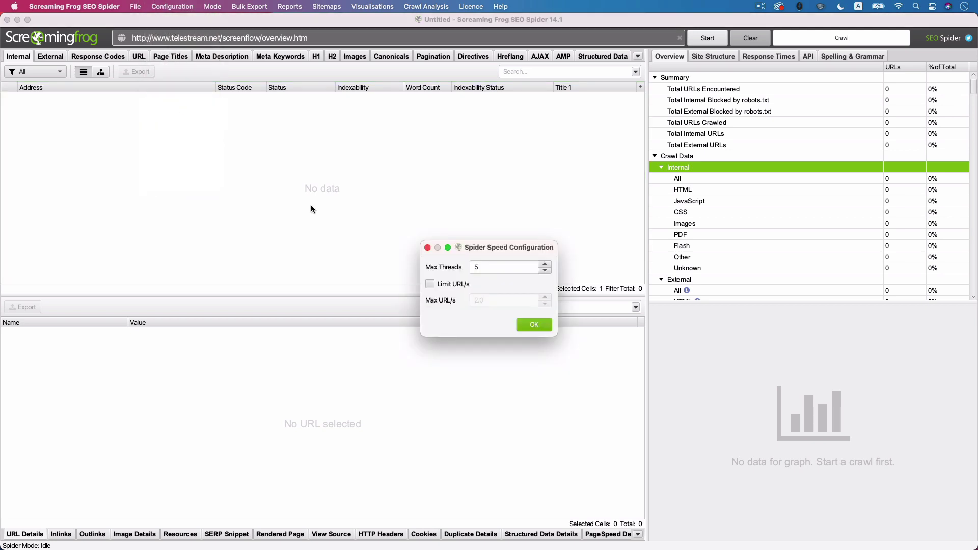
{"action": "left_click", "coordinate": [458, 283]}
{"action": "left_click", "coordinate": [522, 325]}
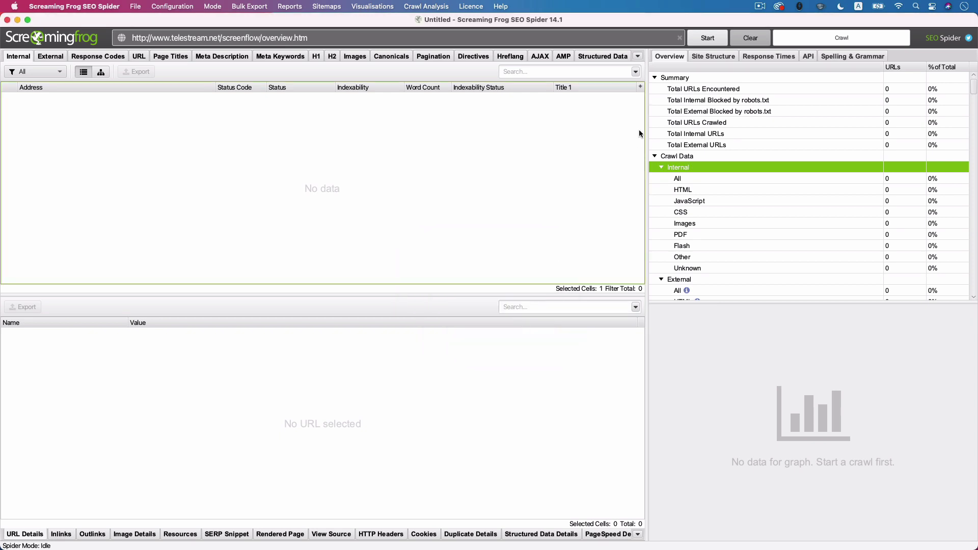
{"action": "left_click", "coordinate": [713, 40]}
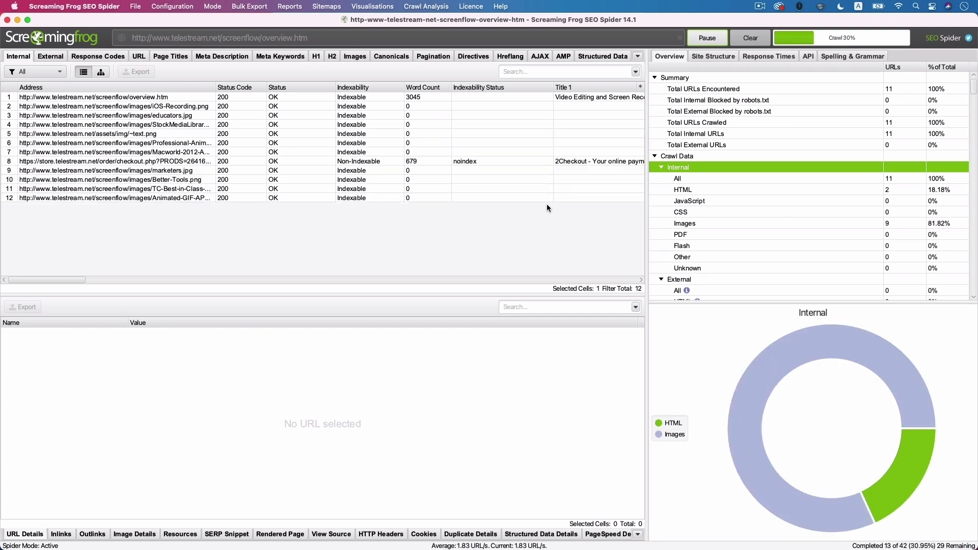
- Switch to Chrome, close the Detailed extension page and look through the ScreenFlow overview page down to its pricing table
{"action": "key", "text": "super+Tab"}
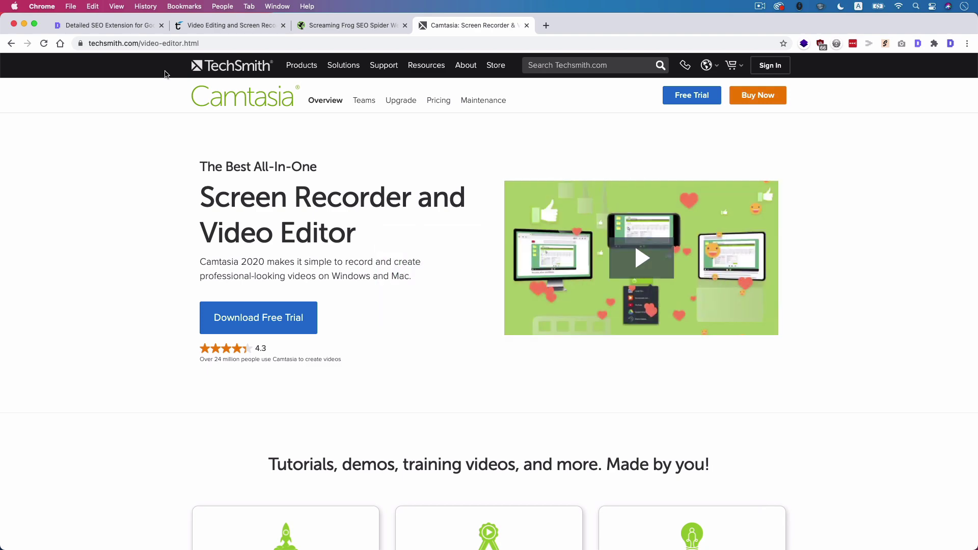
{"action": "left_click", "coordinate": [223, 26]}
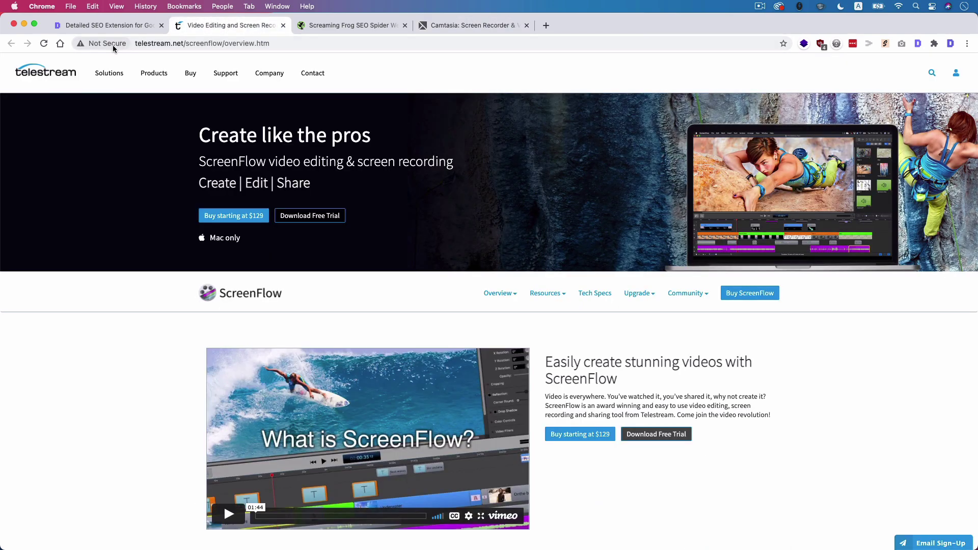
{"action": "mouse_move", "coordinate": [109, 73]}
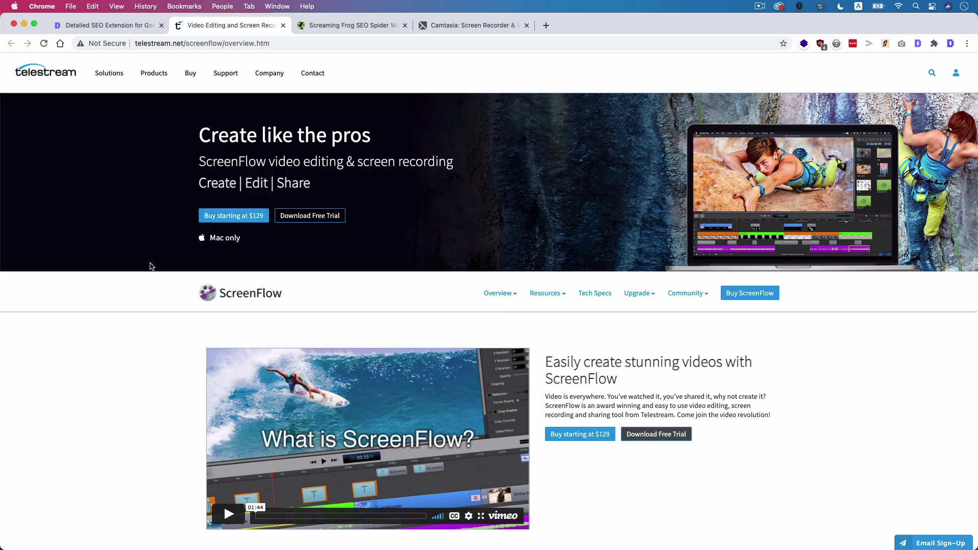
{"action": "left_click", "coordinate": [142, 28]}
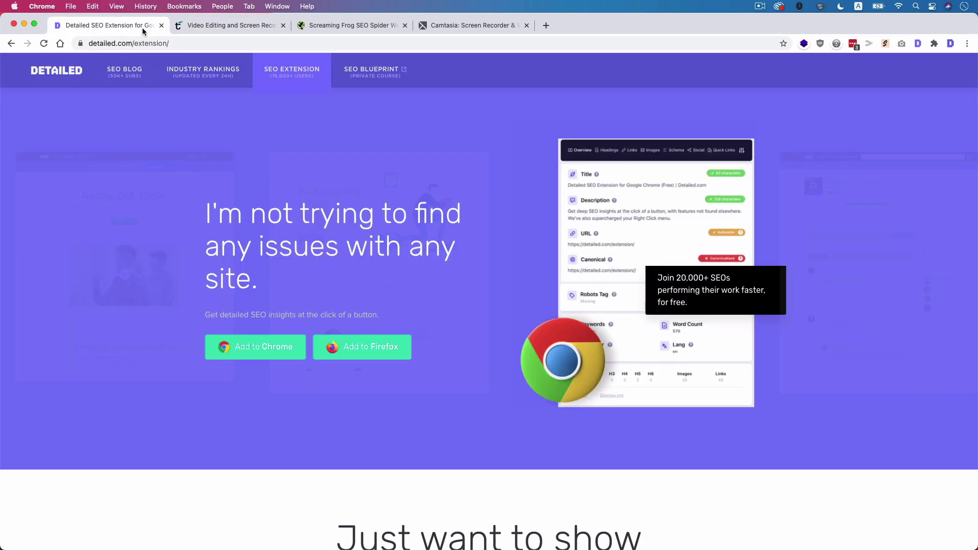
{"action": "left_click", "coordinate": [161, 25]}
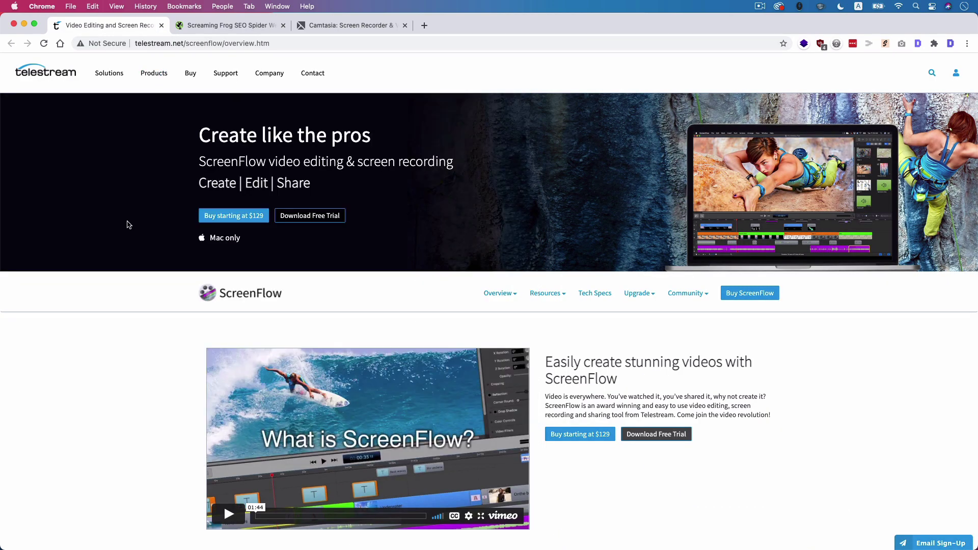
{"action": "scroll", "coordinate": [126, 224], "scroll_direction": "down", "scroll_amount": 10}
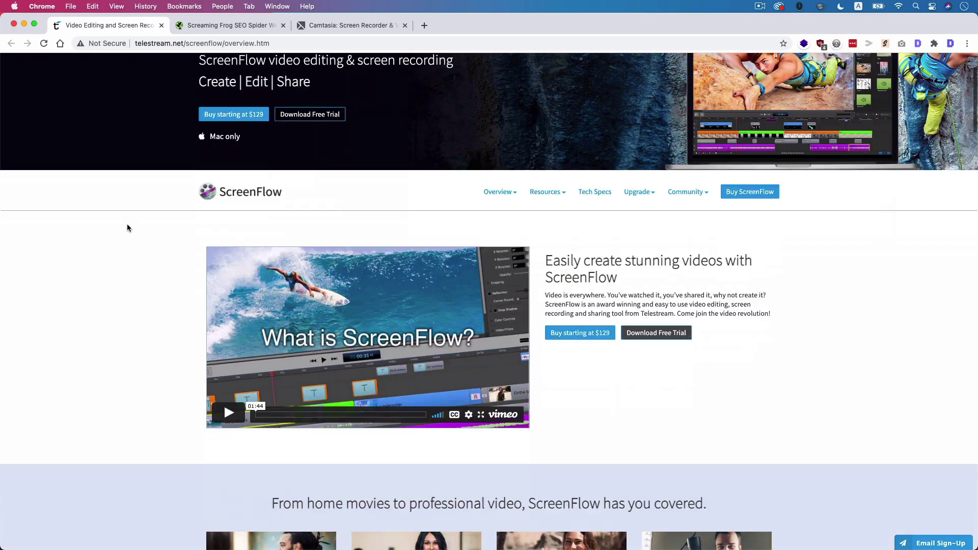
{"action": "scroll", "coordinate": [123, 258], "scroll_direction": "down", "scroll_amount": 3}
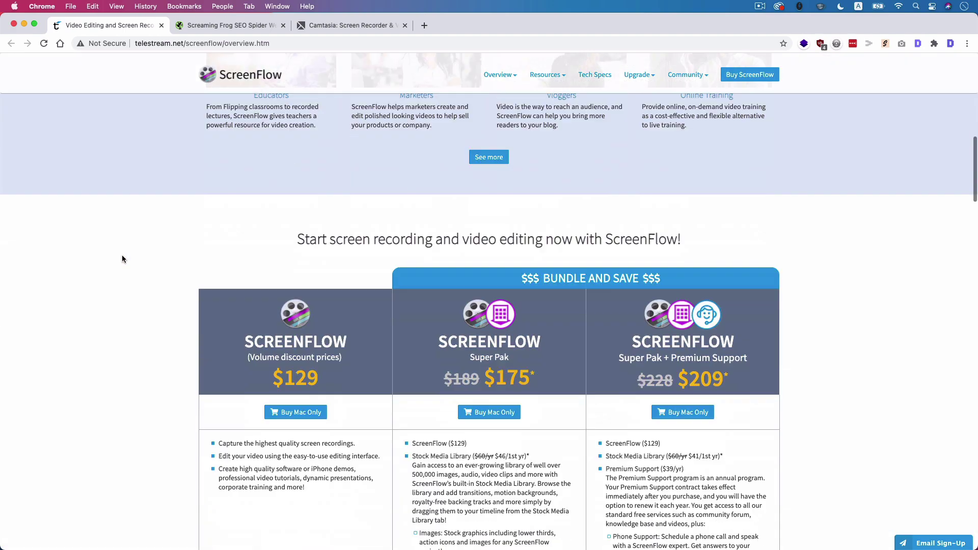
- Look through the rest of the ScreenFlow overview page, from the pricing table down to the footer links
{"action": "scroll", "coordinate": [121, 260], "scroll_direction": "down", "scroll_amount": 2}
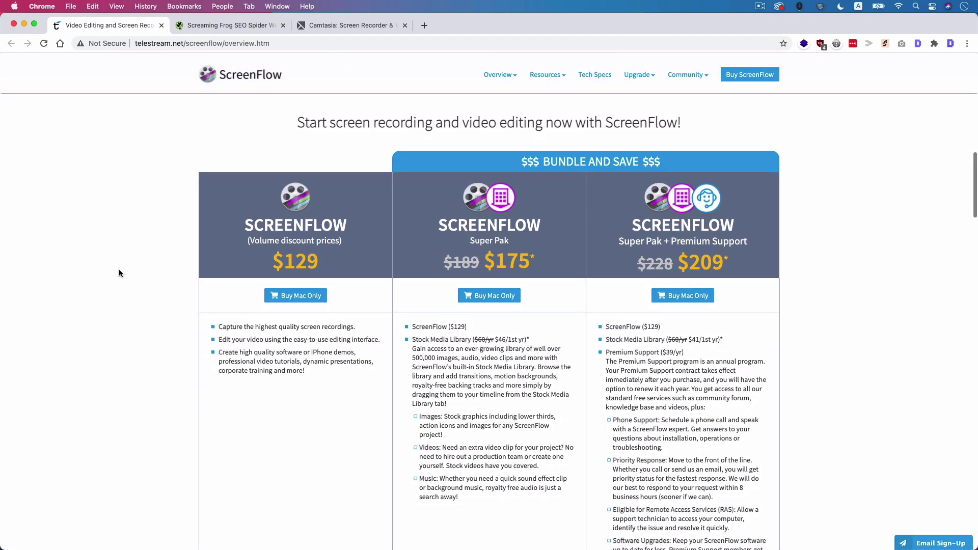
{"action": "scroll", "coordinate": [118, 278], "scroll_direction": "down", "scroll_amount": 1}
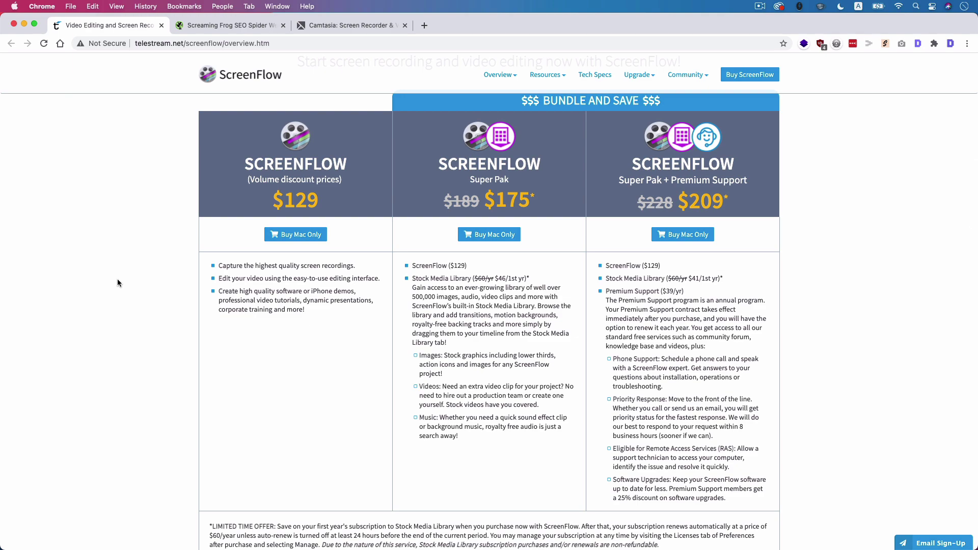
{"action": "scroll", "coordinate": [118, 279], "scroll_direction": "down", "scroll_amount": 5}
{"action": "scroll", "coordinate": [117, 289], "scroll_direction": "down", "scroll_amount": 14}
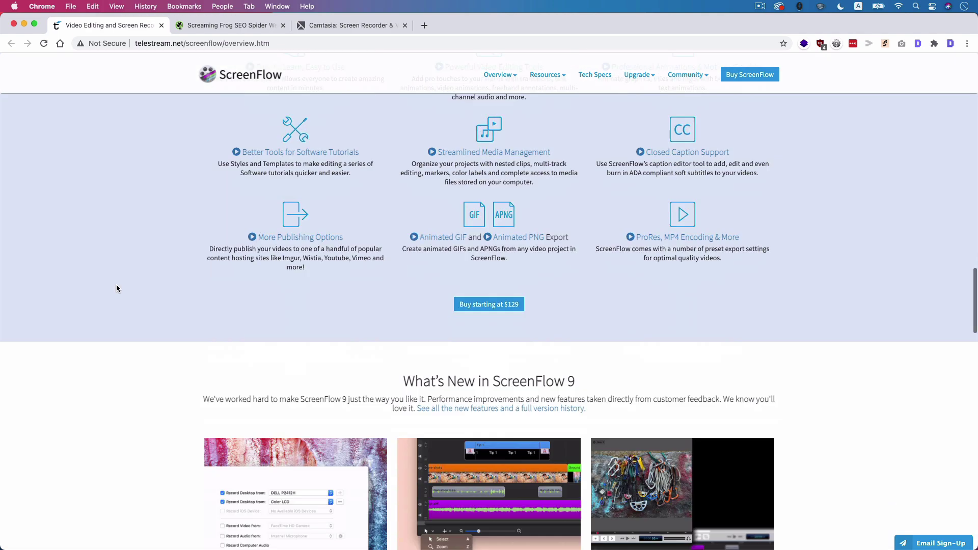
{"action": "scroll", "coordinate": [116, 289], "scroll_direction": "down", "scroll_amount": 12}
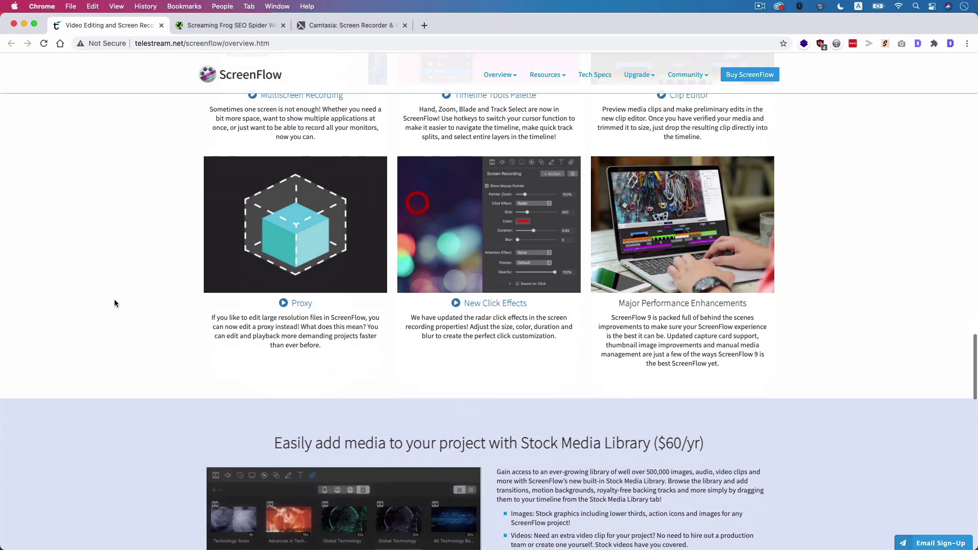
{"action": "scroll", "coordinate": [114, 303], "scroll_direction": "down", "scroll_amount": 8}
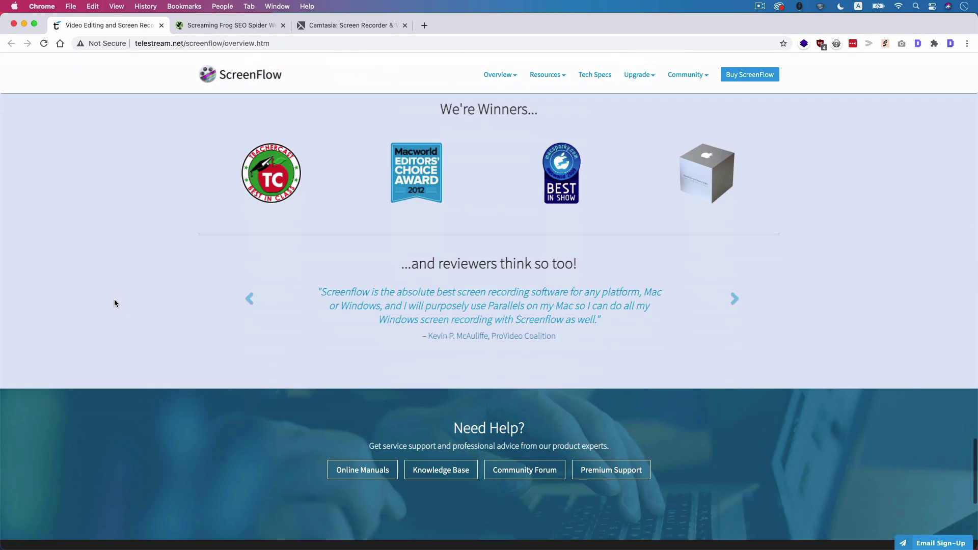
{"action": "scroll", "coordinate": [116, 303], "scroll_direction": "down", "scroll_amount": 2}
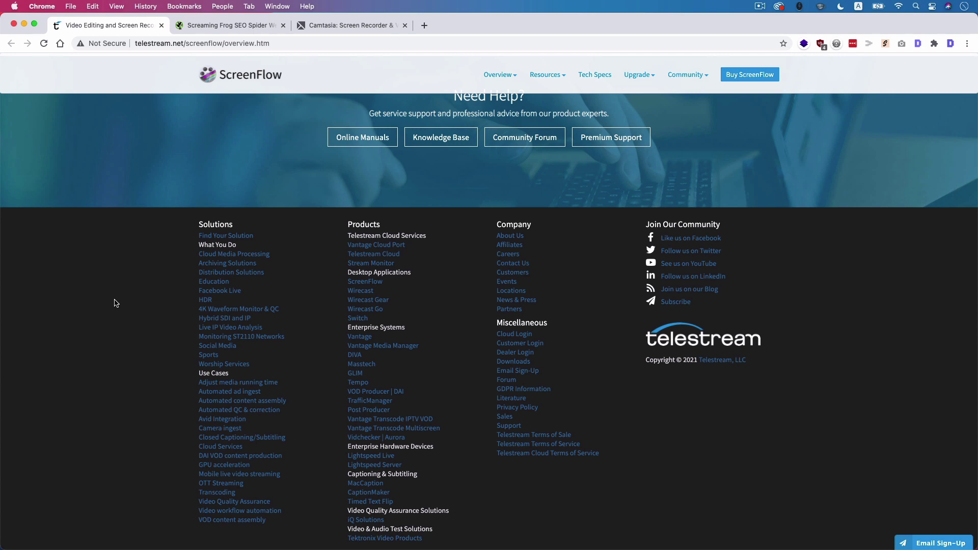
- Open the Customers, Vantage Media Manager, CaptionMaker, Automated QC & correction, blog, Community Forum and Knowledge Base links in new background tabs
{"action": "left_click", "coordinate": [517, 274], "text": "super"}
{"action": "left_click", "coordinate": [366, 347], "text": "super"}
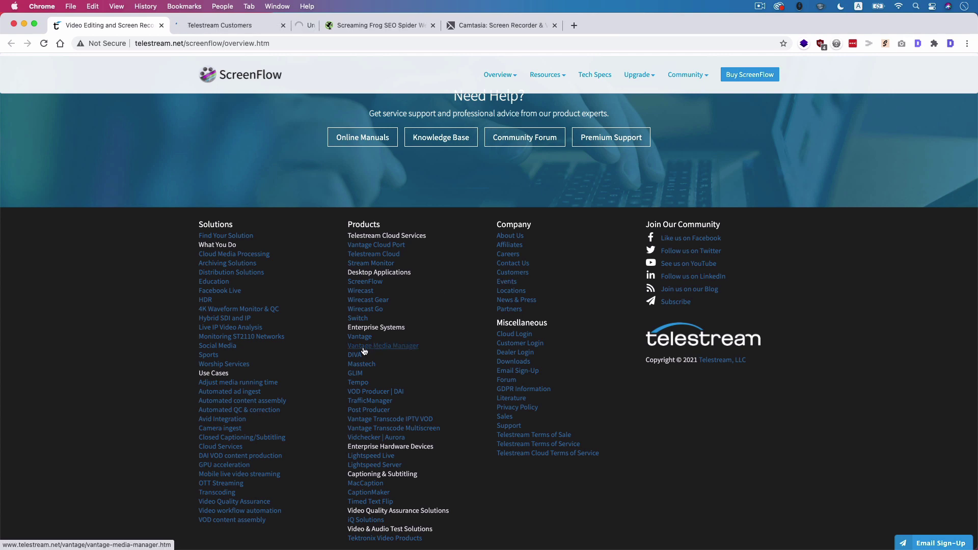
{"action": "left_click", "coordinate": [366, 493], "text": "super"}
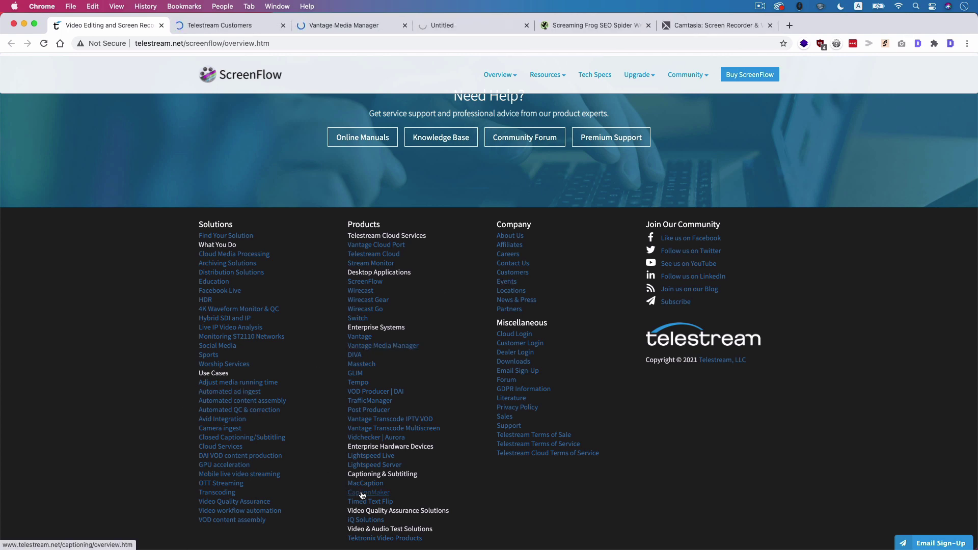
{"action": "left_click", "coordinate": [227, 410], "text": "super"}
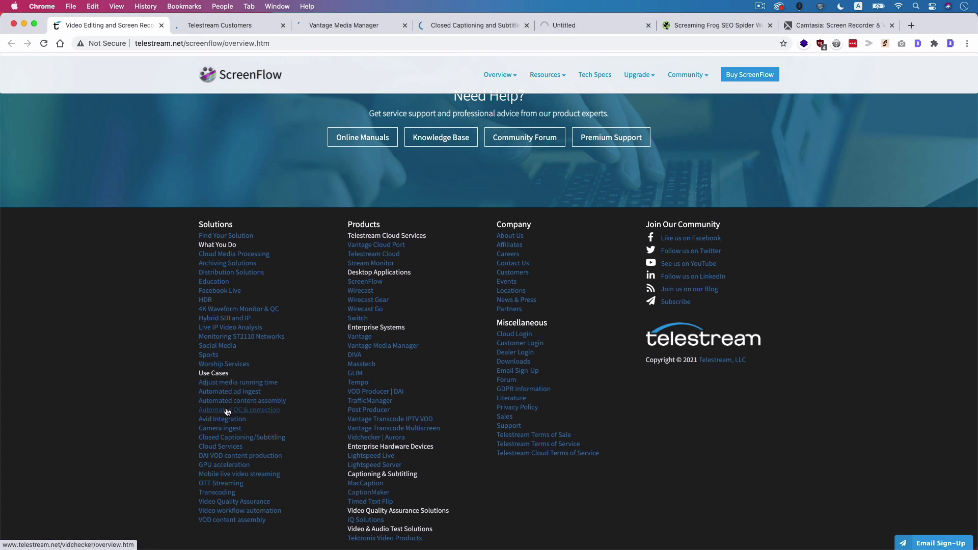
{"action": "left_click", "coordinate": [707, 293], "text": "super"}
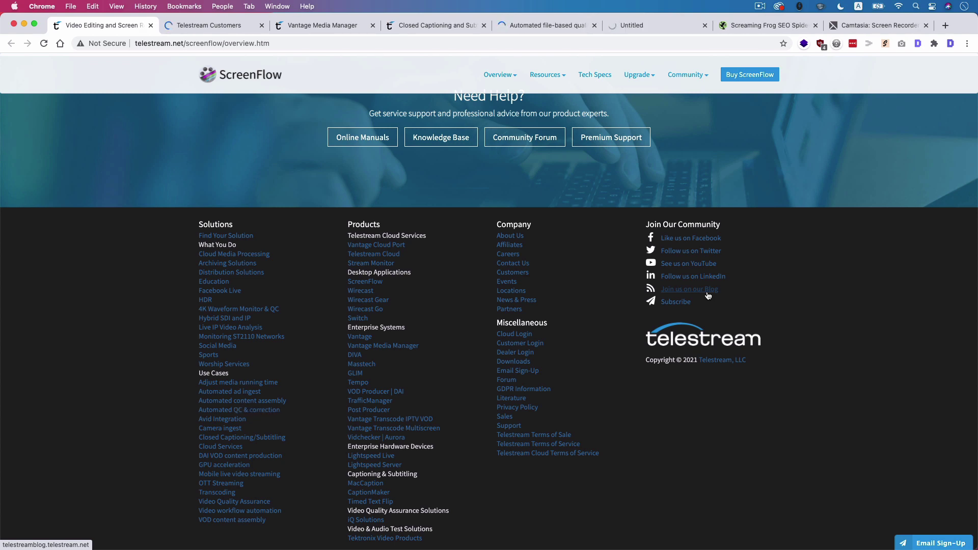
{"action": "left_click", "coordinate": [531, 142], "text": "super"}
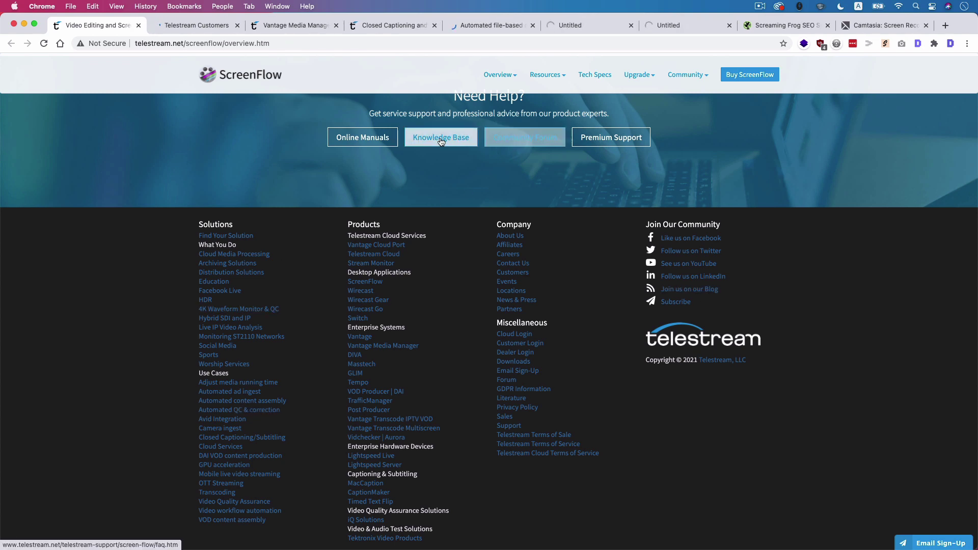
{"action": "left_click", "coordinate": [441, 142], "text": "super"}
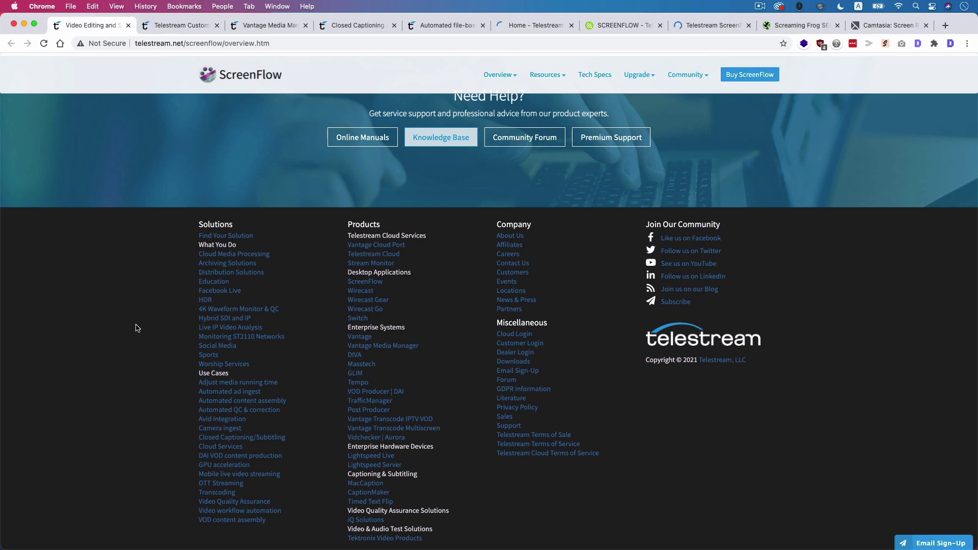
- Open the Wirecast Gear support page from the site's Support navigation in a new tab and close the ScreenFlow overview page
{"action": "scroll", "coordinate": [136, 328], "scroll_direction": "up", "scroll_amount": 15}
{"action": "scroll", "coordinate": [136, 328], "scroll_direction": "up", "scroll_amount": 10}
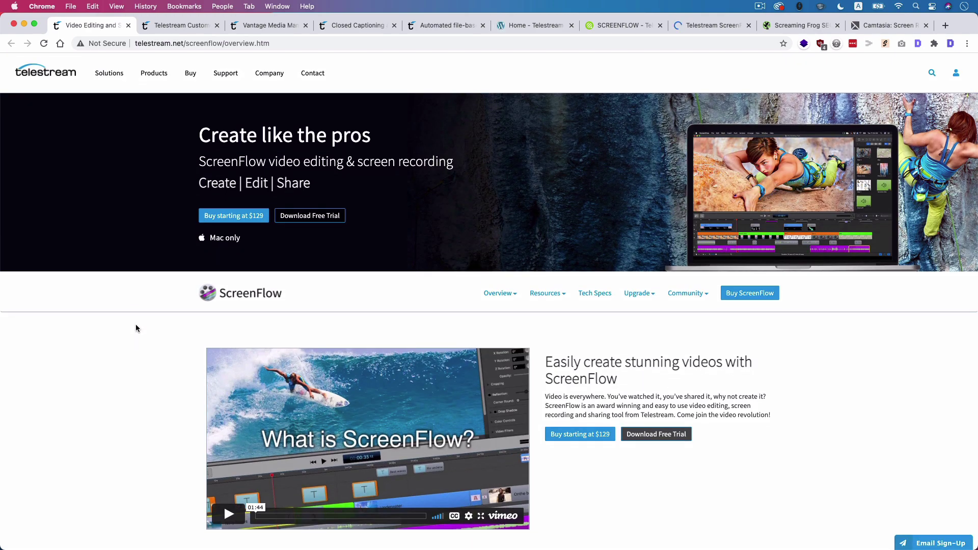
{"action": "mouse_move", "coordinate": [225, 73]}
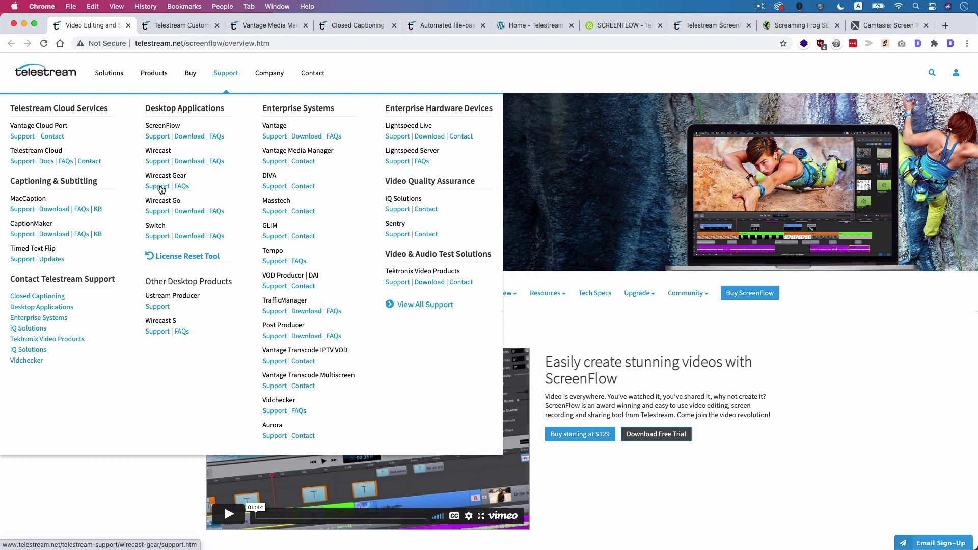
{"action": "left_click", "coordinate": [161, 189], "text": "super"}
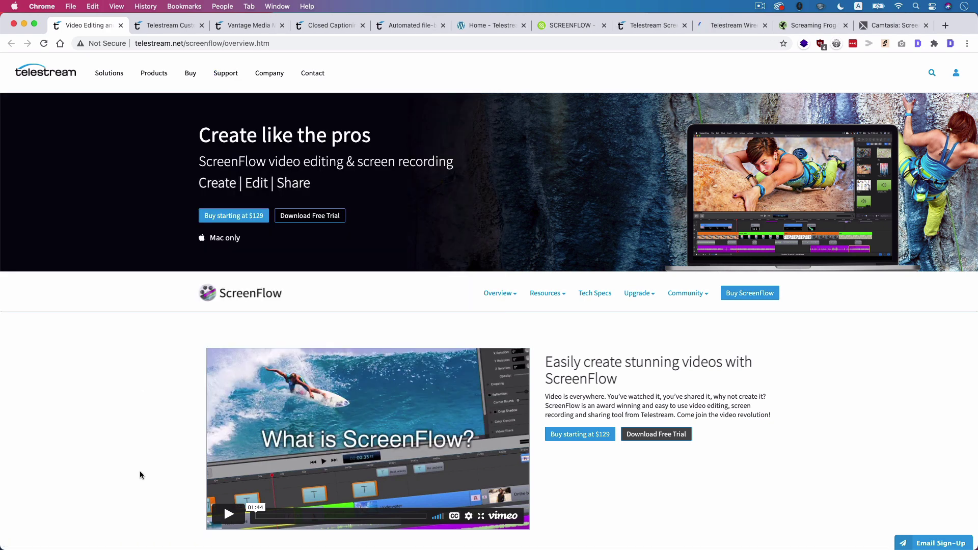
{"action": "key", "text": "super+w"}
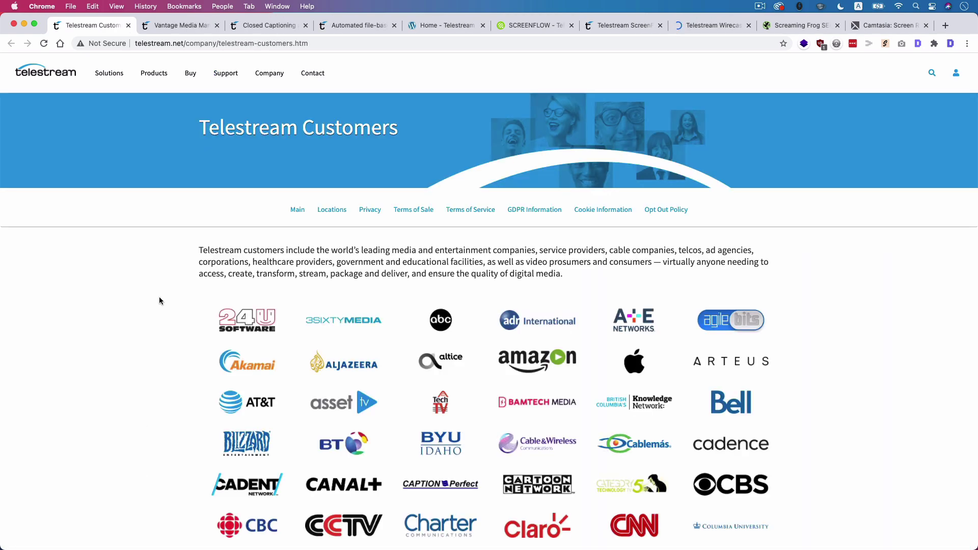
- Look through the Telestream Customers page down to its footer and close it
{"action": "scroll", "coordinate": [150, 331], "scroll_direction": "down", "scroll_amount": 20}
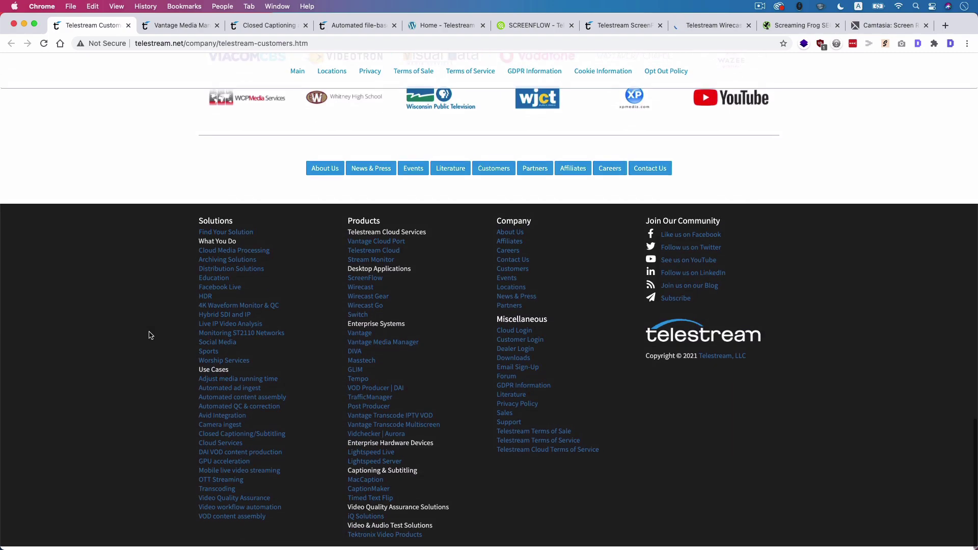
{"action": "scroll", "coordinate": [150, 335], "scroll_direction": "up", "scroll_amount": 12}
{"action": "scroll", "coordinate": [149, 335], "scroll_direction": "up", "scroll_amount": 6}
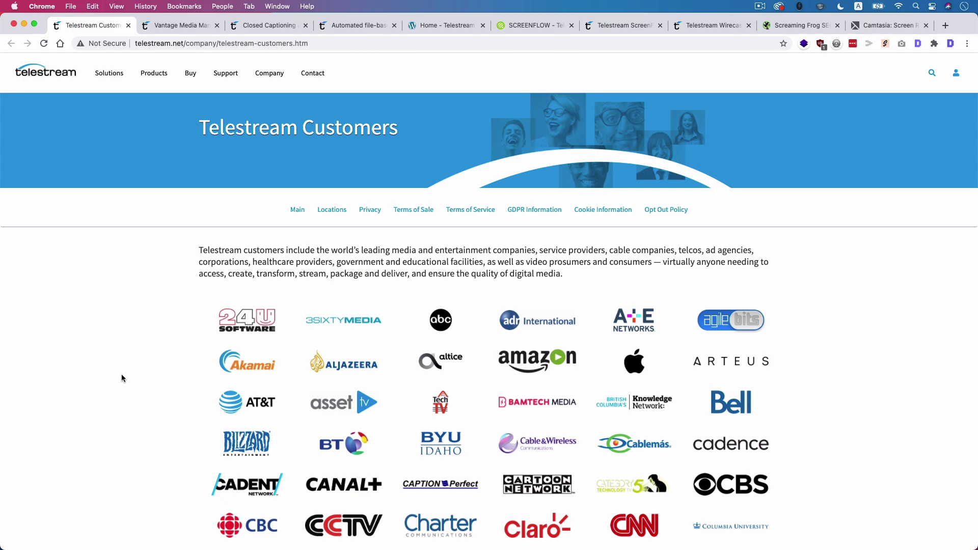
{"action": "key", "text": "super+w"}
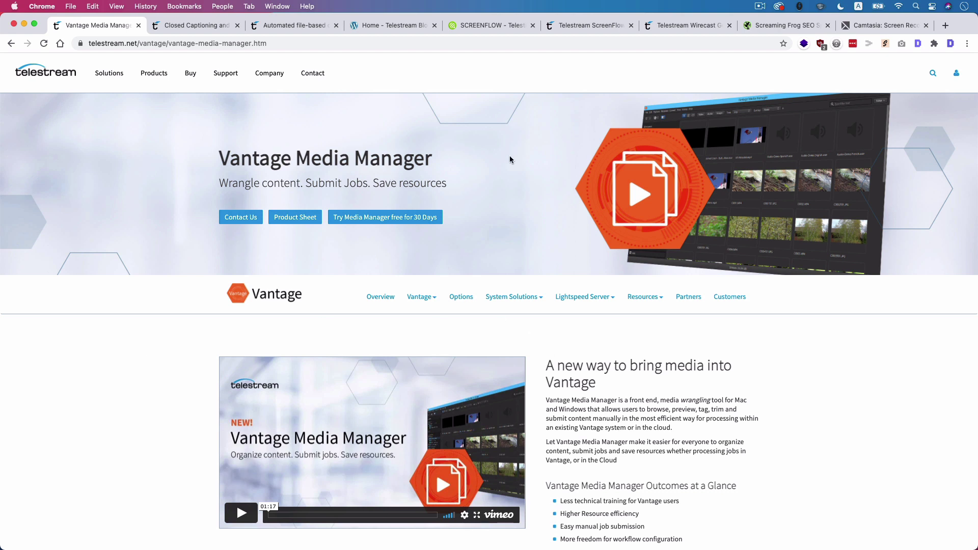
- Review the Vantage Media Manager page's title, description, canonical and other overview data in the Detailed SEO extension
{"action": "left_click", "coordinate": [918, 47]}
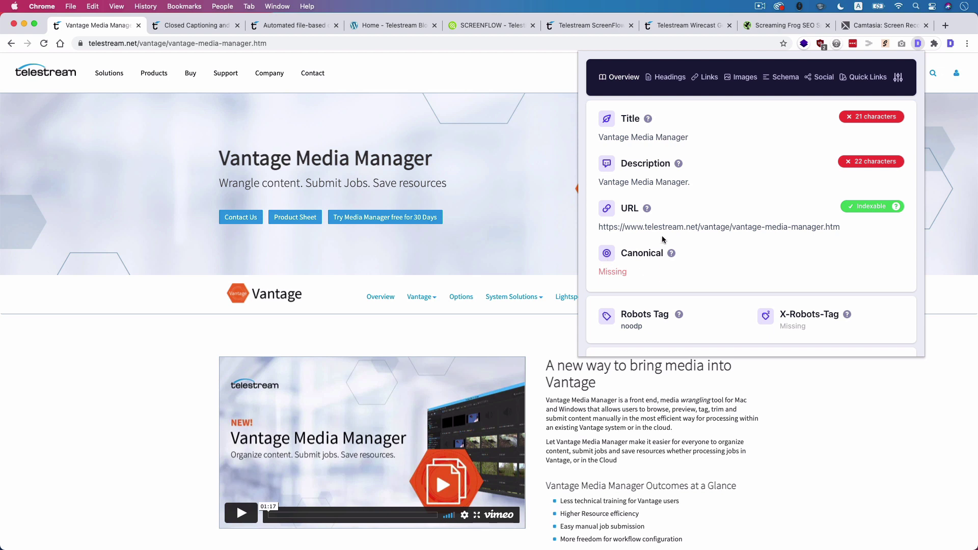
{"action": "mouse_move", "coordinate": [674, 172]}
{"action": "scroll", "coordinate": [703, 163], "scroll_direction": "down", "scroll_amount": 4}
{"action": "scroll", "coordinate": [703, 203], "scroll_direction": "up", "scroll_amount": 4}
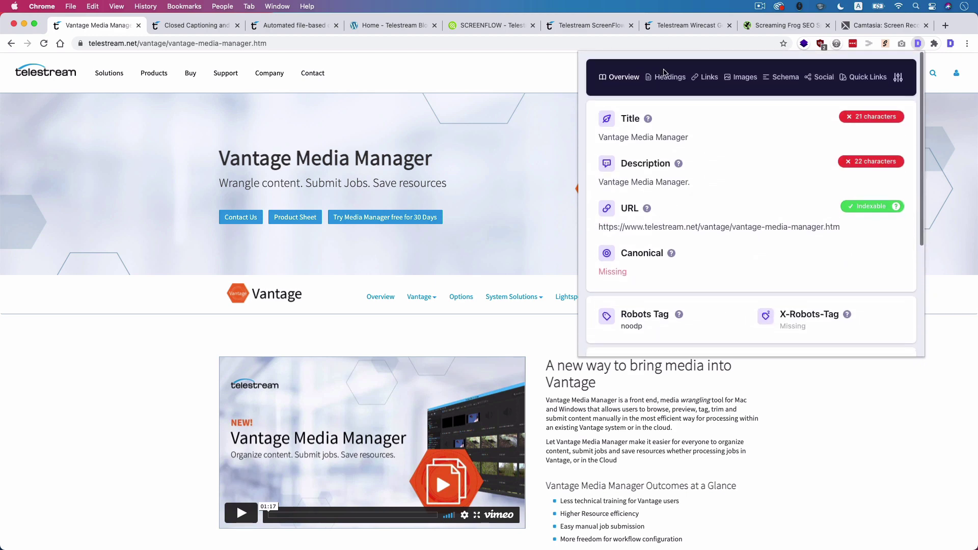
- Examine the heading structure of the Vantage Media Manager page in the Detailed extension and close the extension
{"action": "left_click", "coordinate": [664, 73]}
{"action": "scroll", "coordinate": [790, 212], "scroll_direction": "down", "scroll_amount": 5}
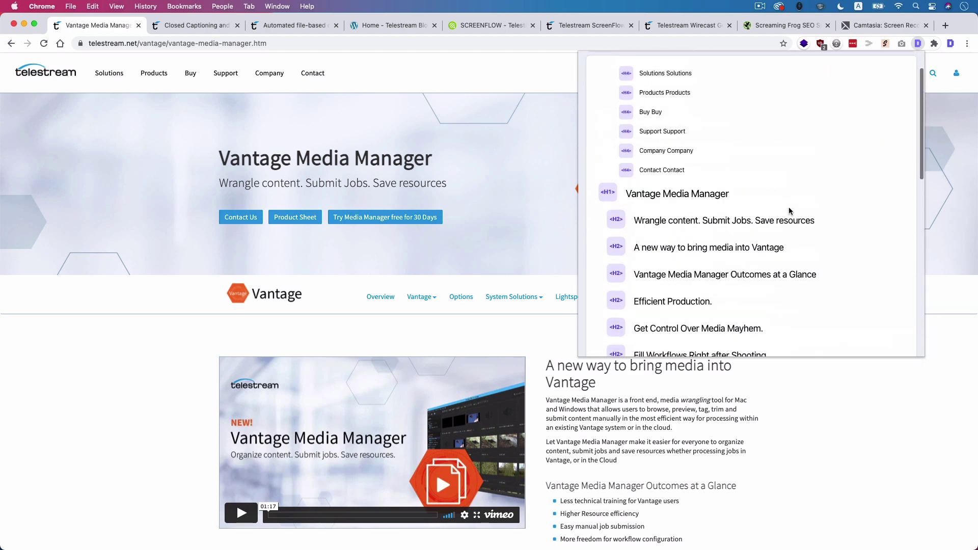
{"action": "scroll", "coordinate": [790, 216], "scroll_direction": "down", "scroll_amount": 10}
{"action": "scroll", "coordinate": [790, 216], "scroll_direction": "up", "scroll_amount": 5}
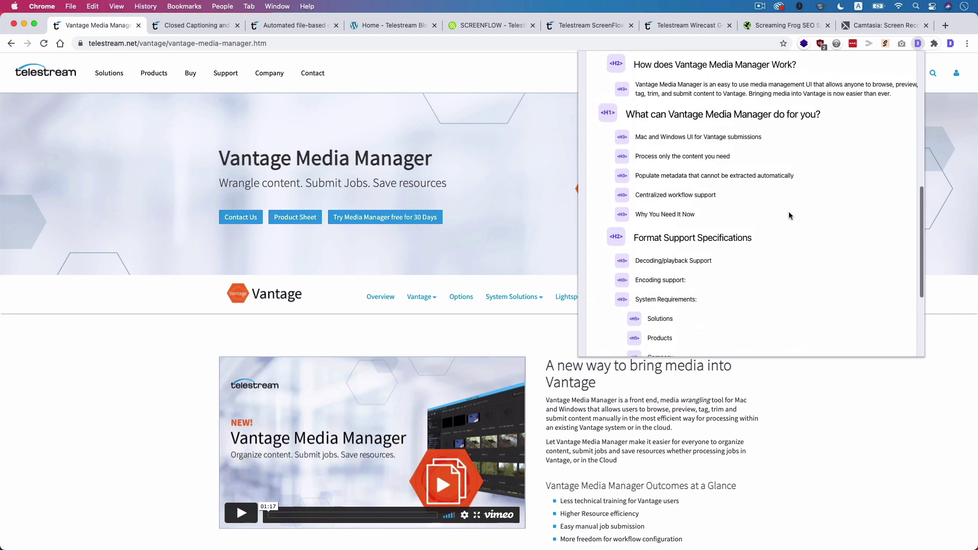
{"action": "scroll", "coordinate": [790, 216], "scroll_direction": "down", "scroll_amount": 2}
{"action": "scroll", "coordinate": [790, 215], "scroll_direction": "down", "scroll_amount": 3}
{"action": "left_click", "coordinate": [135, 369]}
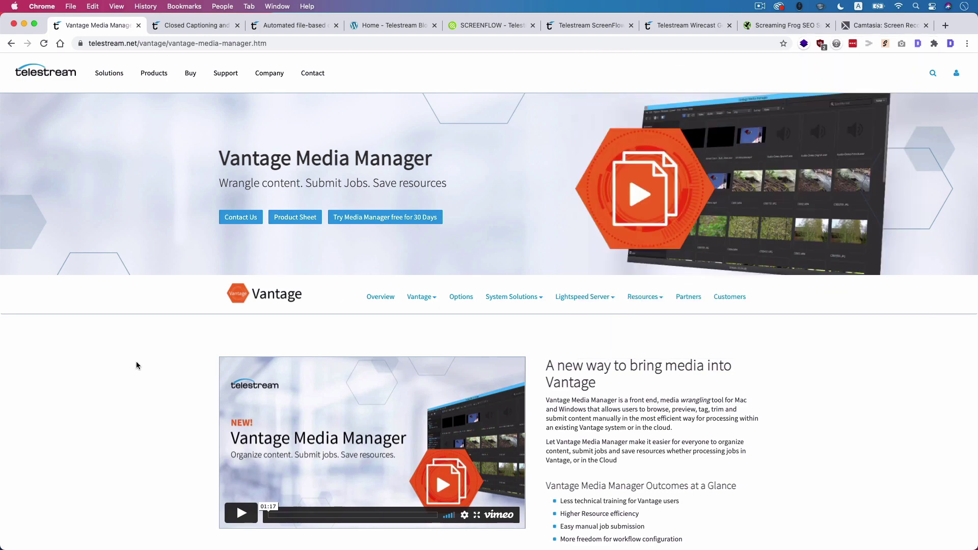
- Look through the Vantage Media Manager page's content down to its footer and close the page
{"action": "scroll", "coordinate": [121, 302], "scroll_direction": "down", "scroll_amount": 3}
{"action": "scroll", "coordinate": [120, 303], "scroll_direction": "down", "scroll_amount": 20}
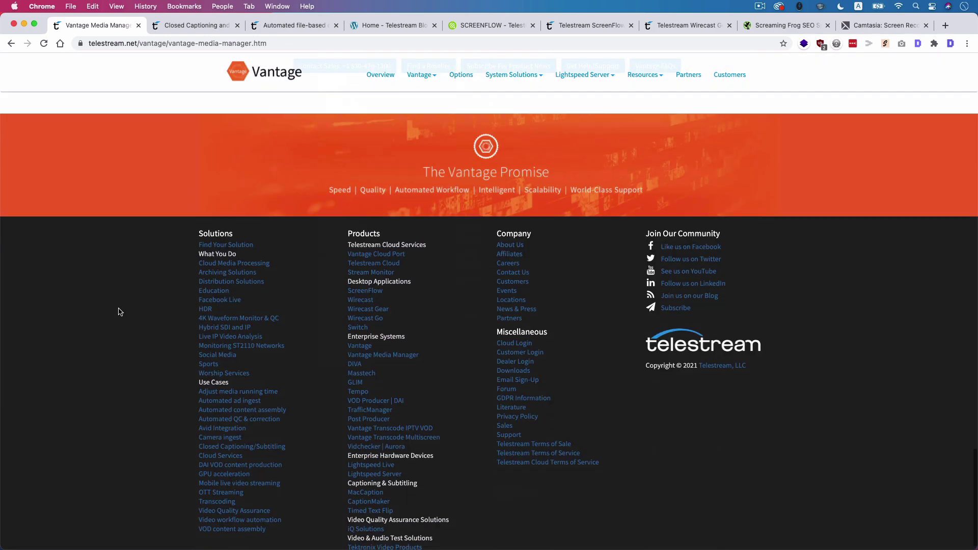
{"action": "scroll", "coordinate": [118, 311], "scroll_direction": "up", "scroll_amount": 10}
{"action": "scroll", "coordinate": [119, 312], "scroll_direction": "down", "scroll_amount": 15}
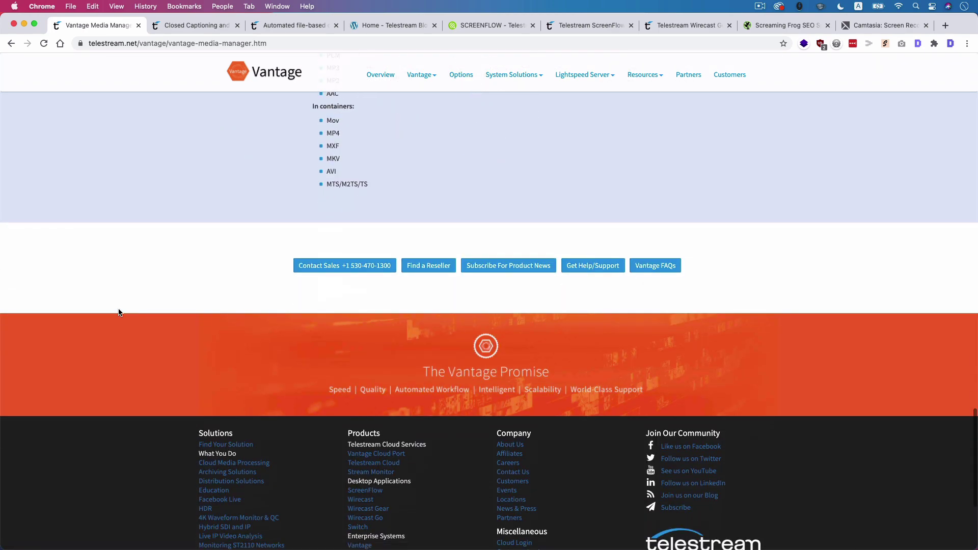
{"action": "scroll", "coordinate": [118, 318], "scroll_direction": "down", "scroll_amount": 5}
{"action": "key", "text": "super+w"}
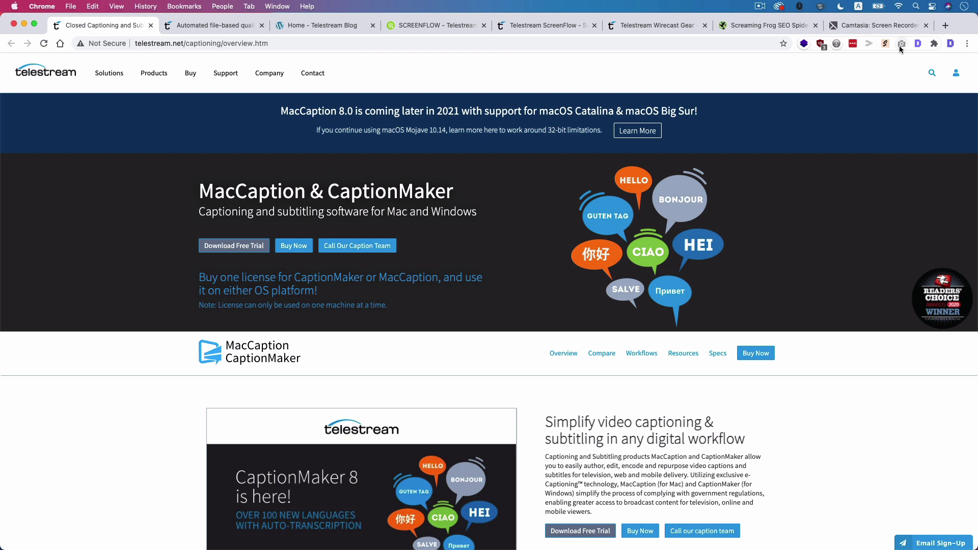
- Review the MacCaption and CaptionMaker page's title, description, word count and heading counts in the Detailed extension
{"action": "left_click", "coordinate": [920, 44]}
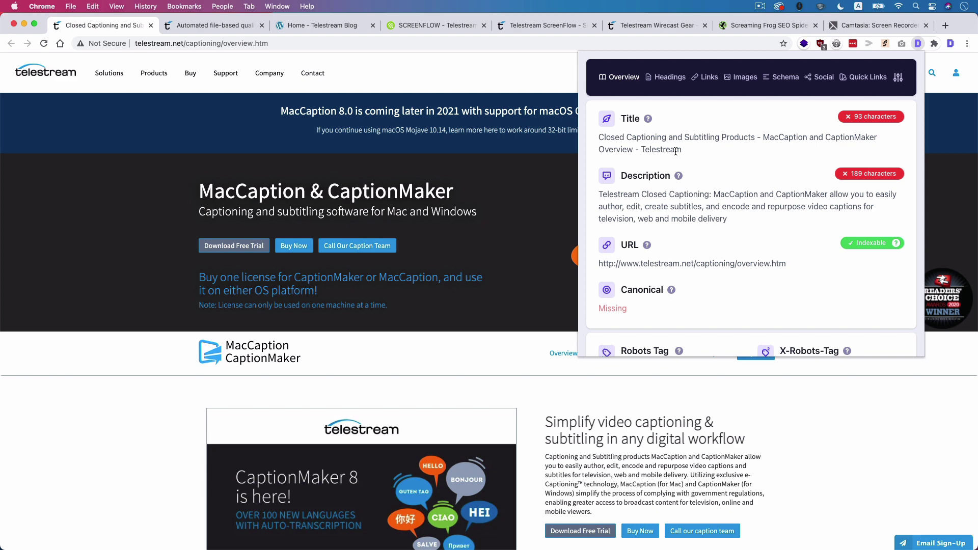
{"action": "scroll", "coordinate": [665, 242], "scroll_direction": "down", "scroll_amount": 5}
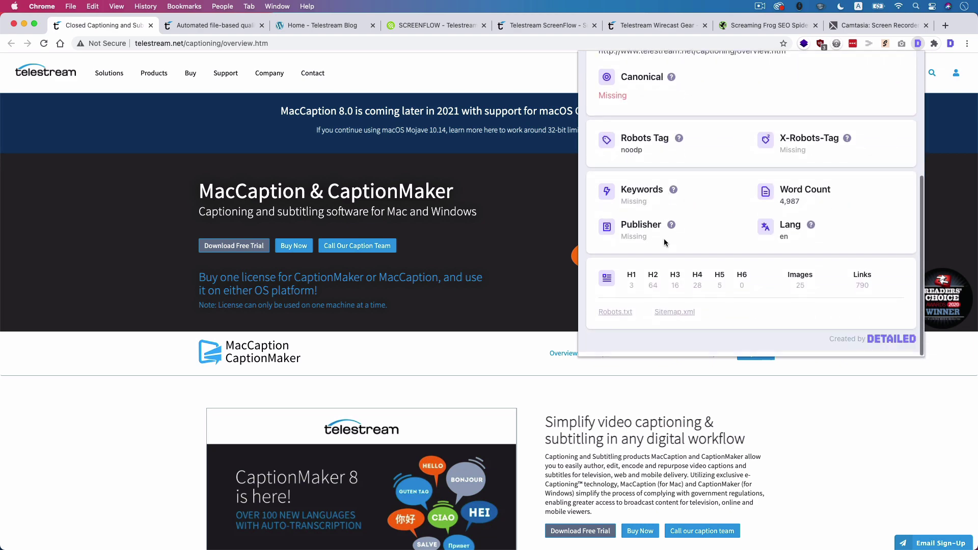
{"action": "scroll", "coordinate": [665, 243], "scroll_direction": "up", "scroll_amount": 5}
{"action": "scroll", "coordinate": [681, 214], "scroll_direction": "down", "scroll_amount": 5}
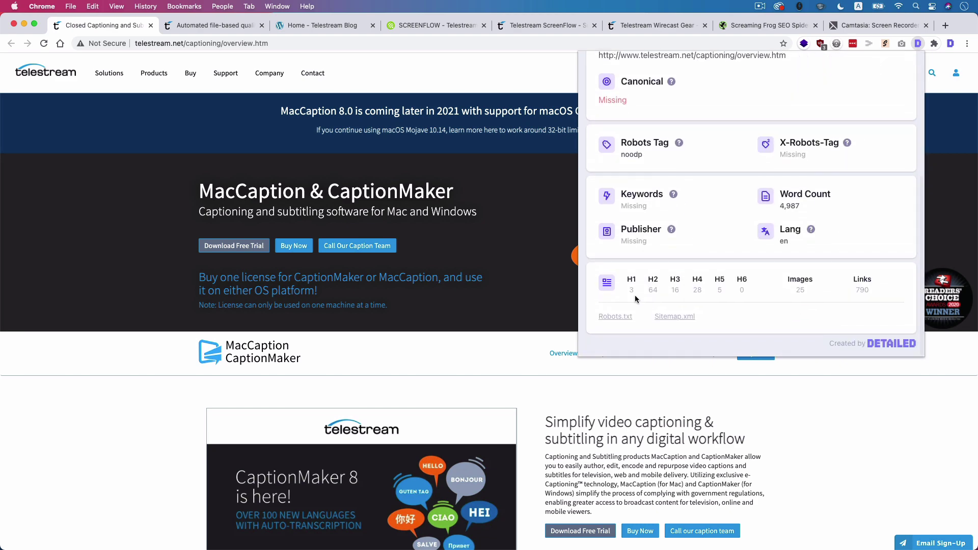
{"action": "left_click", "coordinate": [159, 352]}
- Look through the MacCaption and CaptionMaker page from its pricing to the footer and close it
{"action": "scroll", "coordinate": [158, 367], "scroll_direction": "down", "scroll_amount": 10}
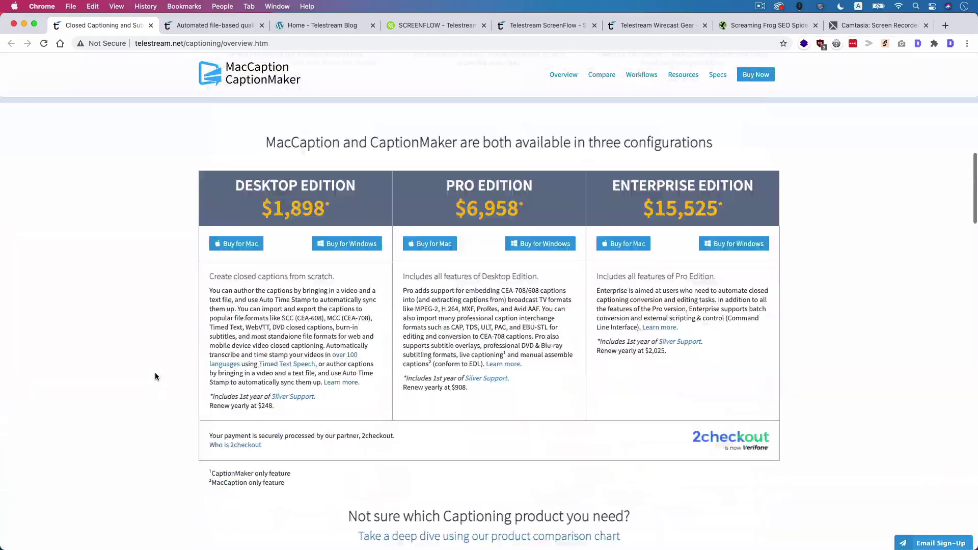
{"action": "scroll", "coordinate": [156, 377], "scroll_direction": "down", "scroll_amount": 15}
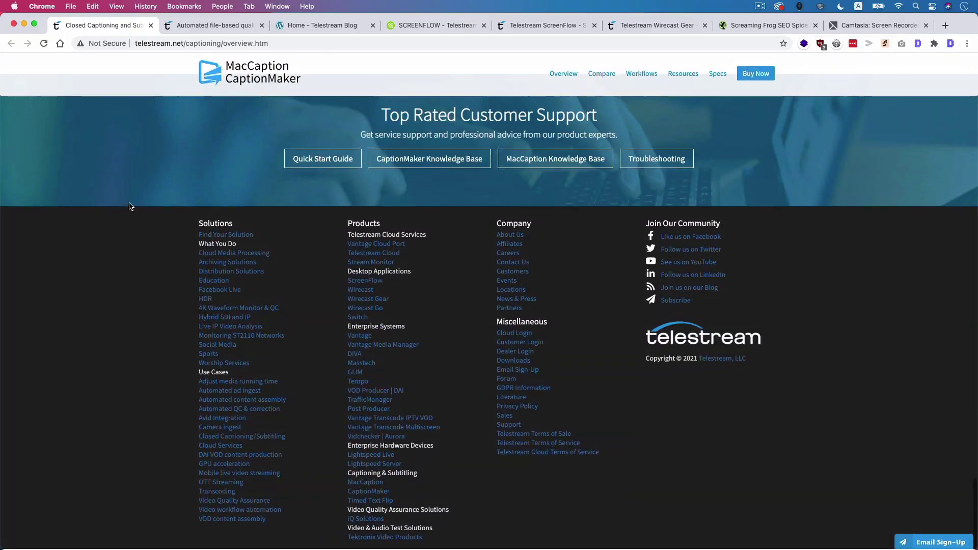
{"action": "scroll", "coordinate": [131, 207], "scroll_direction": "up", "scroll_amount": 20}
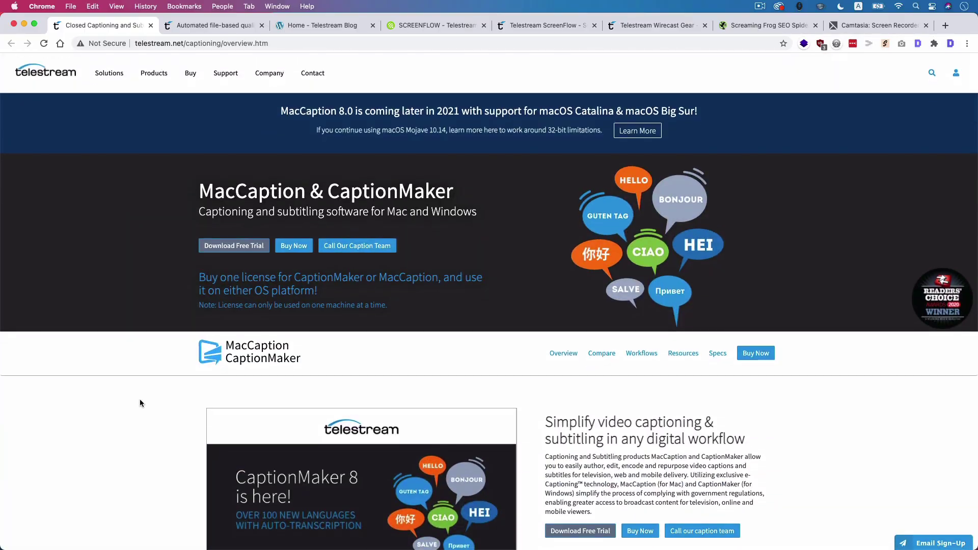
{"action": "key", "text": "super+w"}
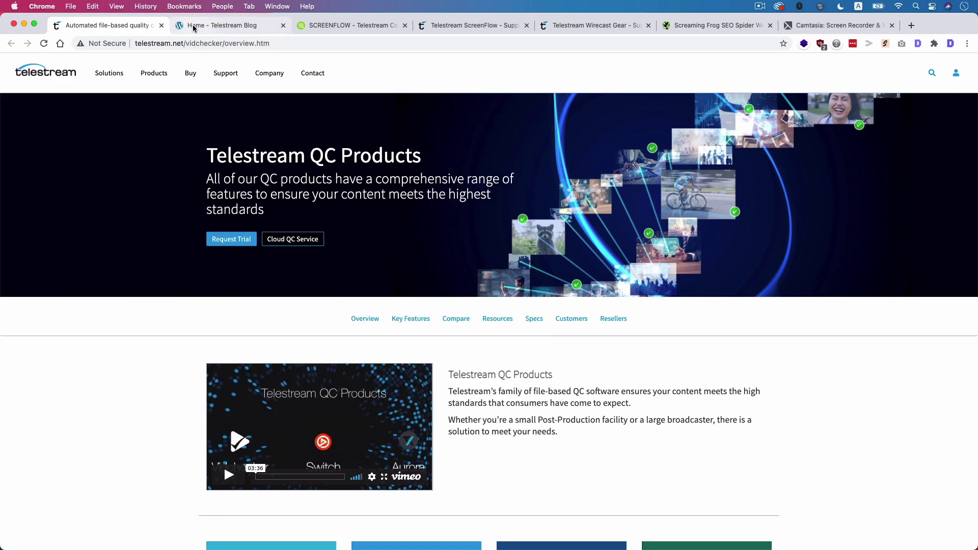
{"action": "mouse_move", "coordinate": [190, 72]}
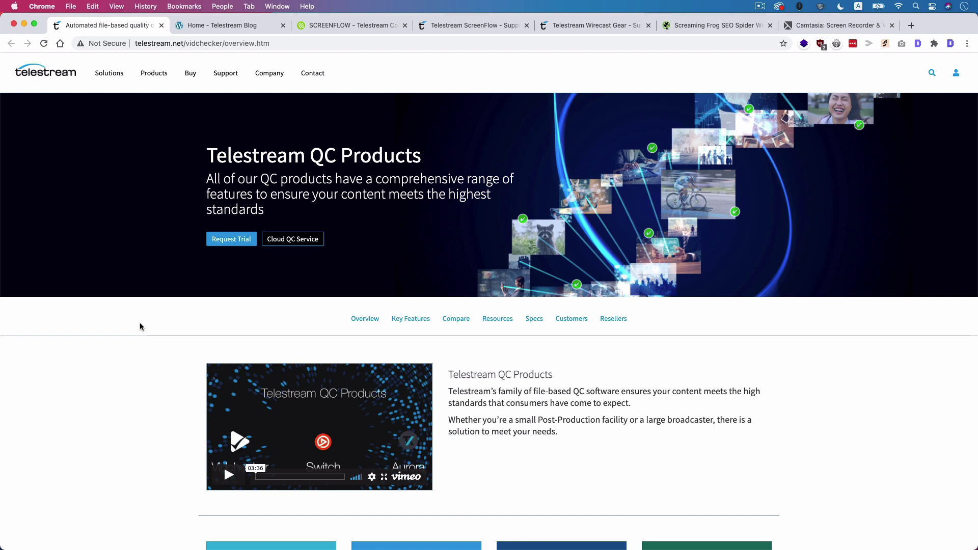
- Switch to the Telestream Blog home page and look through its list of posts
{"action": "left_click", "coordinate": [189, 26]}
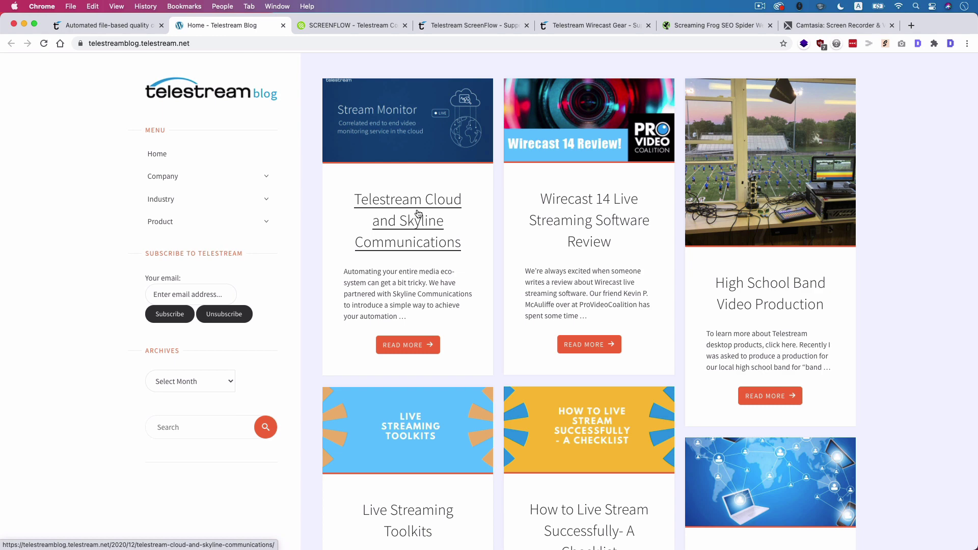
{"action": "scroll", "coordinate": [291, 256], "scroll_direction": "down", "scroll_amount": 4}
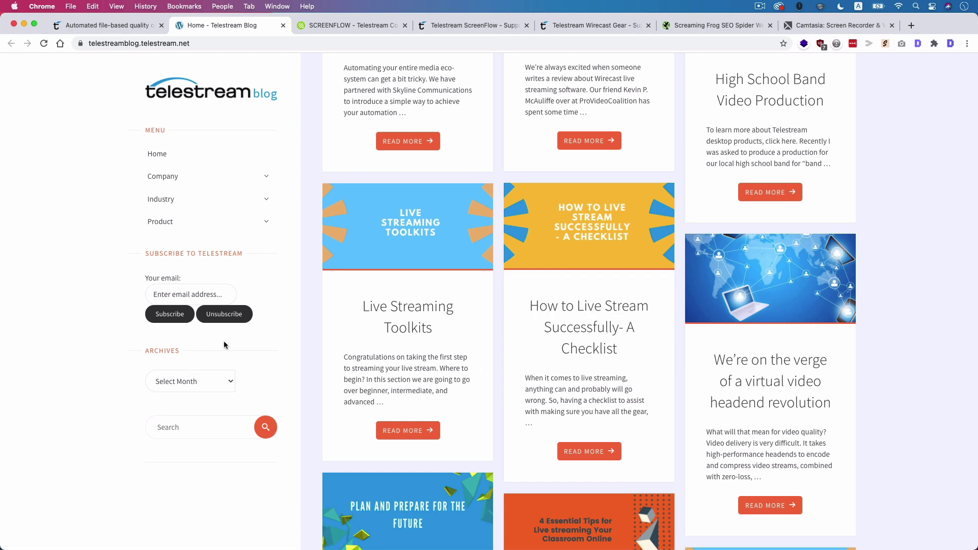
{"action": "scroll", "coordinate": [314, 284], "scroll_direction": "down", "scroll_amount": 15}
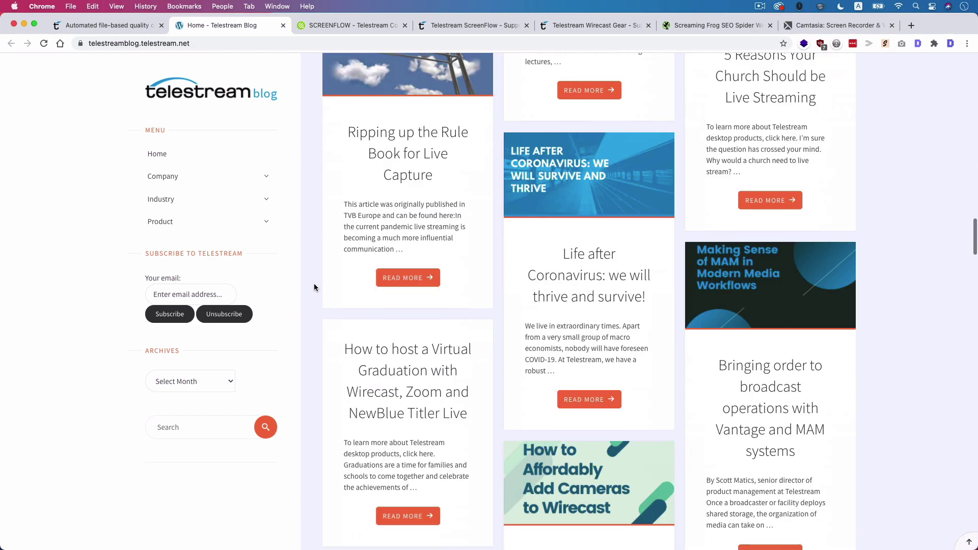
{"action": "scroll", "coordinate": [314, 287], "scroll_direction": "up", "scroll_amount": 20}
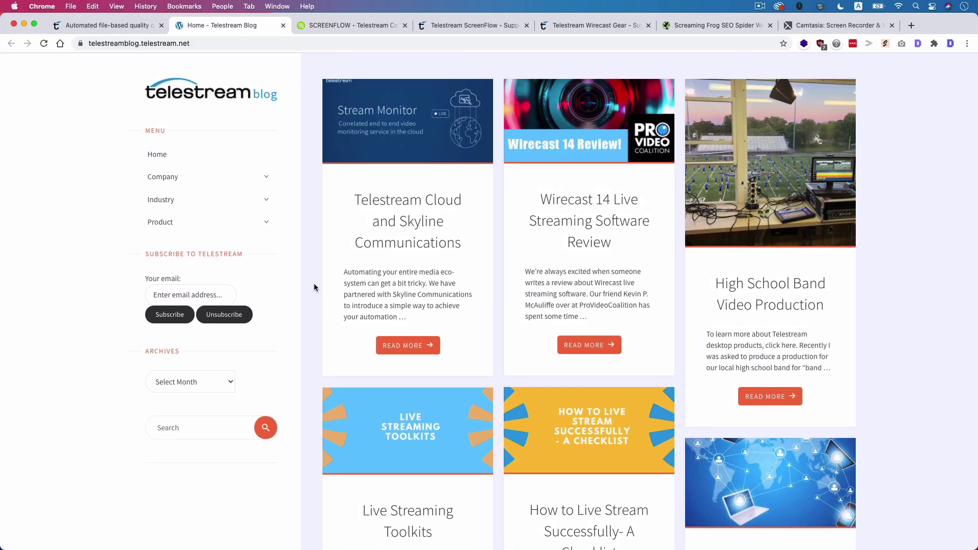
- Open the "Telestream Cloud and Skyline Communications" blog post and look through its content
{"action": "left_click", "coordinate": [395, 209]}
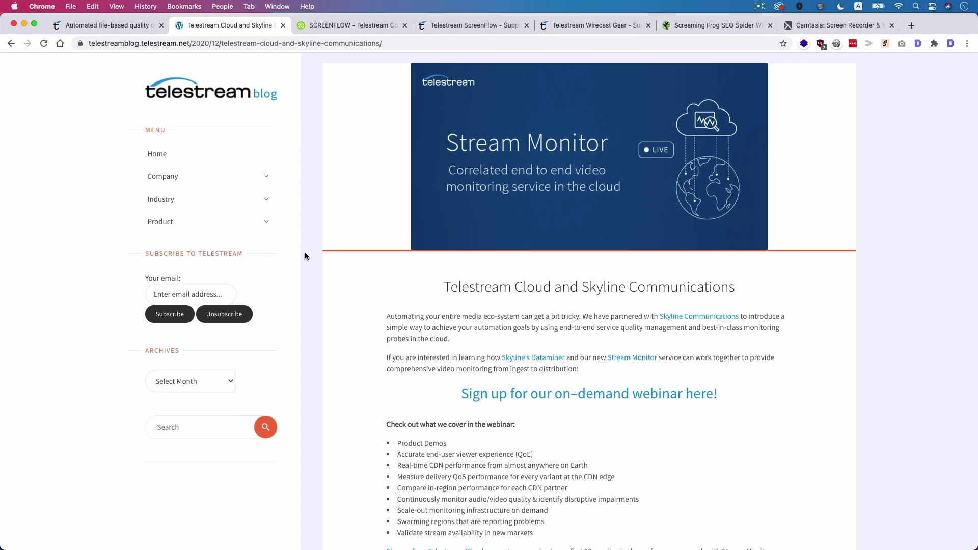
{"action": "scroll", "coordinate": [304, 252], "scroll_direction": "down", "scroll_amount": 10}
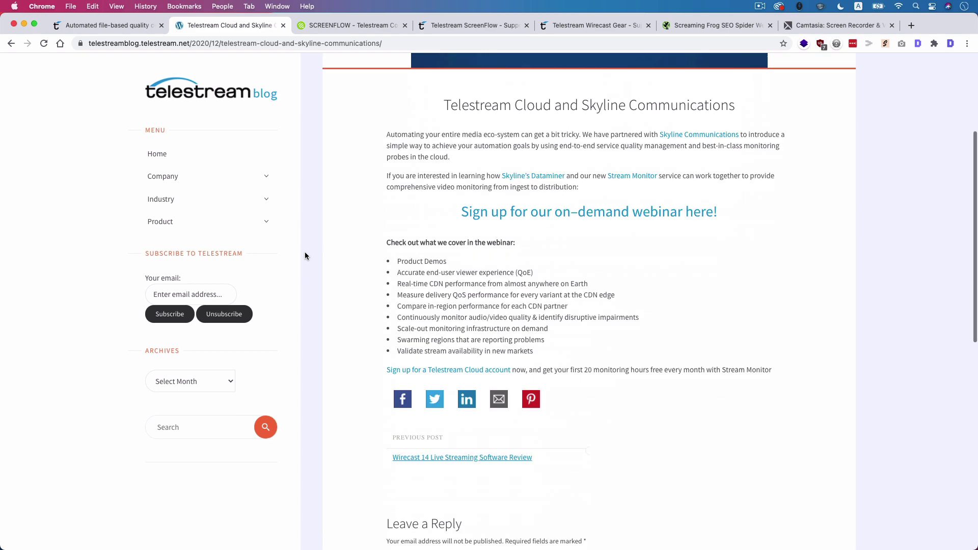
{"action": "scroll", "coordinate": [305, 252], "scroll_direction": "up", "scroll_amount": 10}
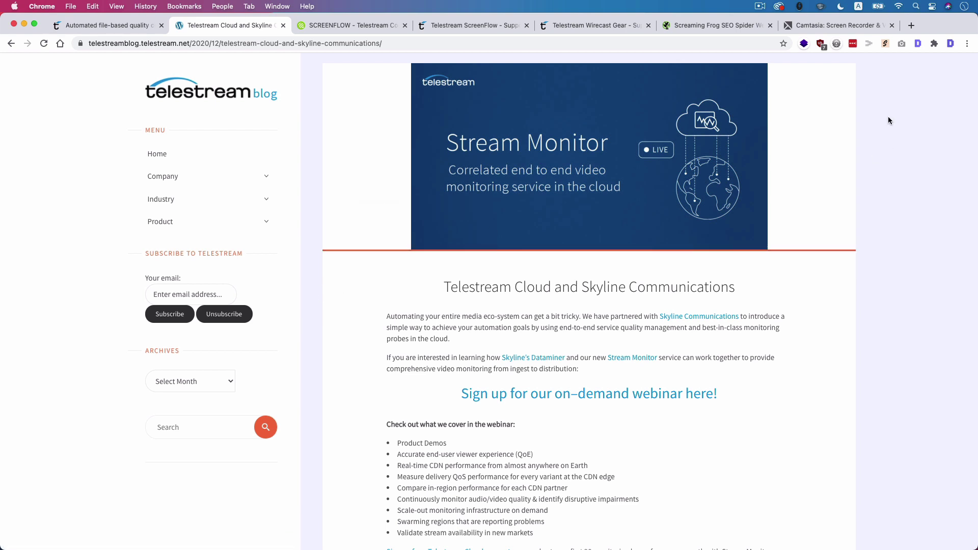
- Review the post's title and description in the Detailed extension, highlighting the end of the title, and close the blog page
{"action": "left_click", "coordinate": [918, 45]}
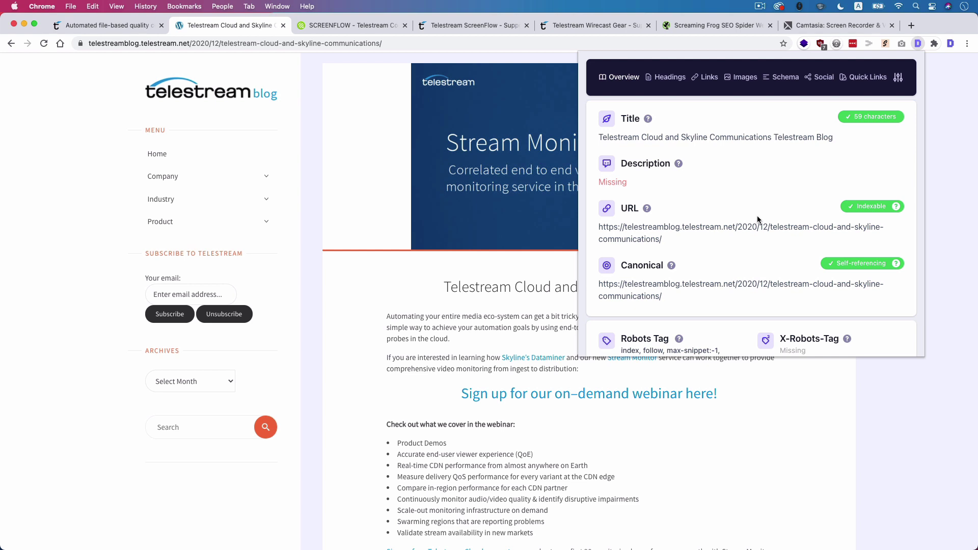
{"action": "left_click_drag", "start_coordinate": [773, 141], "coordinate": [838, 139]}
{"action": "left_click", "coordinate": [837, 139]}
{"action": "left_click", "coordinate": [302, 242]}
{"action": "key", "text": "super+w"}
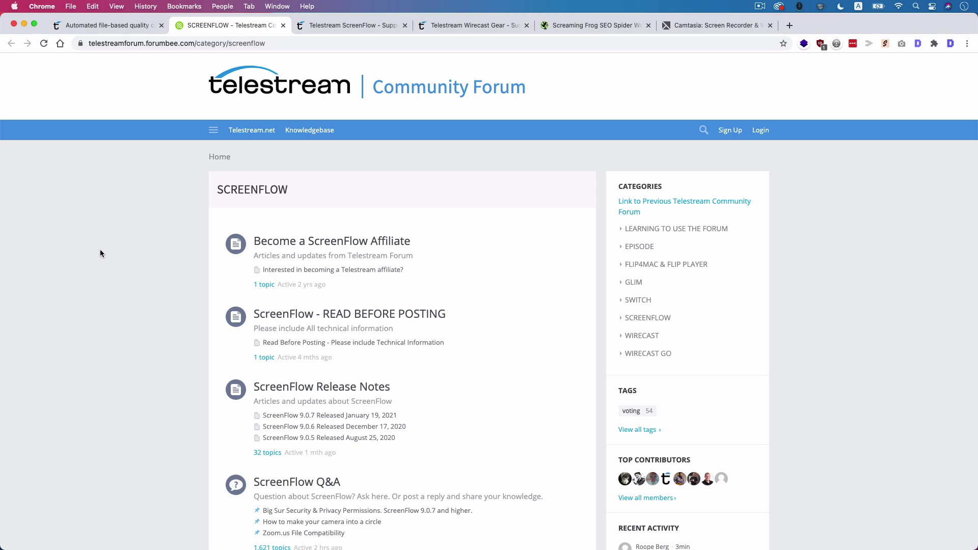
- Close the community forum page and look through the ScreenFlow knowledge base page down to its footer
{"action": "key", "text": "super+w"}
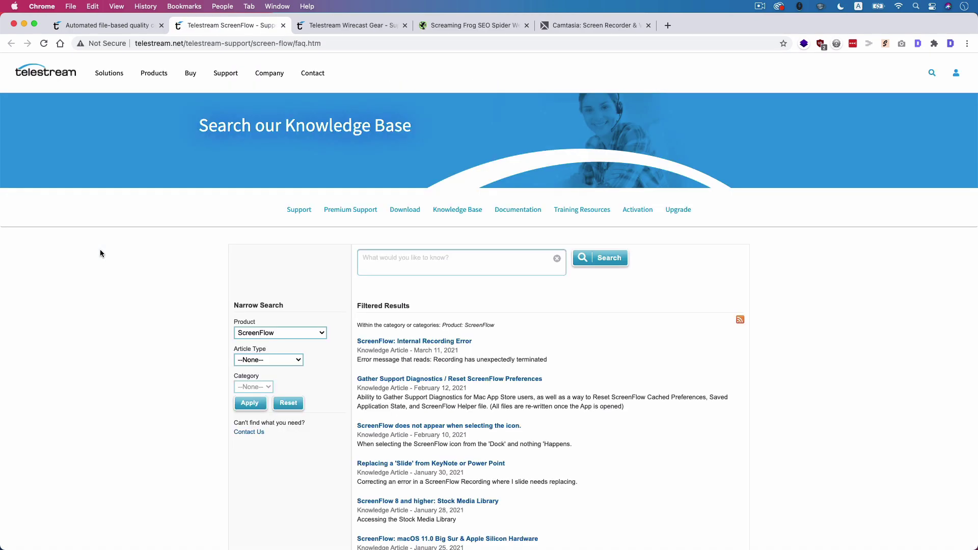
{"action": "scroll", "coordinate": [99, 276], "scroll_direction": "down", "scroll_amount": 10}
{"action": "scroll", "coordinate": [99, 276], "scroll_direction": "up", "scroll_amount": 8}
{"action": "scroll", "coordinate": [99, 277], "scroll_direction": "down", "scroll_amount": 3}
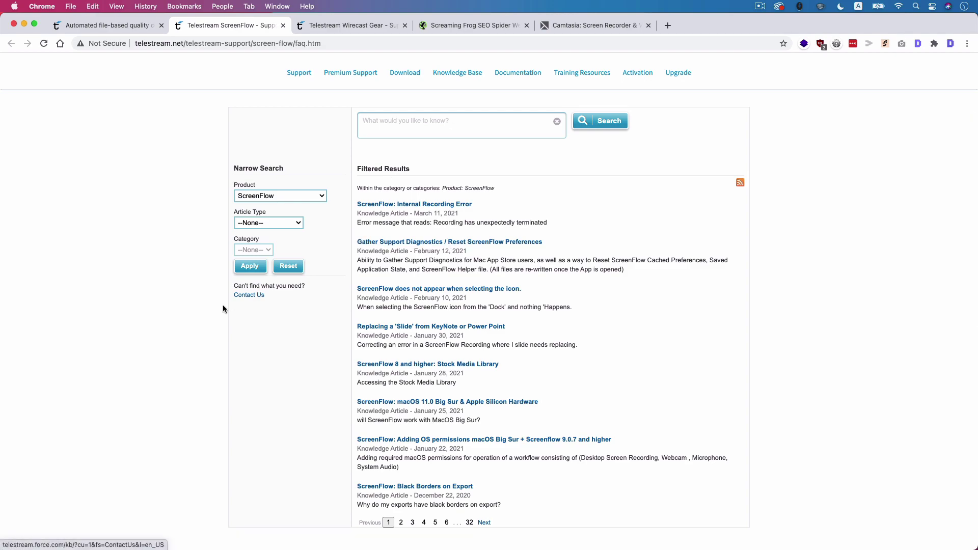
{"action": "scroll", "coordinate": [221, 308], "scroll_direction": "up", "scroll_amount": 3}
{"action": "scroll", "coordinate": [149, 261], "scroll_direction": "down", "scroll_amount": 15}
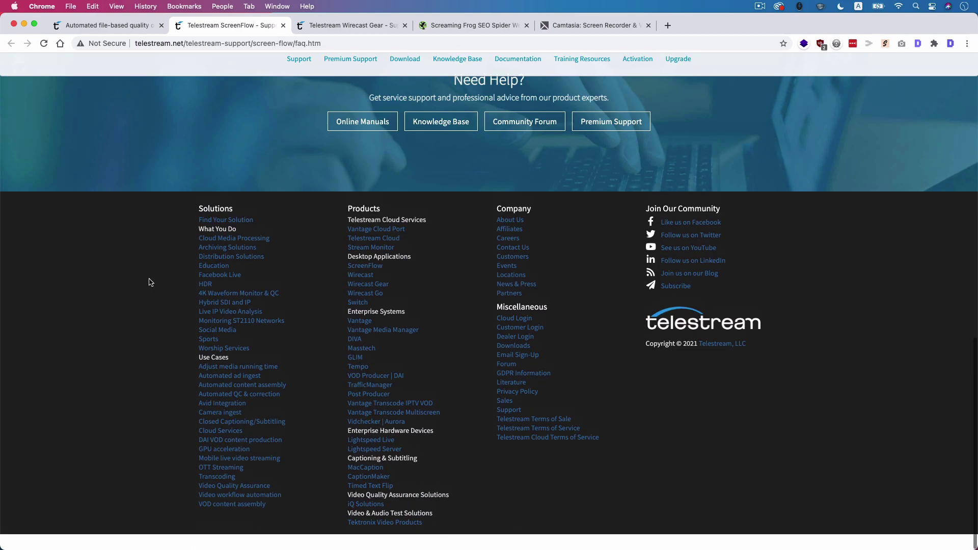
{"action": "scroll", "coordinate": [149, 275], "scroll_direction": "up", "scroll_amount": 8}
{"action": "scroll", "coordinate": [149, 278], "scroll_direction": "up", "scroll_amount": 4}
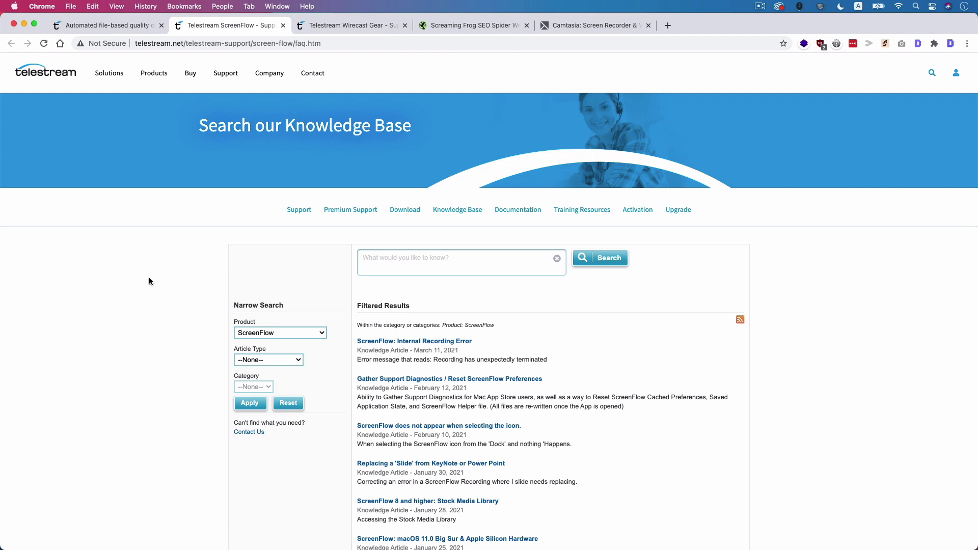
- Close the knowledge base page, pause the ScreenFlow crawl in Screaming Frog and return to Chrome
{"action": "key", "text": "super+w"}
{"action": "key", "text": "ctrl+Tab"}
{"action": "key", "text": "super+Tab"}
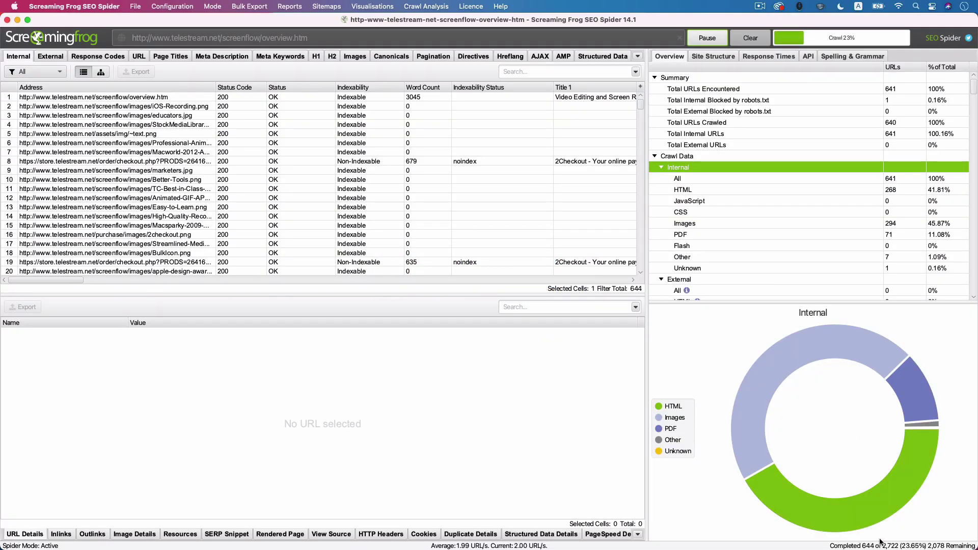
{"action": "left_click", "coordinate": [707, 38]}
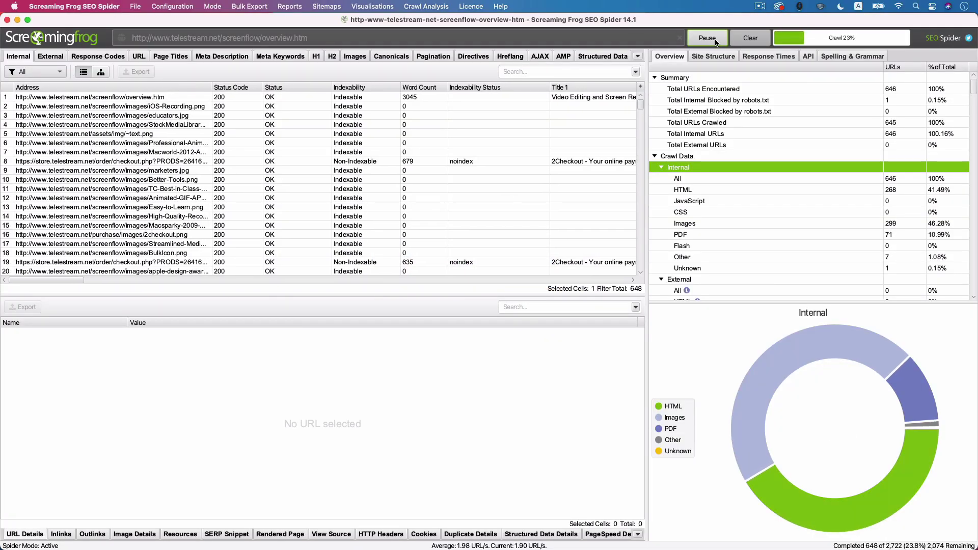
{"action": "key", "text": "super+Tab"}
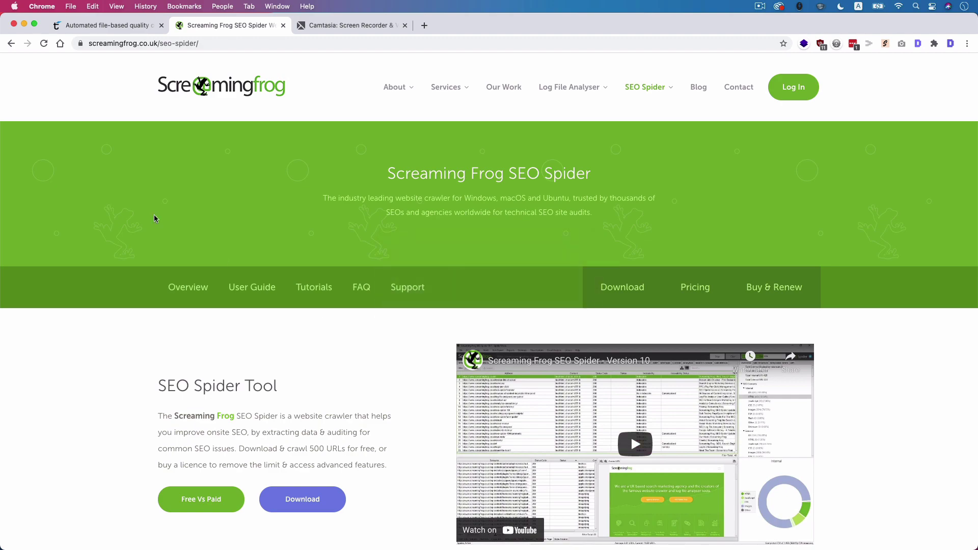
- Open the Google Data Studio post, the How To Find Broken Links guide and the Content Marketing service from the SEO Spider page's footer in new tabs
{"action": "scroll", "coordinate": [123, 258], "scroll_direction": "down", "scroll_amount": 15}
{"action": "scroll", "coordinate": [124, 261], "scroll_direction": "down", "scroll_amount": 20}
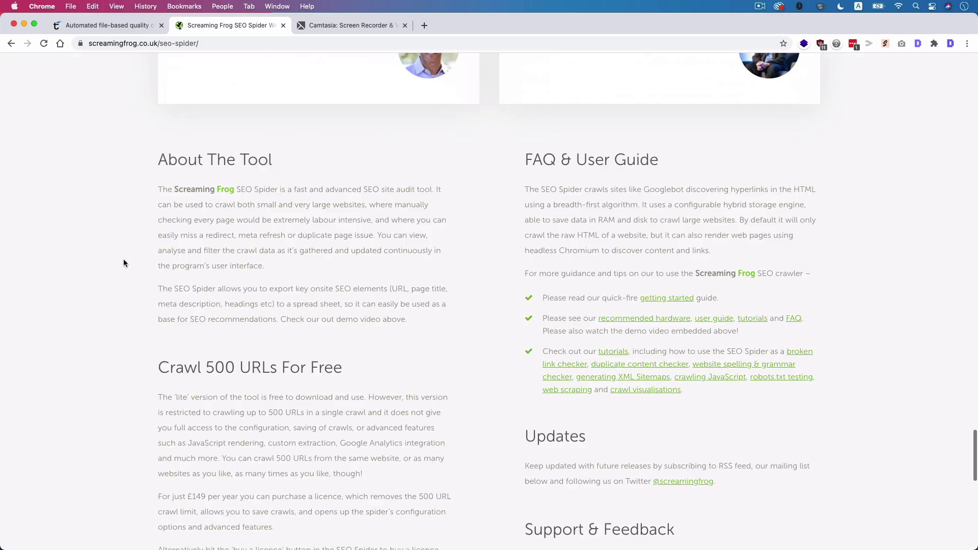
{"action": "scroll", "coordinate": [123, 263], "scroll_direction": "down", "scroll_amount": 5}
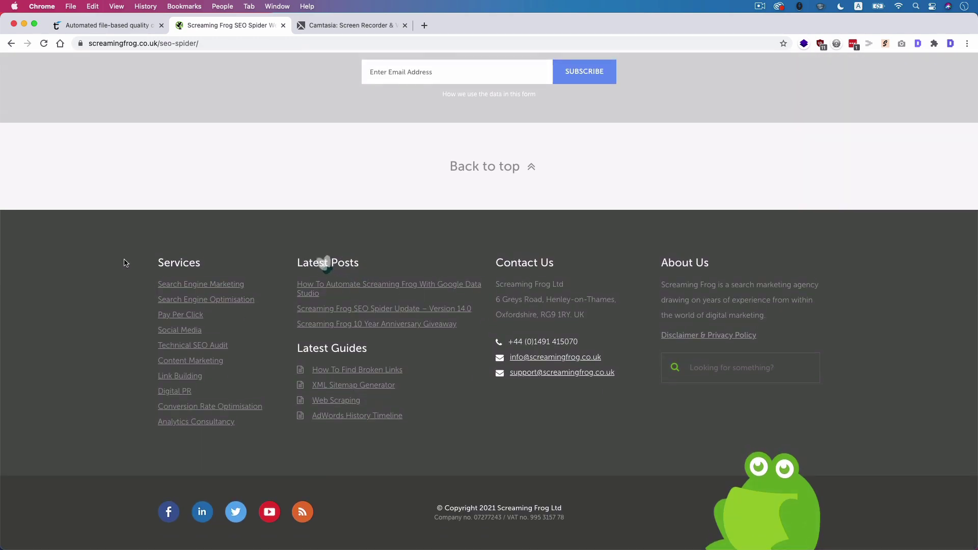
{"action": "left_click", "coordinate": [310, 286], "text": "super"}
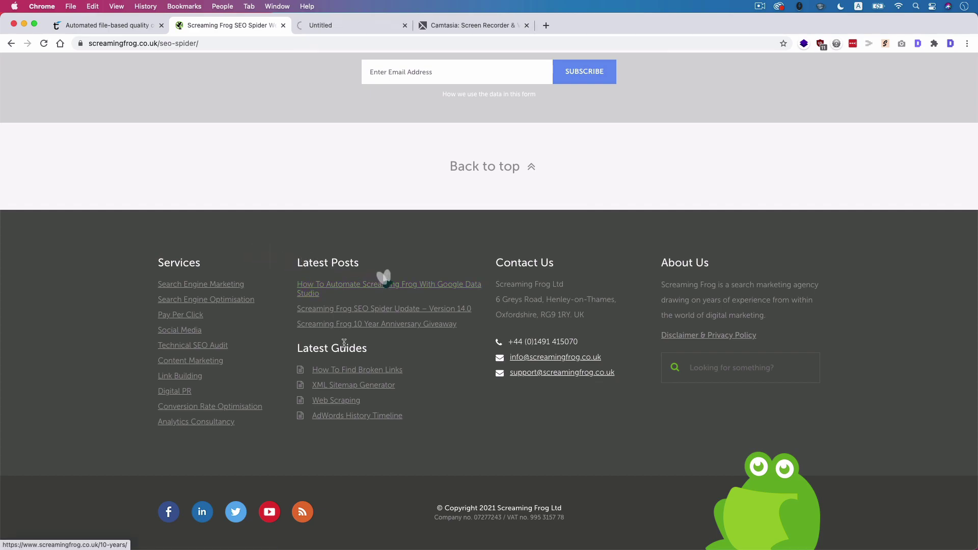
{"action": "left_click", "coordinate": [347, 372], "text": "super"}
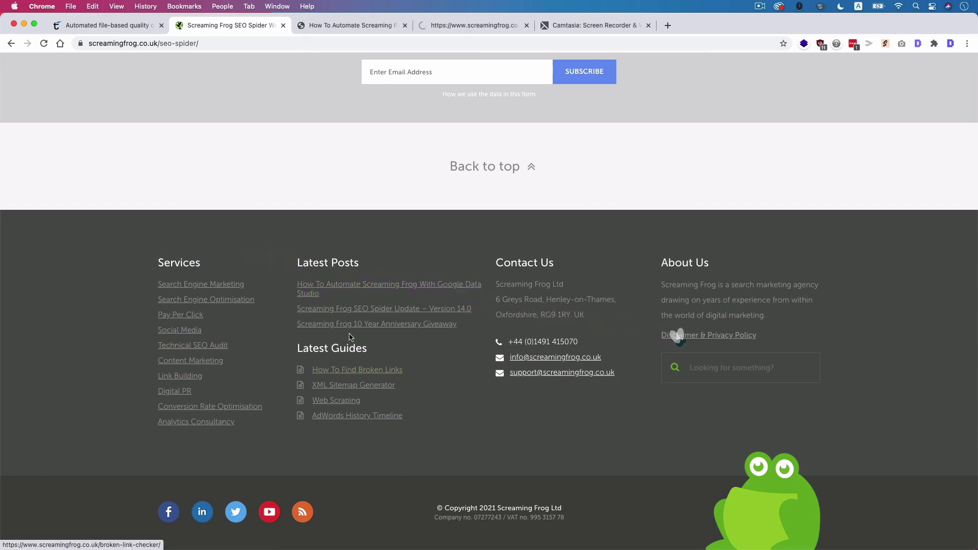
{"action": "left_click", "coordinate": [204, 362], "text": "super"}
{"action": "scroll", "coordinate": [147, 298], "scroll_direction": "up", "scroll_amount": 15}
{"action": "scroll", "coordinate": [146, 298], "scroll_direction": "down", "scroll_amount": 15}
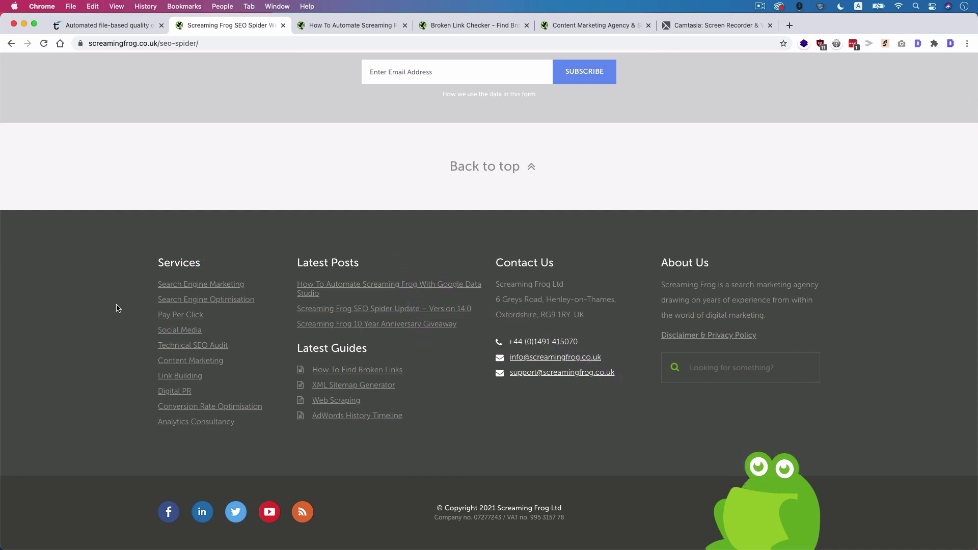
- Open the Screaming Frog blog and look through its posts, highlighting the mailing list invitation text
{"action": "scroll", "coordinate": [73, 347], "scroll_direction": "up", "scroll_amount": 20}
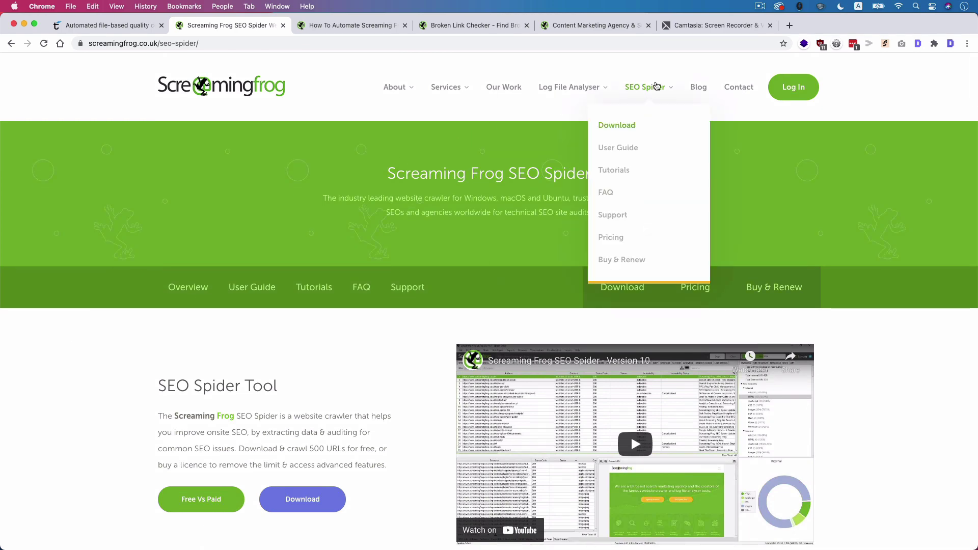
{"action": "left_click", "coordinate": [699, 87]}
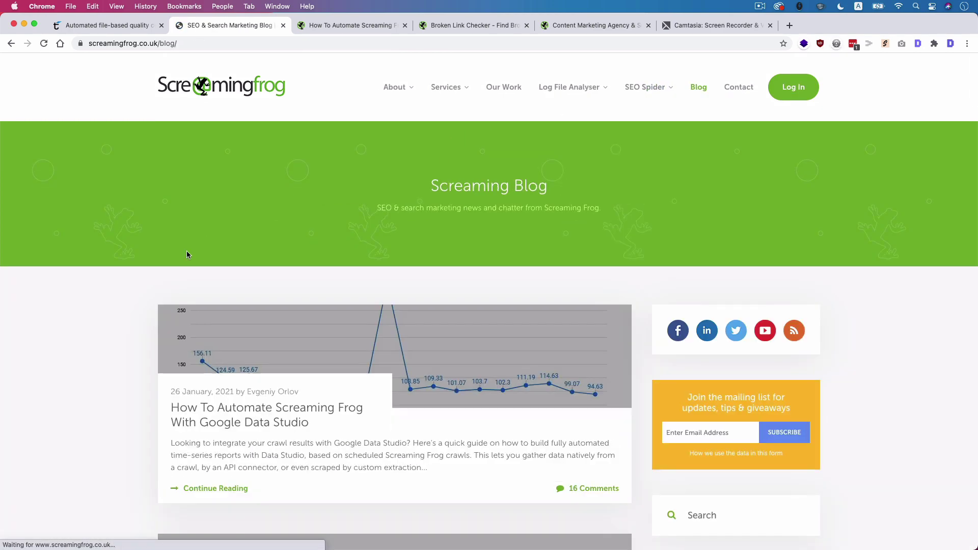
{"action": "scroll", "coordinate": [98, 299], "scroll_direction": "down", "scroll_amount": 4}
{"action": "scroll", "coordinate": [99, 298], "scroll_direction": "down", "scroll_amount": 3}
{"action": "scroll", "coordinate": [97, 314], "scroll_direction": "up", "scroll_amount": 2}
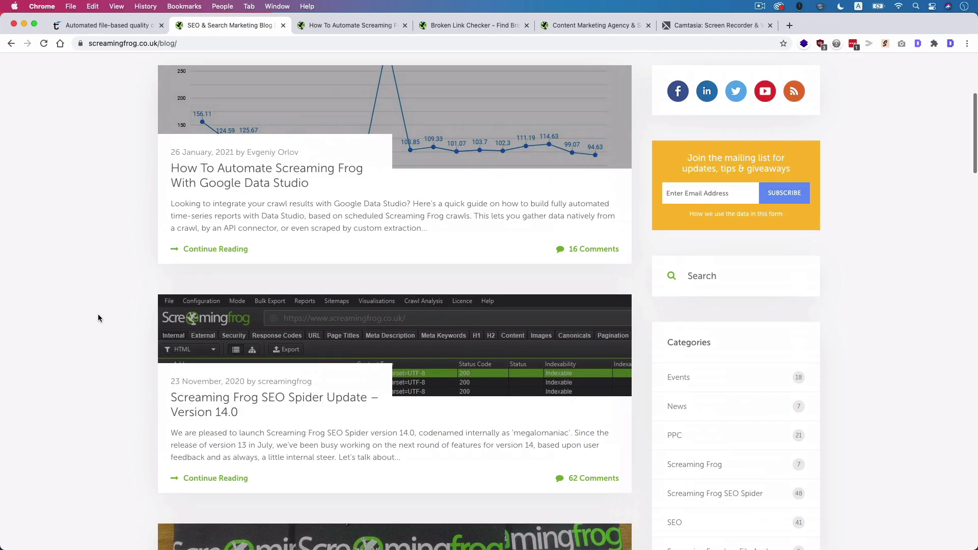
{"action": "left_click_drag", "start_coordinate": [687, 155], "coordinate": [810, 166]}
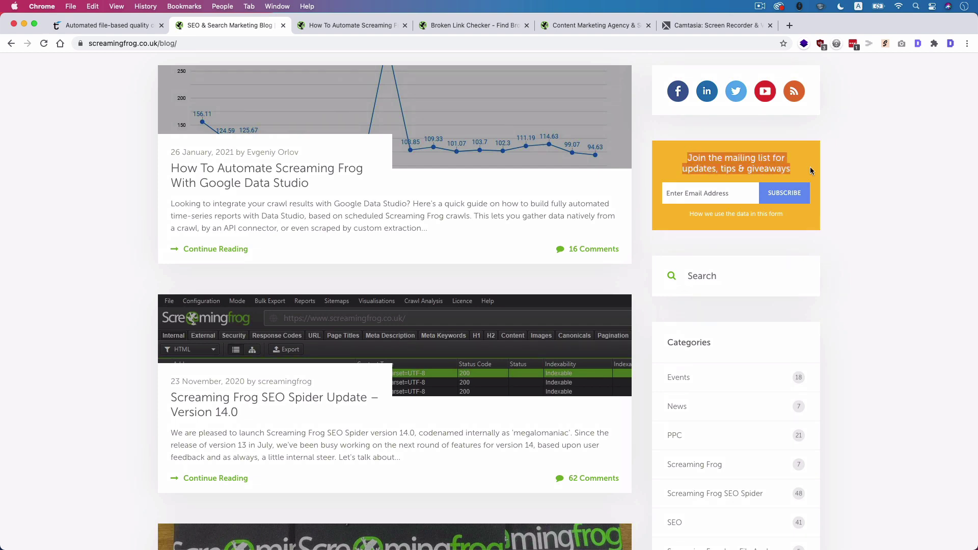
{"action": "left_click", "coordinate": [810, 167]}
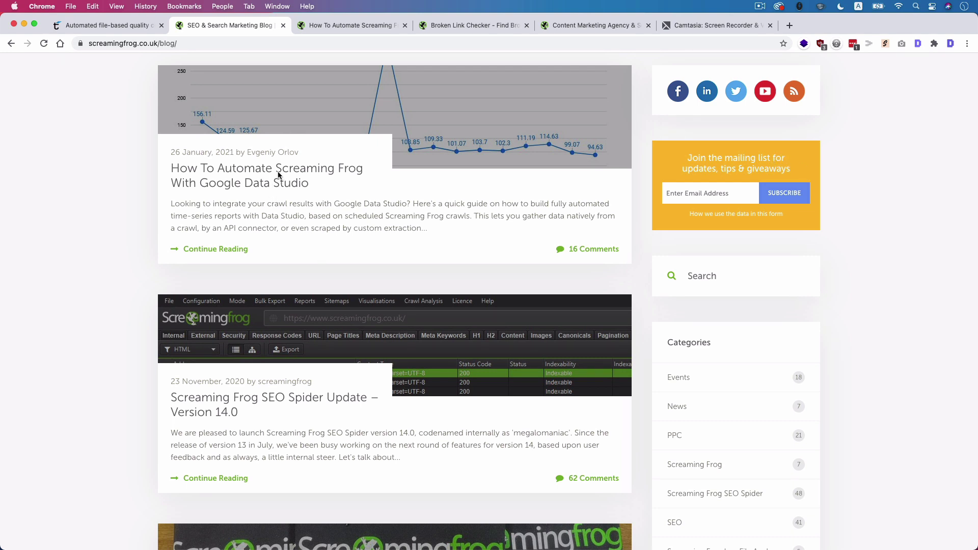
- Open the "How To Automate Screaming Frog With Google Data Studio" post and examine its title, description and heading structure in the Detailed extension
{"action": "scroll", "coordinate": [203, 227], "scroll_direction": "up", "scroll_amount": 1}
{"action": "left_click", "coordinate": [229, 214]}
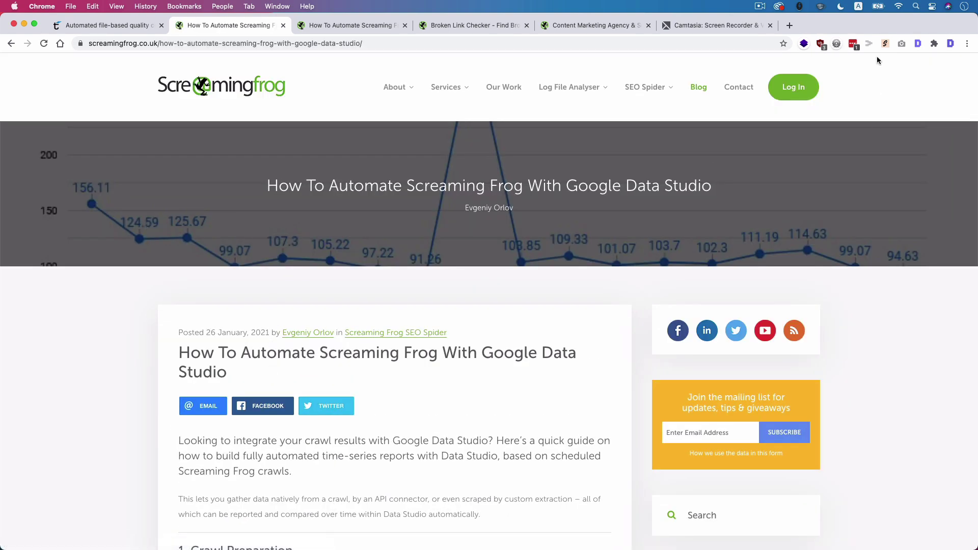
{"action": "left_click", "coordinate": [917, 44]}
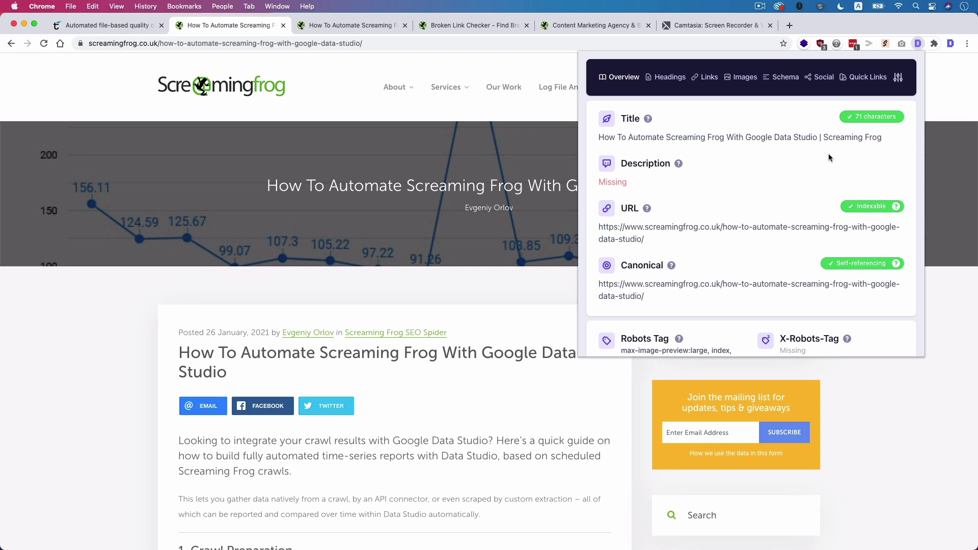
{"action": "left_click", "coordinate": [672, 79]}
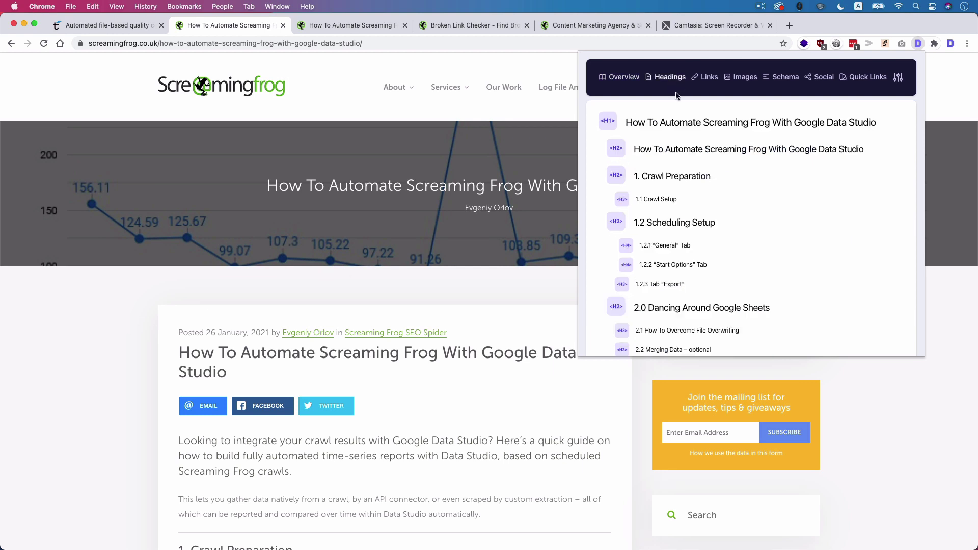
{"action": "scroll", "coordinate": [144, 344], "scroll_direction": "down", "scroll_amount": 3}
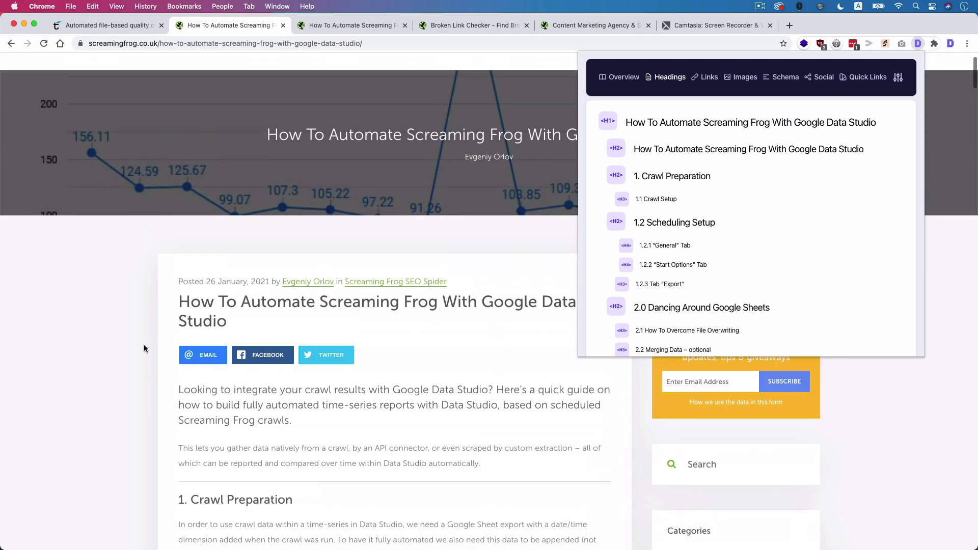
{"action": "scroll", "coordinate": [143, 344], "scroll_direction": "up", "scroll_amount": 3}
{"action": "left_click", "coordinate": [144, 344]}
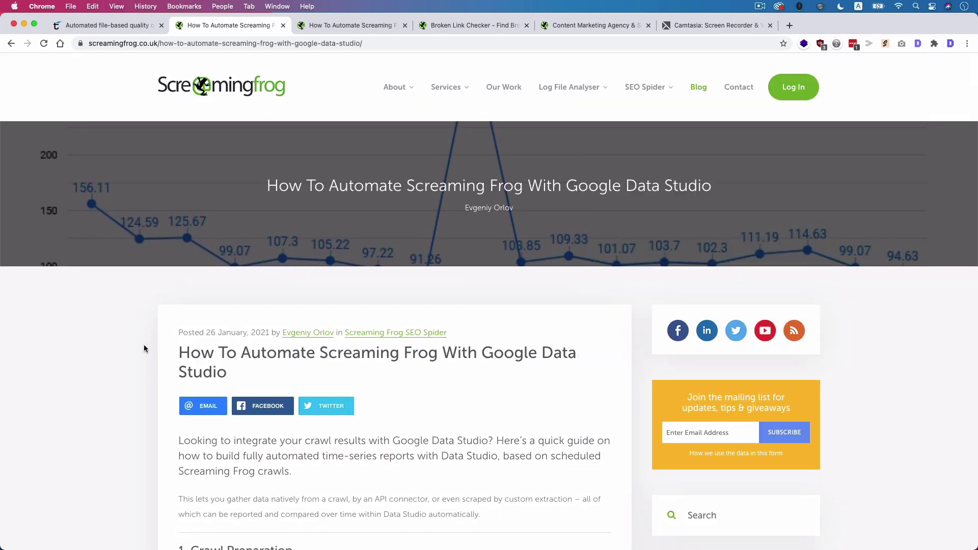
- Compare the post's banner title with the repeated article heading by highlighting both, and look through the article down to the footer
{"action": "left_click_drag", "start_coordinate": [268, 185], "coordinate": [710, 200]}
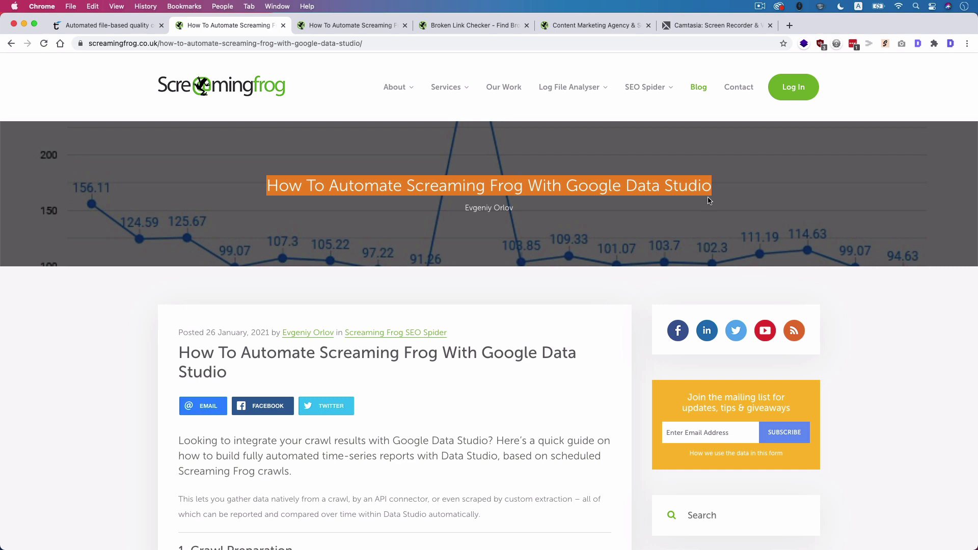
{"action": "left_click", "coordinate": [337, 287]}
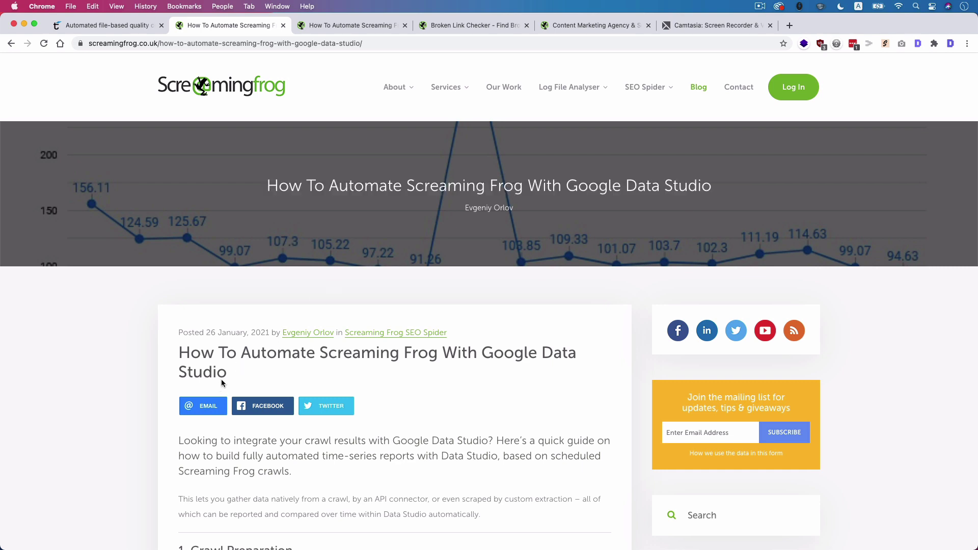
{"action": "left_click_drag", "start_coordinate": [230, 375], "coordinate": [177, 353]}
{"action": "left_click_drag", "start_coordinate": [267, 186], "coordinate": [699, 193]}
{"action": "left_click", "coordinate": [700, 193]}
{"action": "scroll", "coordinate": [138, 356], "scroll_direction": "down", "scroll_amount": 20}
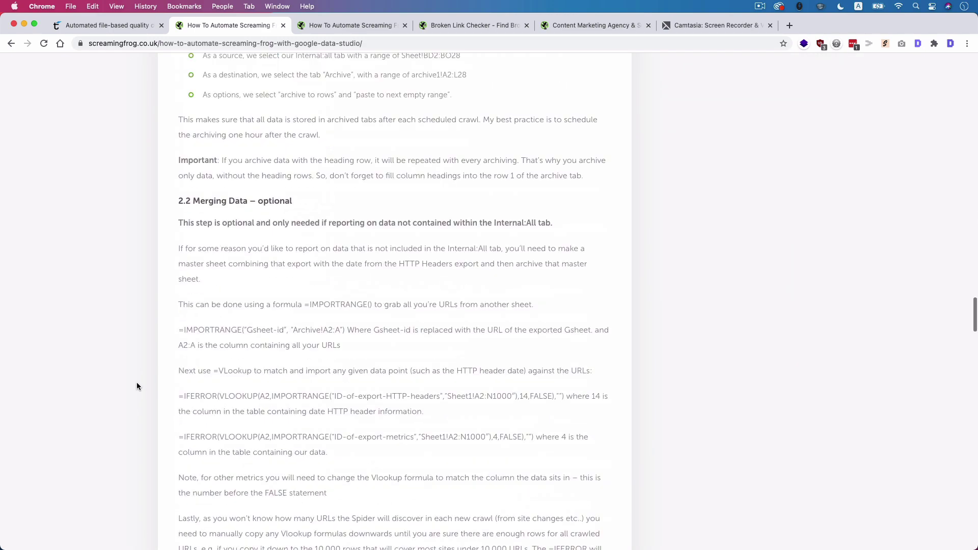
{"action": "scroll", "coordinate": [137, 411], "scroll_direction": "down", "scroll_amount": 20}
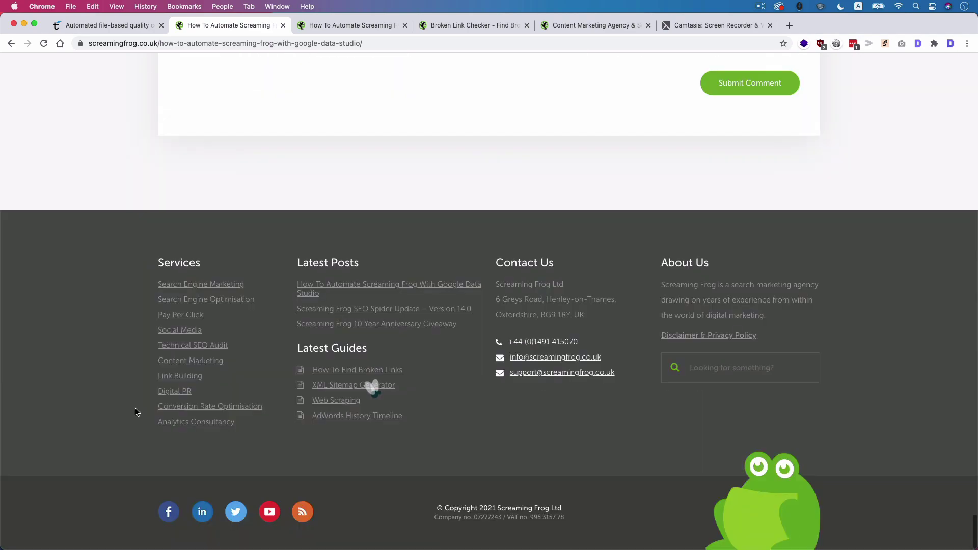
- Close the Google Data Studio posts, the Broken Link Checker guide and the Content Marketing page to return to the Camtasia page
{"action": "scroll", "coordinate": [136, 408], "scroll_direction": "up", "scroll_amount": 20}
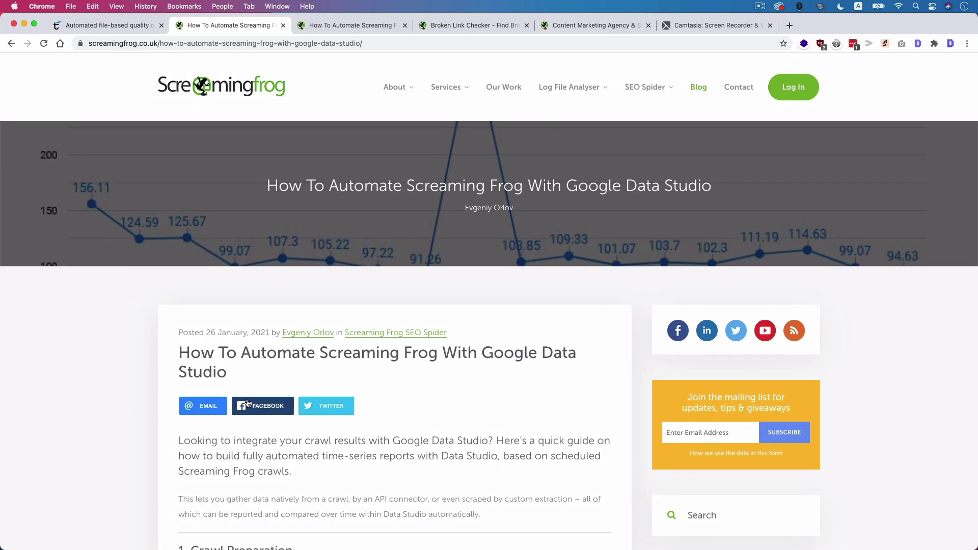
{"action": "key", "text": "super+w"}
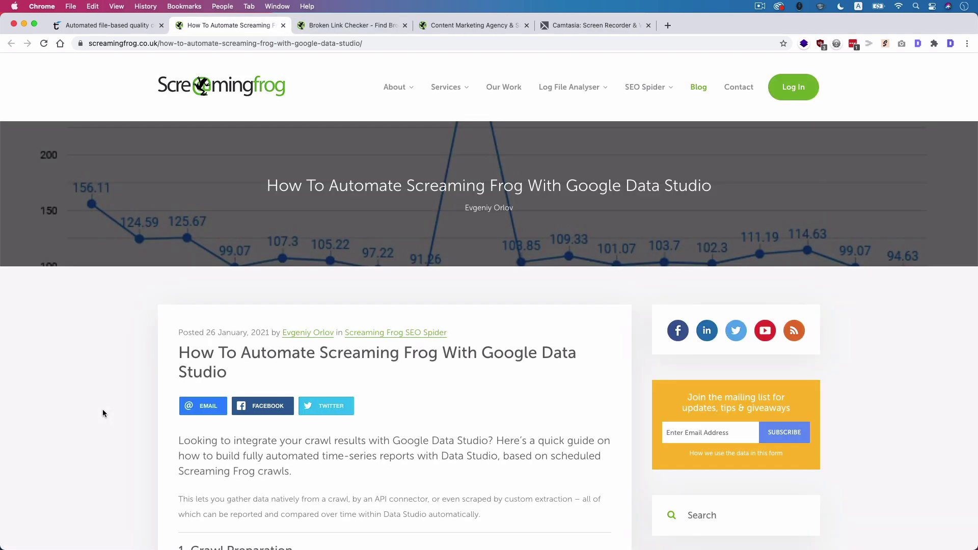
{"action": "key", "text": "super+w"}
{"action": "key", "text": "super+w"}
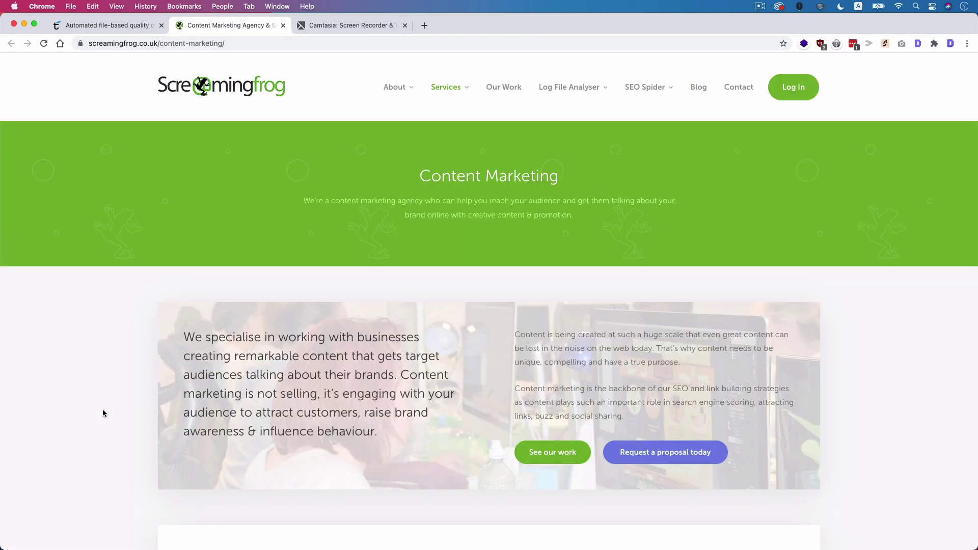
{"action": "key", "text": "super+w"}
- Open the Blog, Customer Education, Screencast and Jing pages from the Camtasia page's footer in new tabs
{"action": "scroll", "coordinate": [150, 203], "scroll_direction": "down", "scroll_amount": 20}
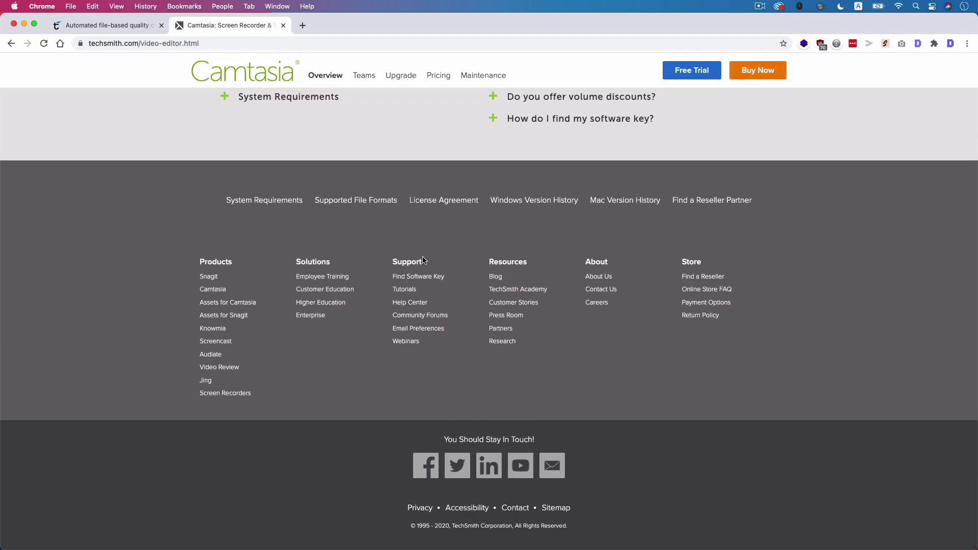
{"action": "left_click", "coordinate": [496, 277], "text": "super"}
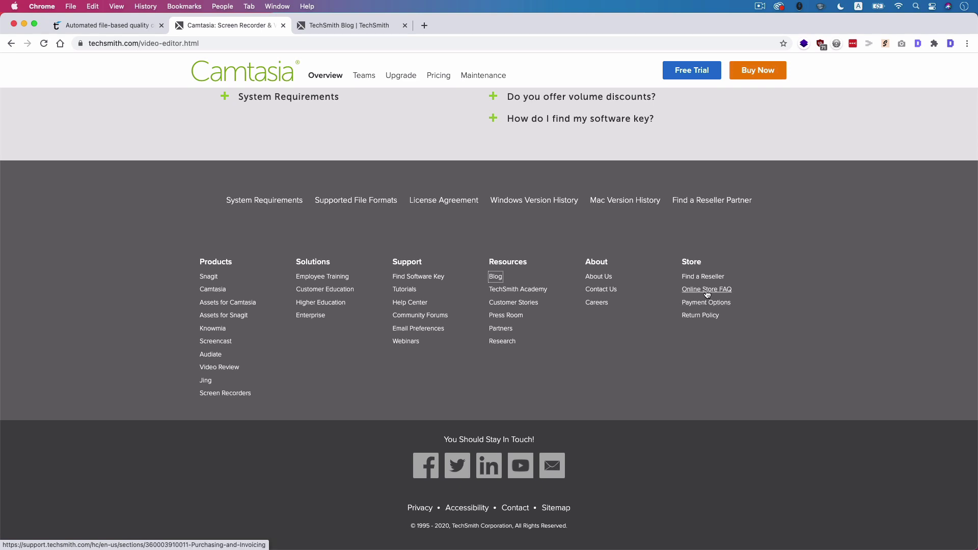
{"action": "left_click", "coordinate": [314, 291], "text": "super"}
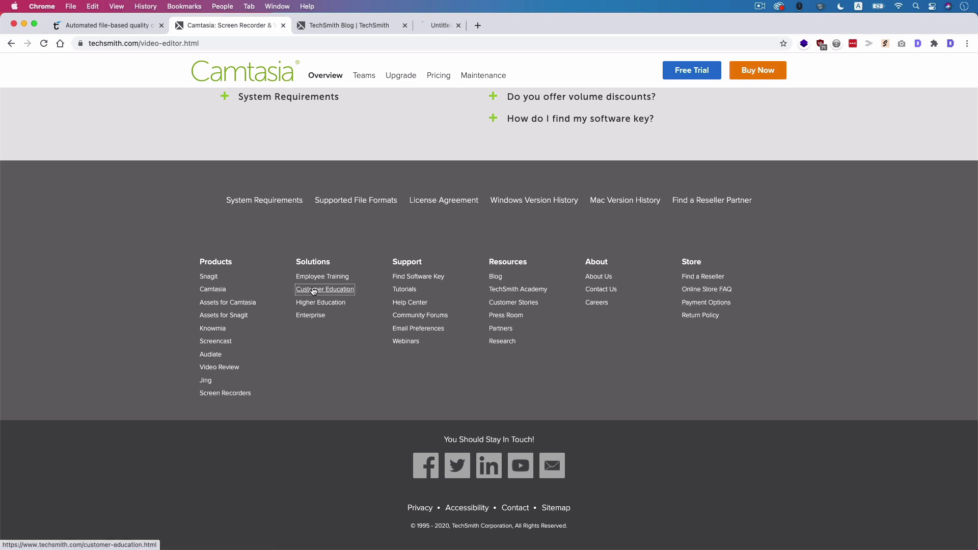
{"action": "left_click", "coordinate": [214, 342], "text": "super"}
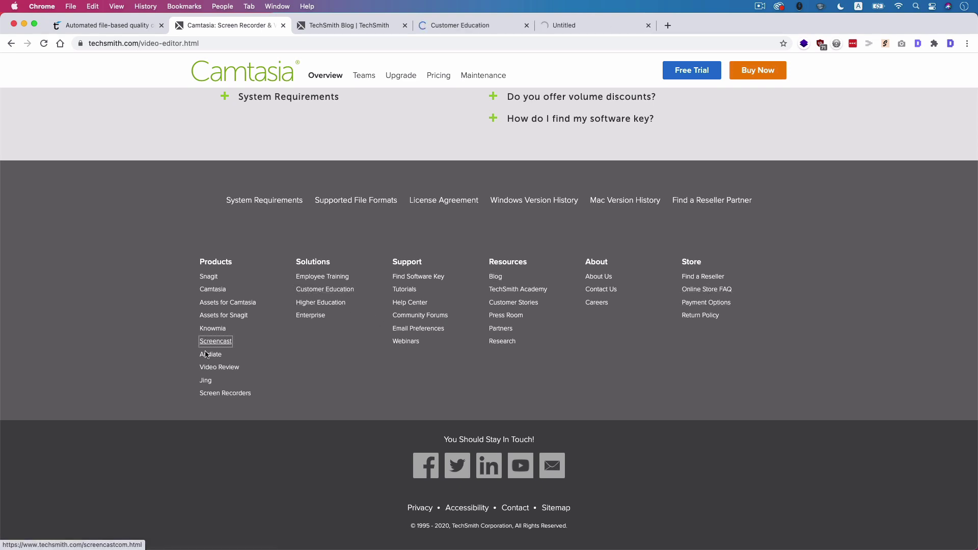
{"action": "left_click", "coordinate": [205, 380], "text": "super"}
- Open the Camtasia product page from TechSmith's product list in the site navigation
{"action": "scroll", "coordinate": [151, 413], "scroll_direction": "up", "scroll_amount": 20}
{"action": "scroll", "coordinate": [151, 417], "scroll_direction": "up", "scroll_amount": 4}
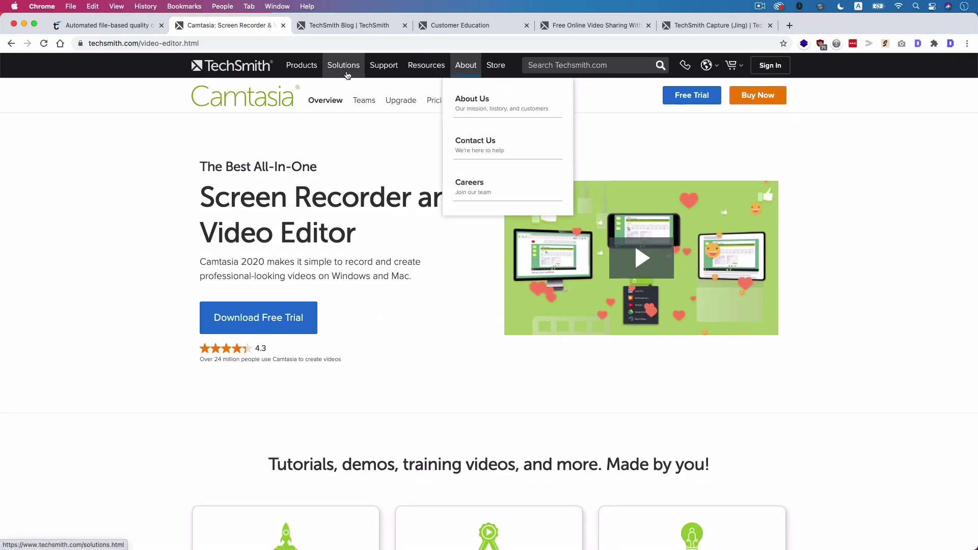
{"action": "mouse_move", "coordinate": [305, 67]}
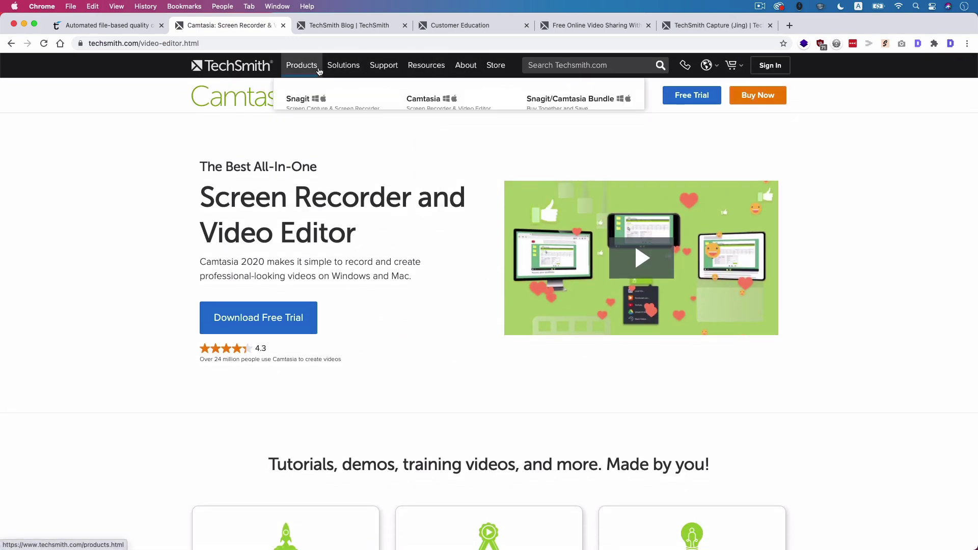
{"action": "left_click", "coordinate": [428, 102]}
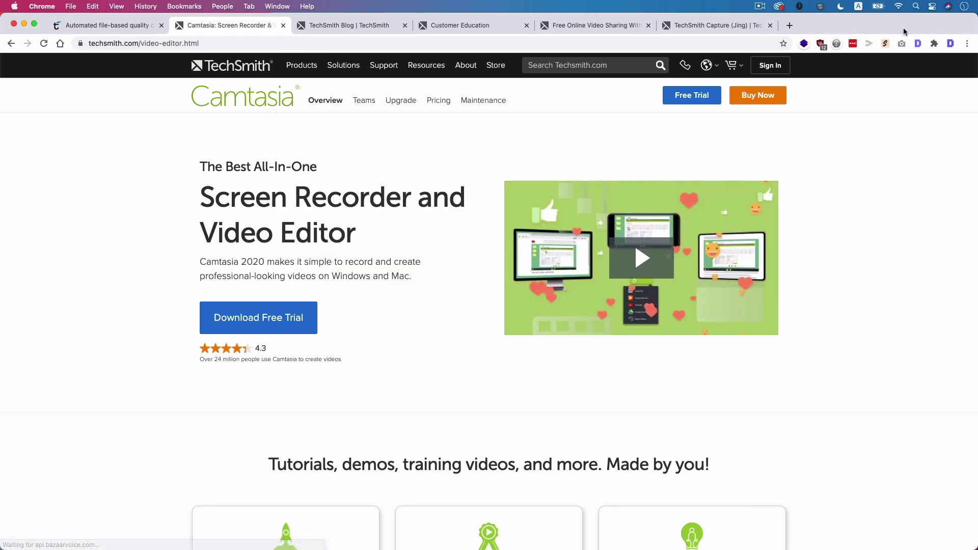
- Examine the Camtasia page's title, description and heading structure in the Detailed extension
{"action": "left_click", "coordinate": [916, 44]}
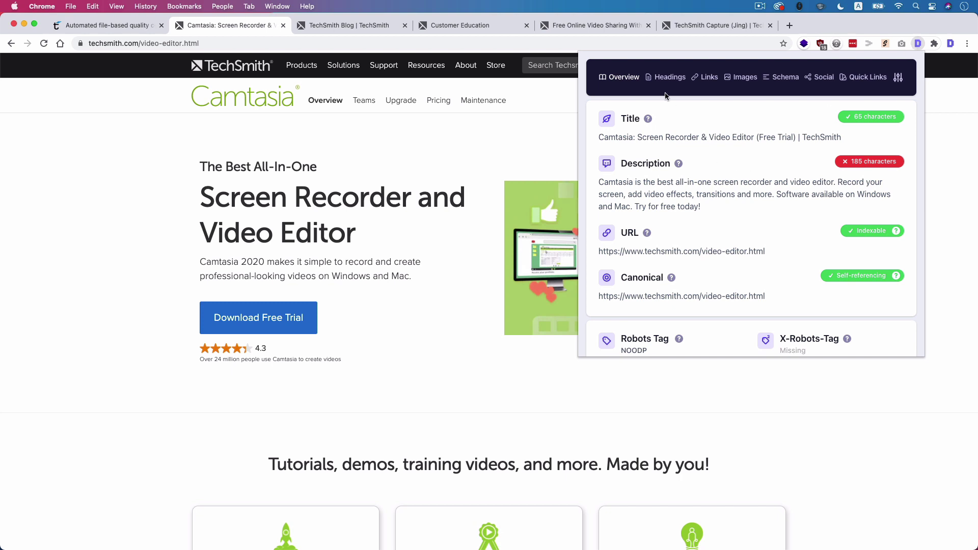
{"action": "left_click", "coordinate": [665, 77]}
{"action": "scroll", "coordinate": [758, 160], "scroll_direction": "down", "scroll_amount": 10}
{"action": "scroll", "coordinate": [757, 162], "scroll_direction": "down", "scroll_amount": 10}
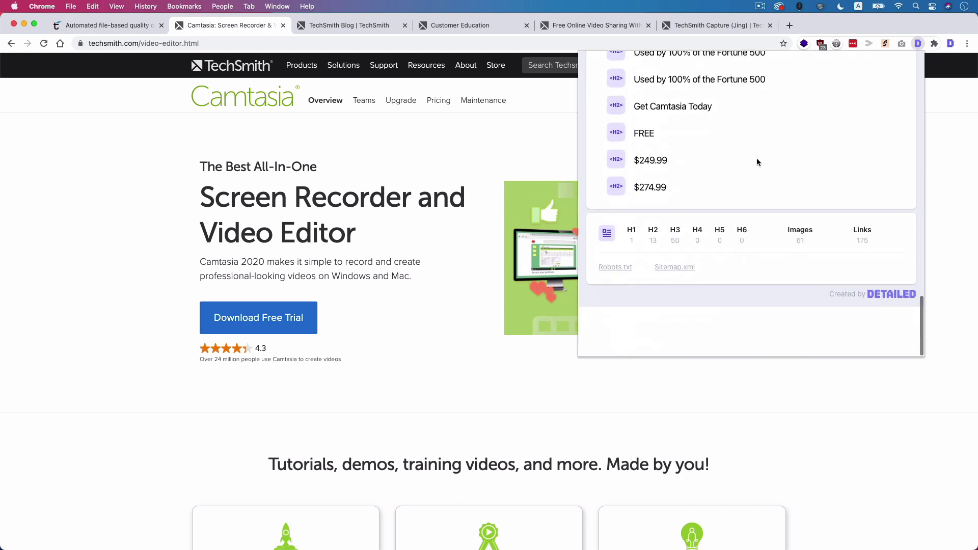
{"action": "scroll", "coordinate": [758, 162], "scroll_direction": "up", "scroll_amount": 10}
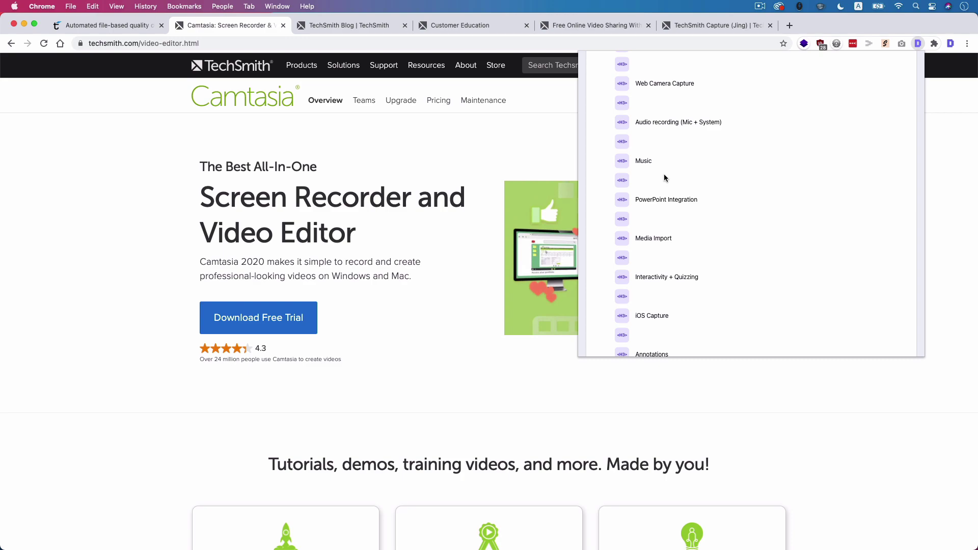
{"action": "left_click", "coordinate": [142, 329]}
- Look through the Camtasia page's features, pricing options and footer
{"action": "scroll", "coordinate": [141, 336], "scroll_direction": "down", "scroll_amount": 15}
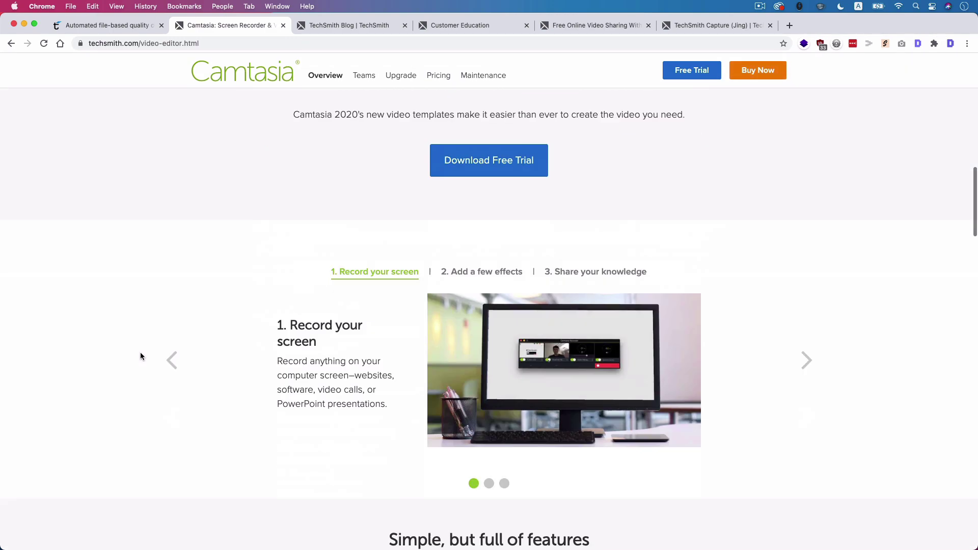
{"action": "scroll", "coordinate": [140, 356], "scroll_direction": "down", "scroll_amount": 10}
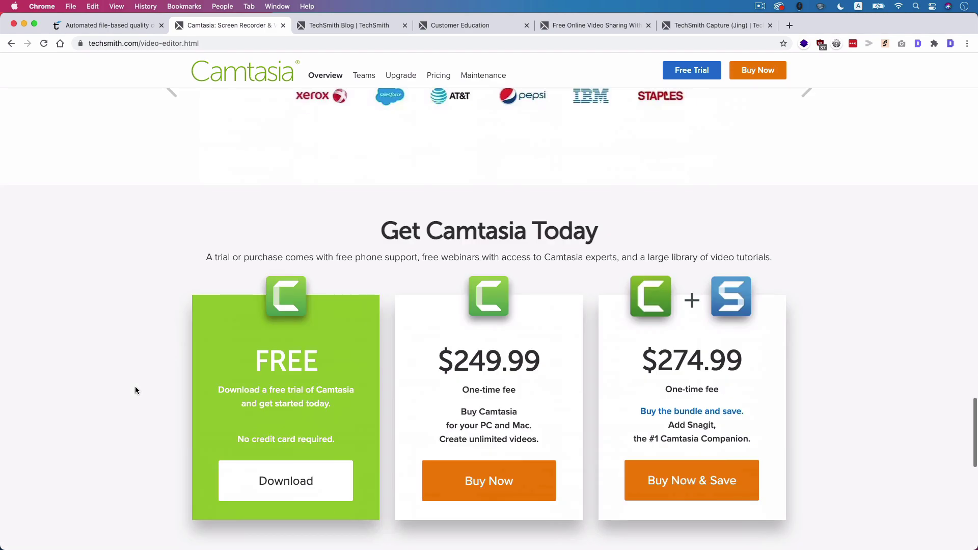
{"action": "scroll", "coordinate": [136, 391], "scroll_direction": "down", "scroll_amount": 4}
{"action": "scroll", "coordinate": [135, 395], "scroll_direction": "up", "scroll_amount": 4}
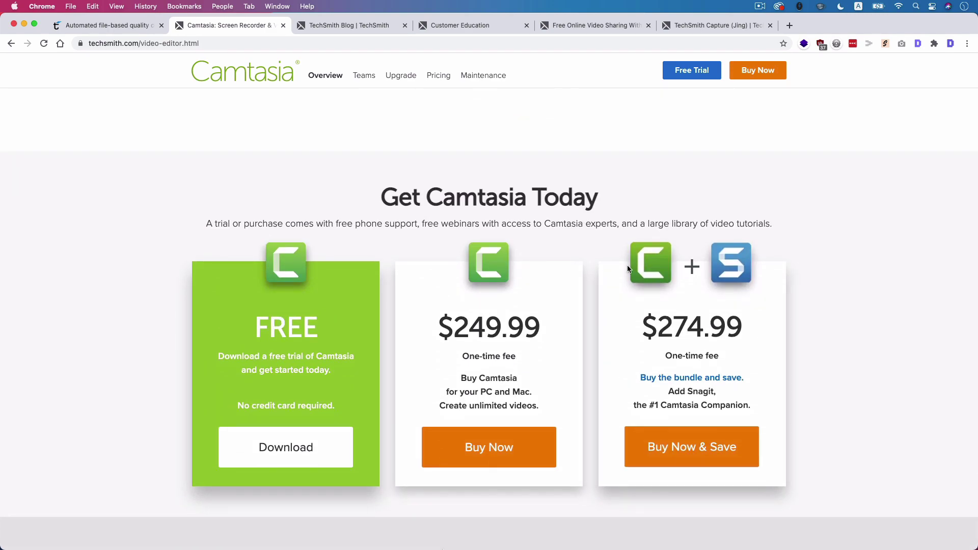
{"action": "scroll", "coordinate": [111, 295], "scroll_direction": "down", "scroll_amount": 15}
{"action": "scroll", "coordinate": [101, 274], "scroll_direction": "up", "scroll_amount": 15}
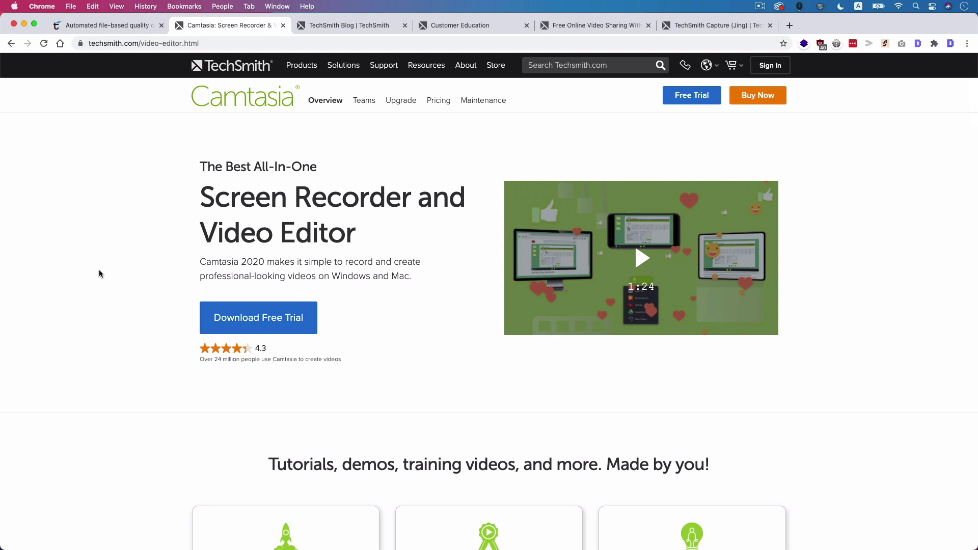
- Compare Telestream's Solutions navigation with the Camtasia page, and highlight a word in Camtasia's introductory text
{"action": "left_click", "coordinate": [107, 25]}
{"action": "mouse_move", "coordinate": [109, 73]}
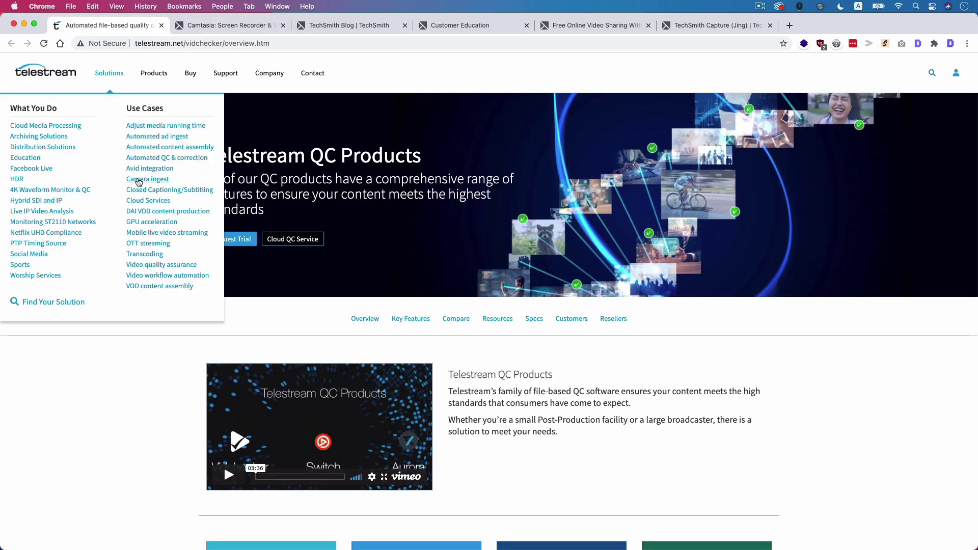
{"action": "left_click", "coordinate": [225, 30]}
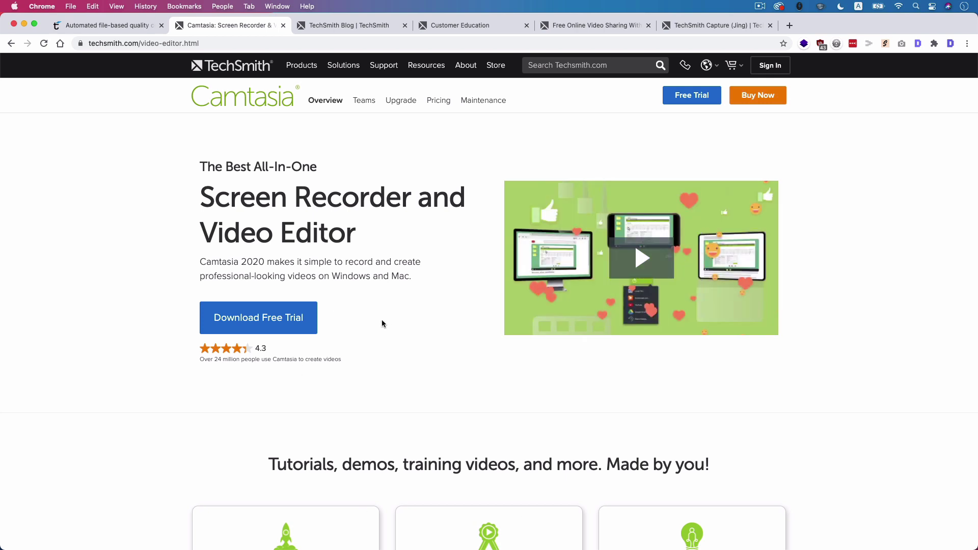
{"action": "left_click_drag", "start_coordinate": [413, 279], "coordinate": [386, 277]}
{"action": "left_click", "coordinate": [386, 277]}
- Close the Camtasia page and open "The Ultimate Video Marketing Playbook (2021)" post from the TechSmith blog
{"action": "key", "text": "super+w"}
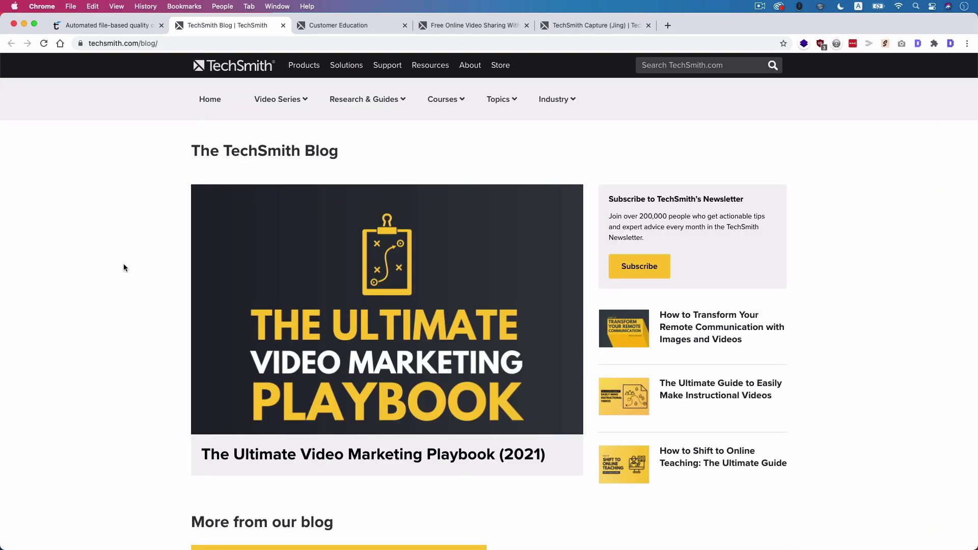
{"action": "scroll", "coordinate": [127, 274], "scroll_direction": "down", "scroll_amount": 2}
{"action": "left_click", "coordinate": [312, 353]}
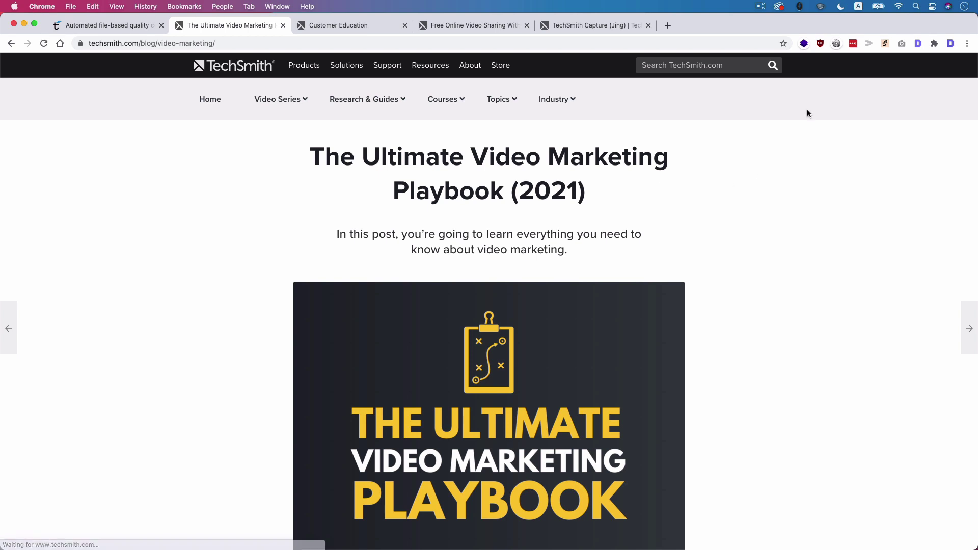
- Examine the playbook post's title, description and heading structure in the Detailed extension
{"action": "left_click", "coordinate": [918, 44]}
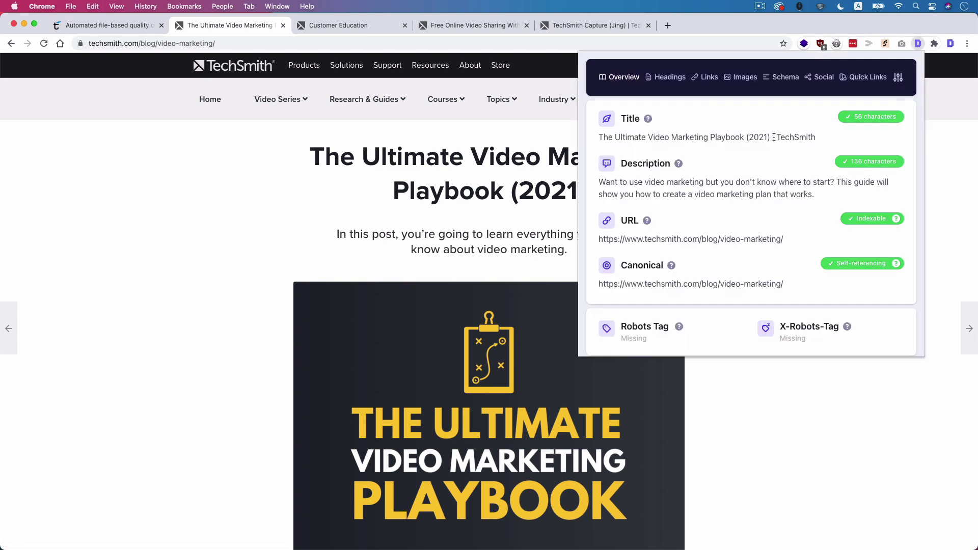
{"action": "left_click", "coordinate": [668, 77]}
{"action": "scroll", "coordinate": [888, 254], "scroll_direction": "down", "scroll_amount": 10}
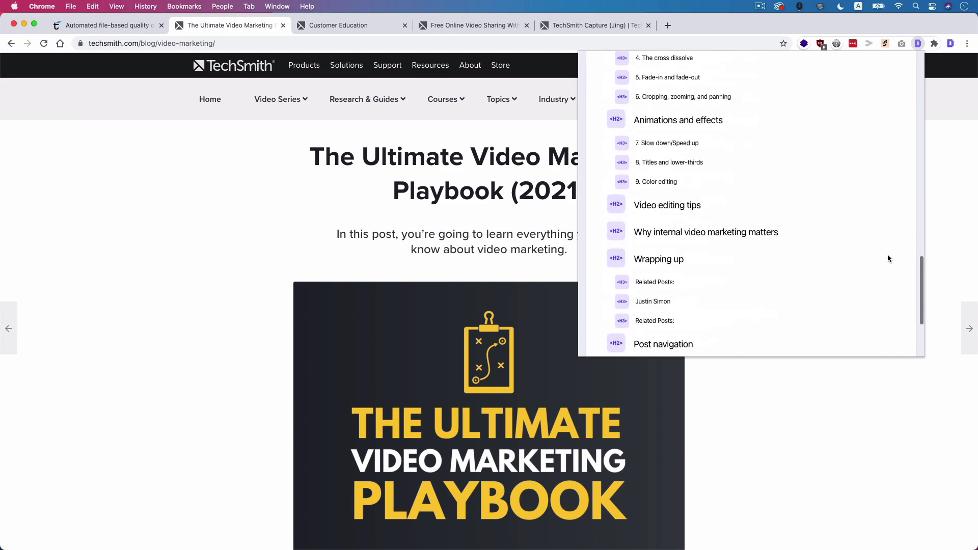
{"action": "left_click", "coordinate": [251, 299]}
- Look through the full video marketing article from its table of contents to the author section
{"action": "scroll", "coordinate": [251, 303], "scroll_direction": "down", "scroll_amount": 20}
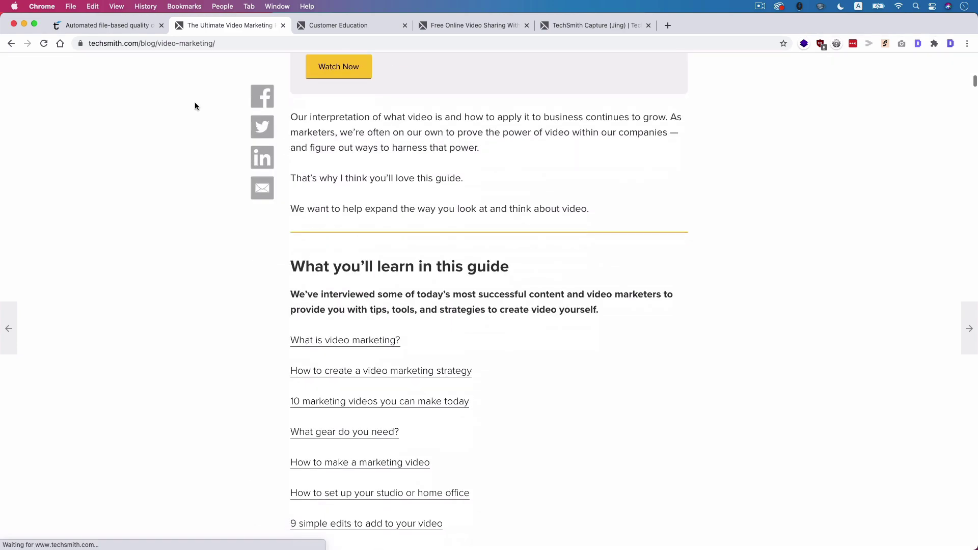
{"action": "scroll", "coordinate": [179, 305], "scroll_direction": "down", "scroll_amount": 20}
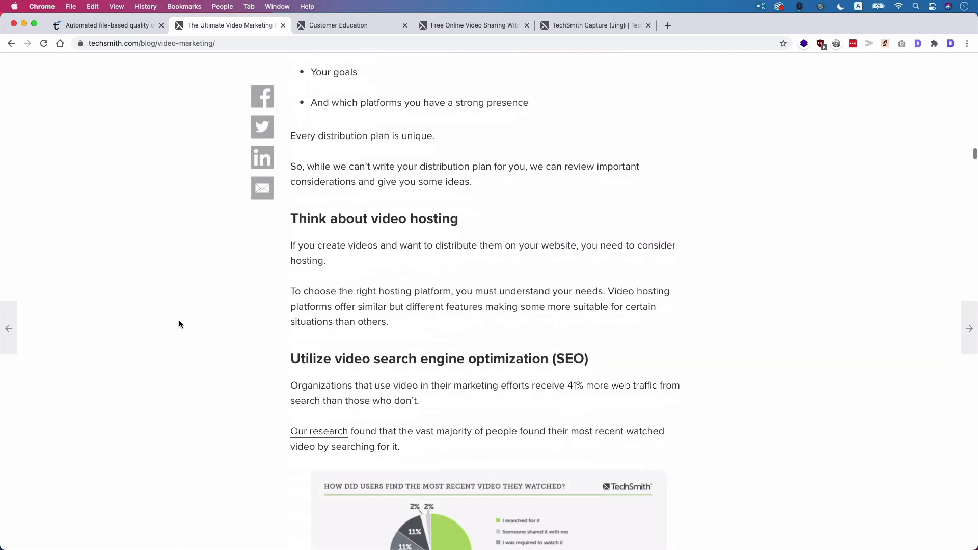
{"action": "scroll", "coordinate": [180, 336], "scroll_direction": "down", "scroll_amount": 20}
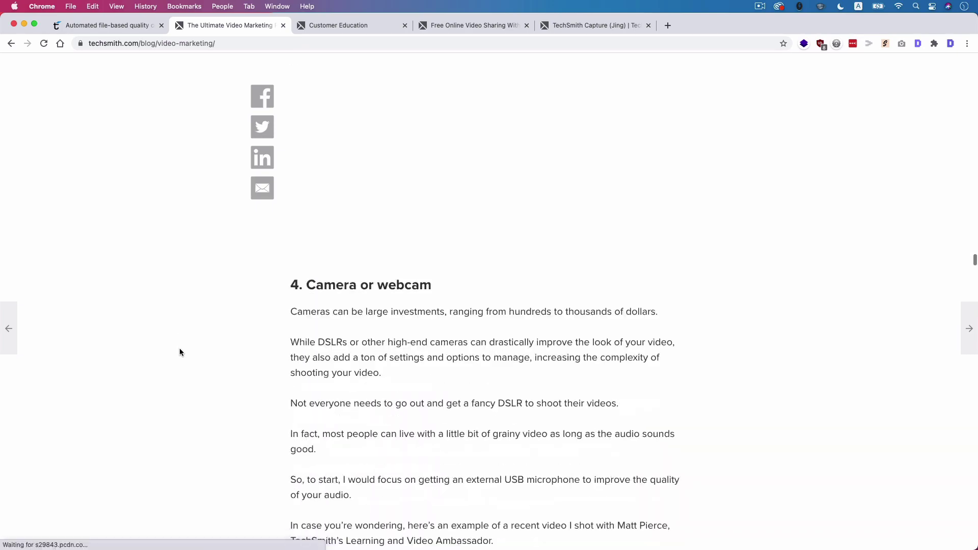
{"action": "scroll", "coordinate": [180, 380], "scroll_direction": "down", "scroll_amount": 20}
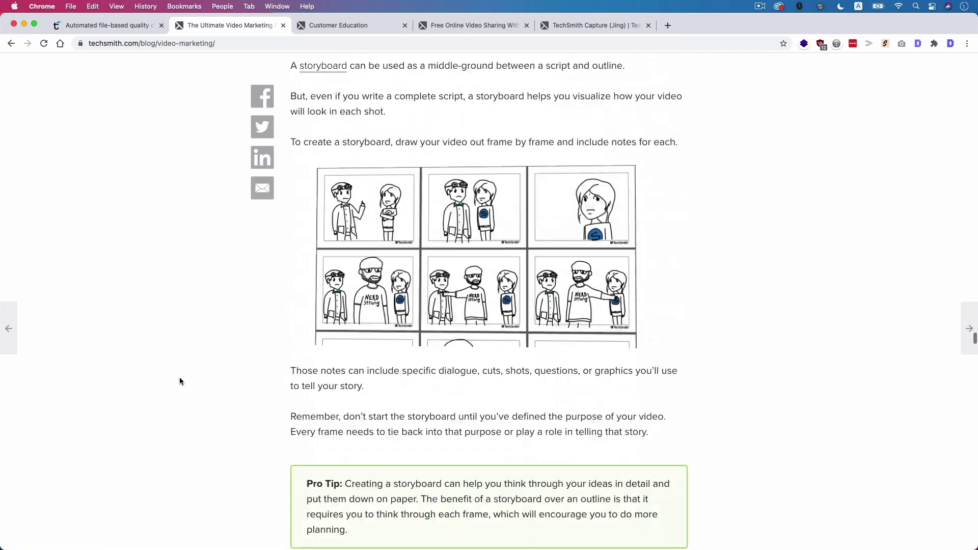
{"action": "scroll", "coordinate": [180, 394], "scroll_direction": "down", "scroll_amount": 20}
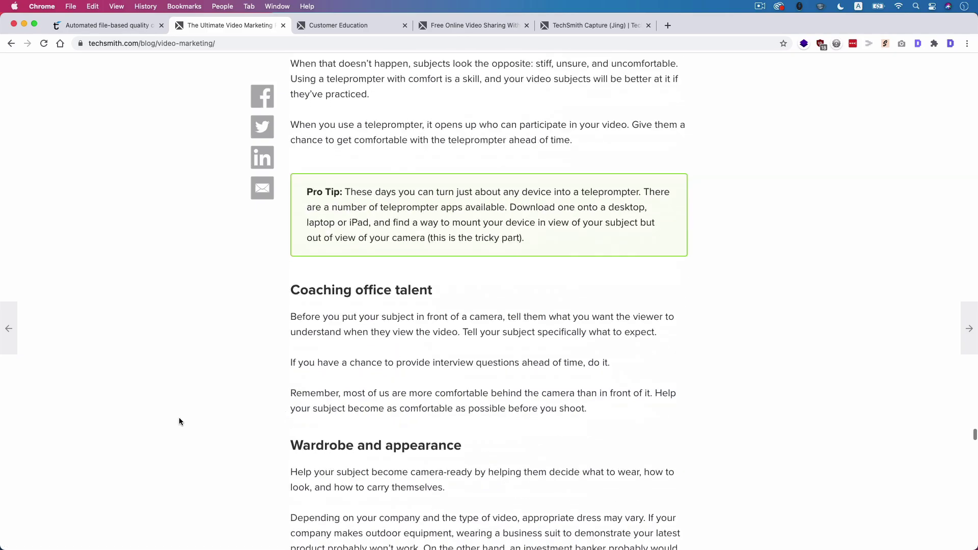
{"action": "scroll", "coordinate": [179, 434], "scroll_direction": "down", "scroll_amount": 20}
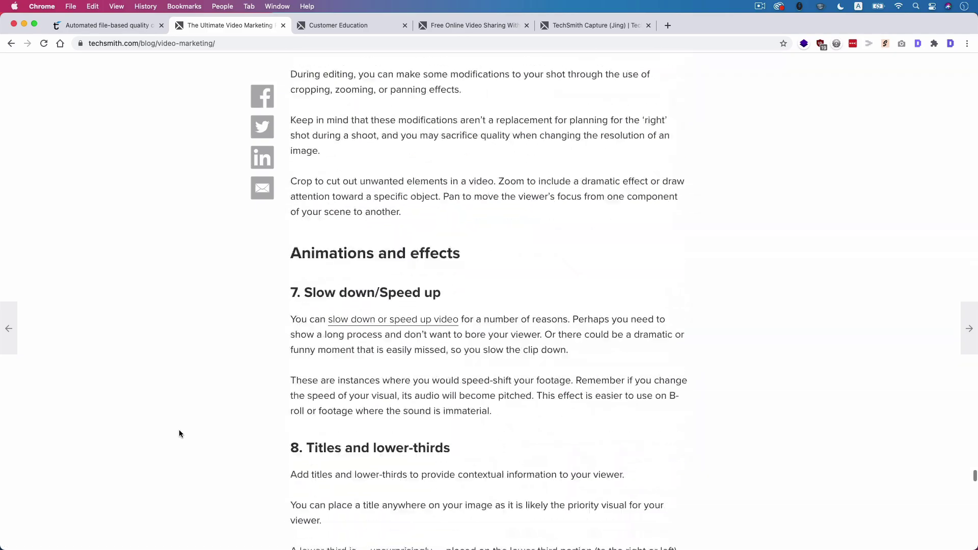
{"action": "scroll", "coordinate": [179, 433], "scroll_direction": "down", "scroll_amount": 20}
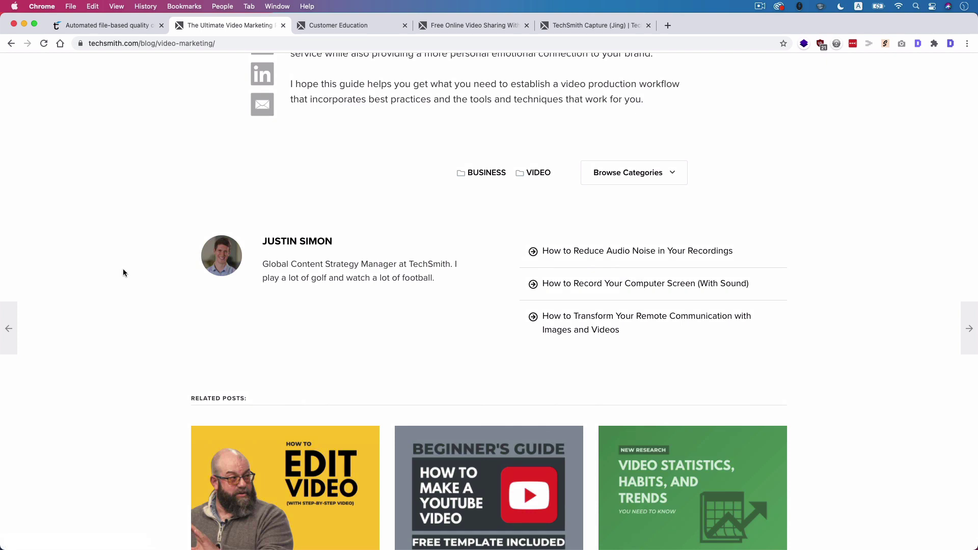
- Look through the post's related articles, newsletter section and footer, highlighting part of the newsletter invitation text
{"action": "scroll", "coordinate": [123, 270], "scroll_direction": "down", "scroll_amount": 5}
{"action": "scroll", "coordinate": [124, 270], "scroll_direction": "down", "scroll_amount": 3}
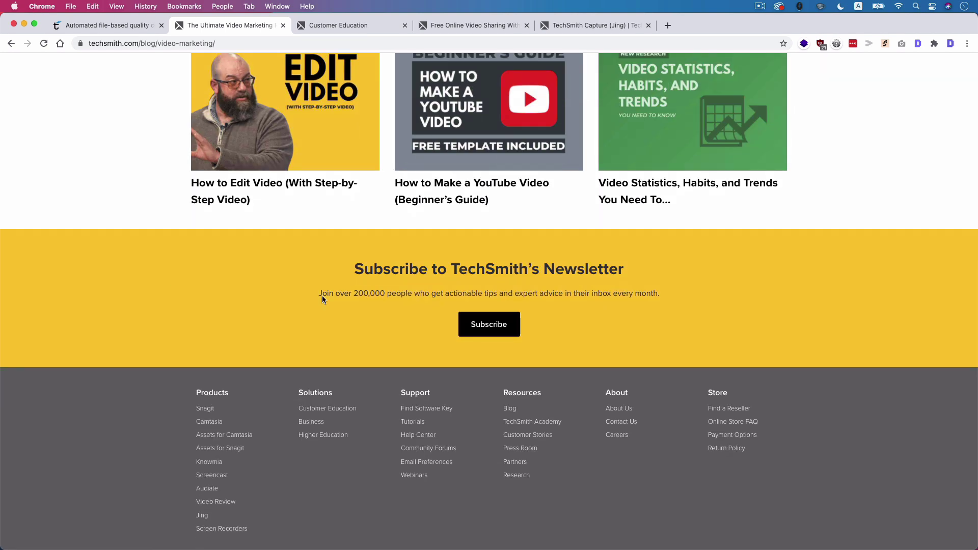
{"action": "left_click_drag", "start_coordinate": [320, 294], "coordinate": [431, 293]}
{"action": "left_click", "coordinate": [430, 294]}
{"action": "scroll", "coordinate": [237, 355], "scroll_direction": "down", "scroll_amount": 3}
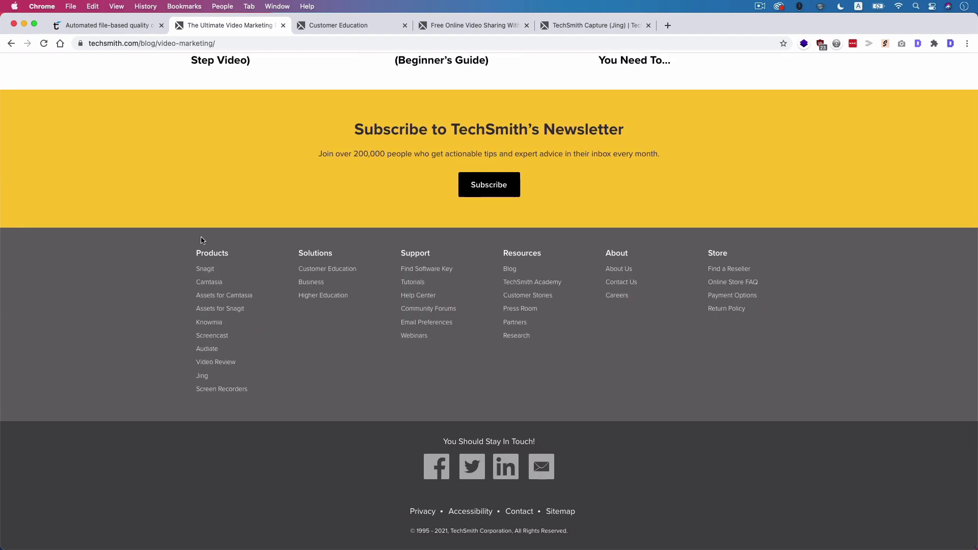
- Switch to Screaming Frog SEO Spider, sort the internal URLs by status code in descending order and review the redirected ones
{"action": "key", "text": "super+Tab"}
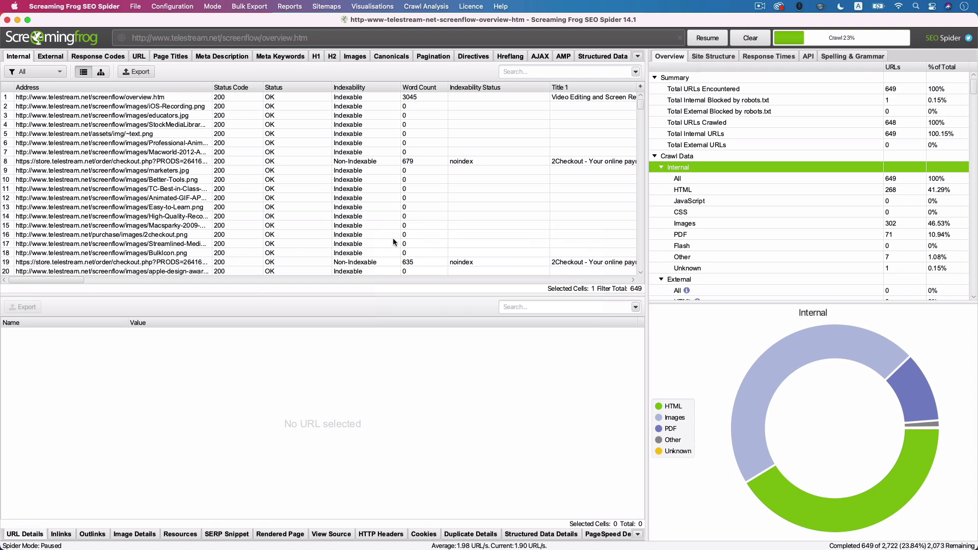
{"action": "left_click", "coordinate": [226, 88]}
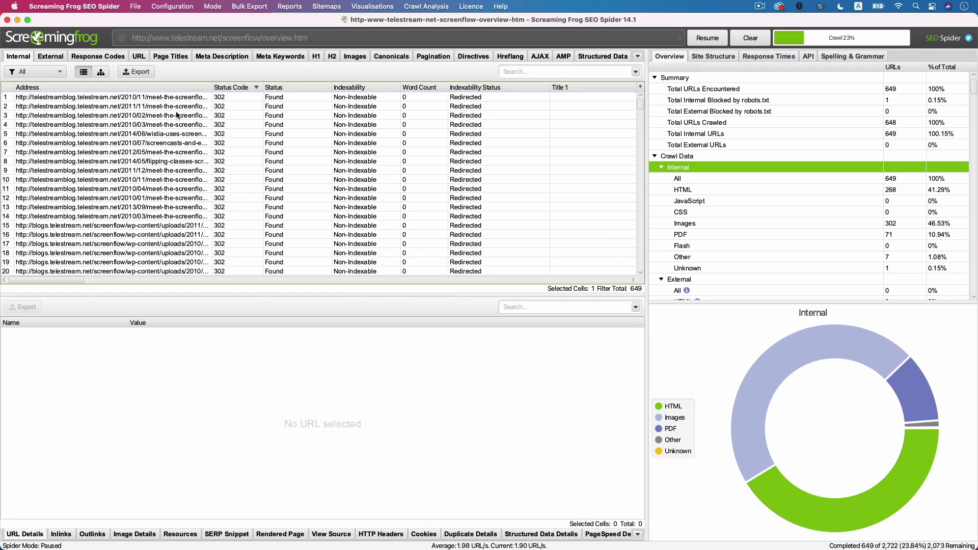
{"action": "scroll", "coordinate": [177, 117], "scroll_direction": "down", "scroll_amount": 15}
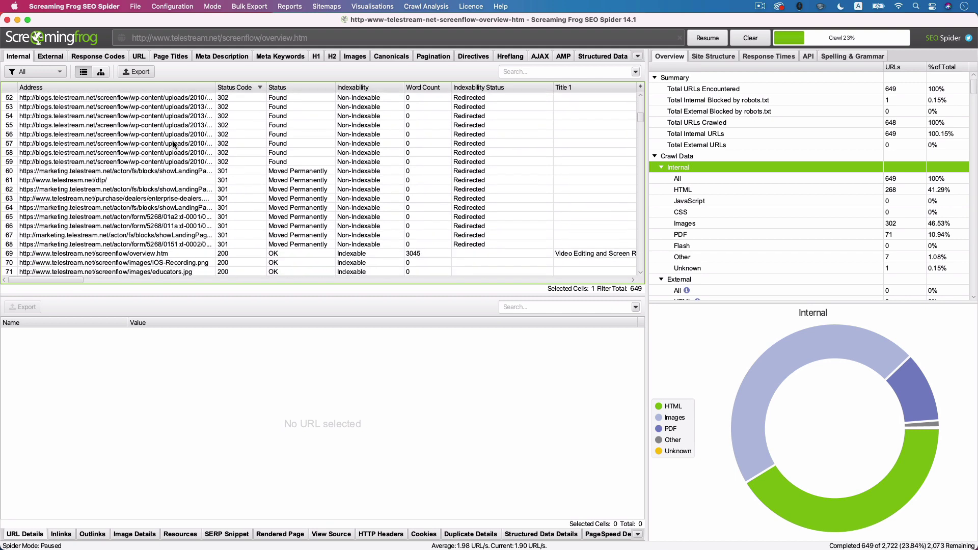
- Select the redirected enterprise-dealers.htm address in the crawl results to inspect its URL details and redirect target
{"action": "mouse_move", "coordinate": [161, 177]}
{"action": "left_mouse_down"}
{"action": "mouse_move", "coordinate": [155, 230]}
{"action": "mouse_move", "coordinate": [155, 196]}
{"action": "left_mouse_up"}
{"action": "left_click", "coordinate": [155, 231]}
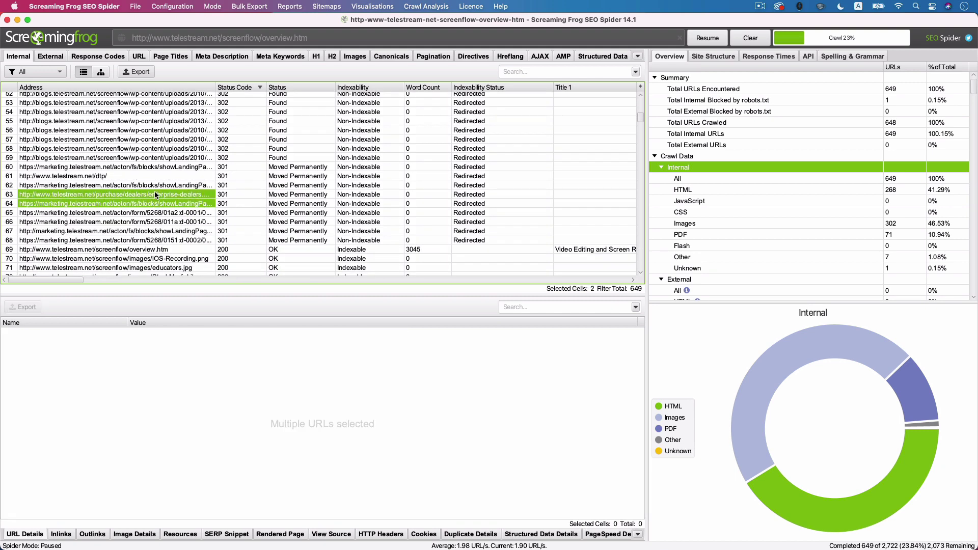
{"action": "left_click", "coordinate": [155, 192]}
- List the crawled URLs containing underscores, switch the list to uppercase URLs and look through them
{"action": "scroll", "coordinate": [856, 222], "scroll_direction": "down", "scroll_amount": 5}
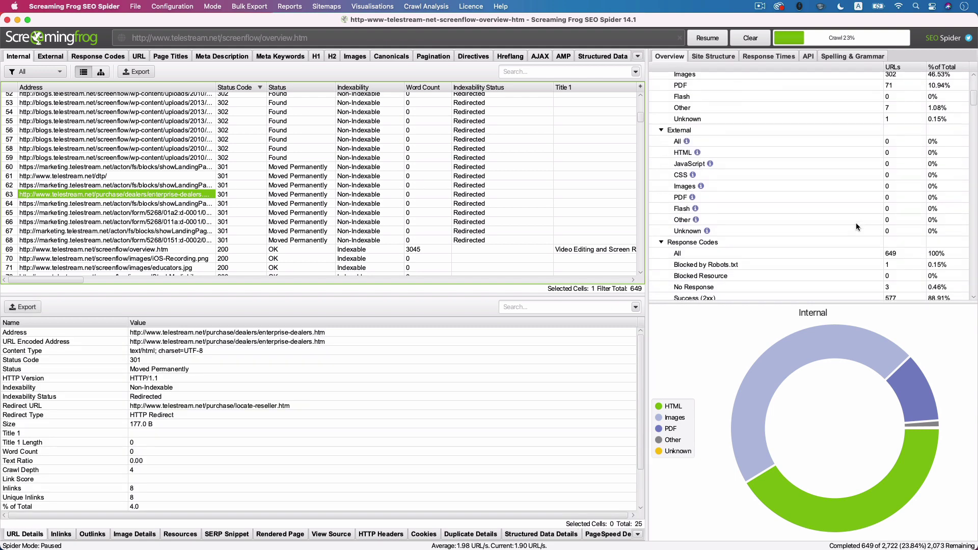
{"action": "scroll", "coordinate": [856, 223], "scroll_direction": "down", "scroll_amount": 8}
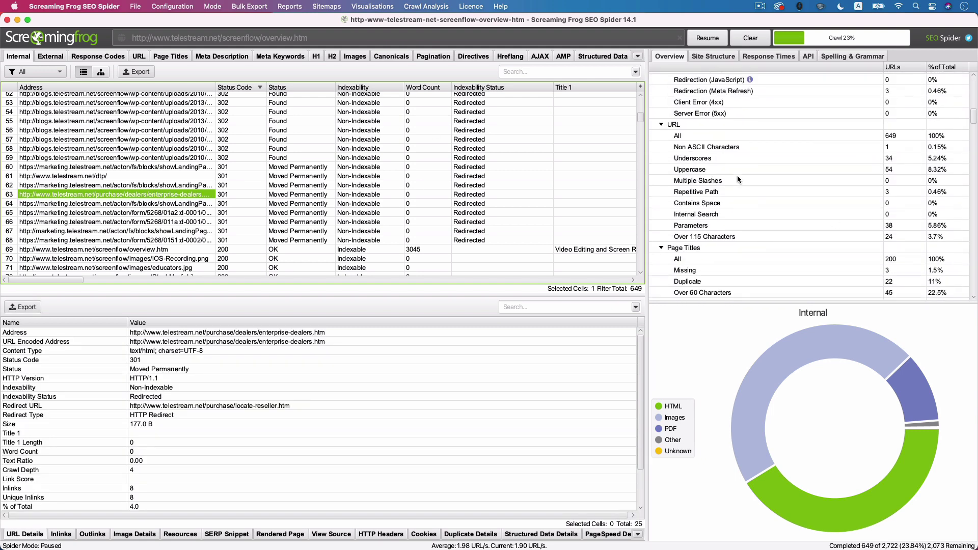
{"action": "left_click", "coordinate": [710, 161]}
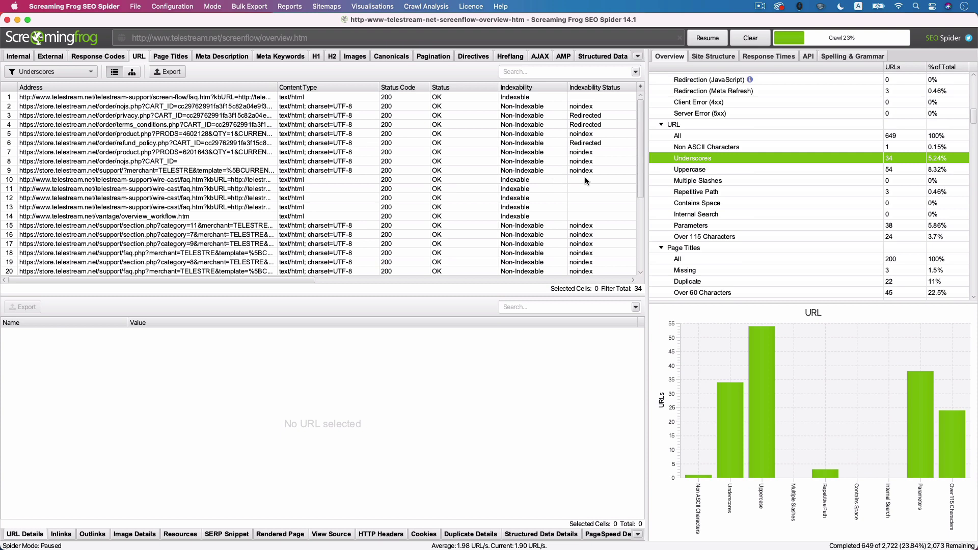
{"action": "left_click", "coordinate": [686, 174]}
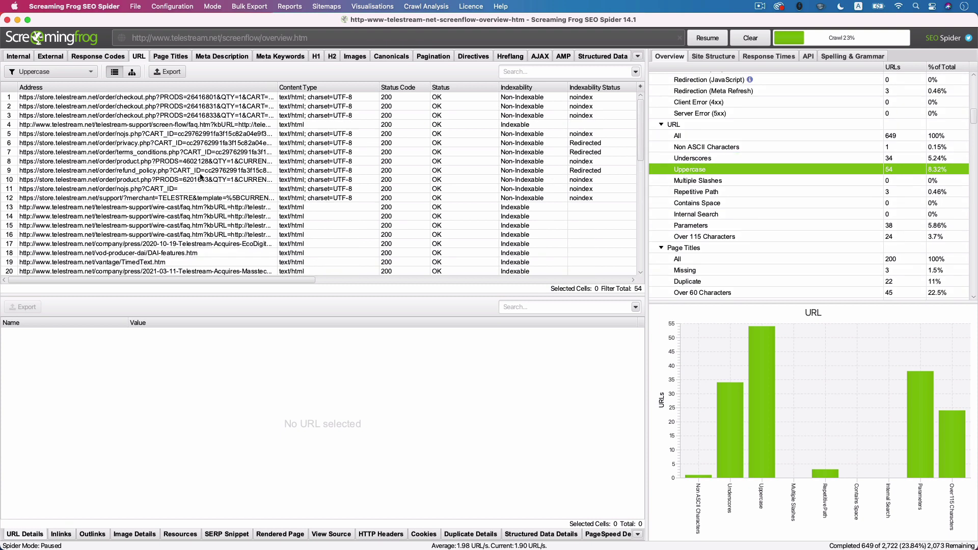
{"action": "scroll", "coordinate": [200, 177], "scroll_direction": "down", "scroll_amount": 3}
{"action": "scroll", "coordinate": [201, 177], "scroll_direction": "down", "scroll_amount": 2}
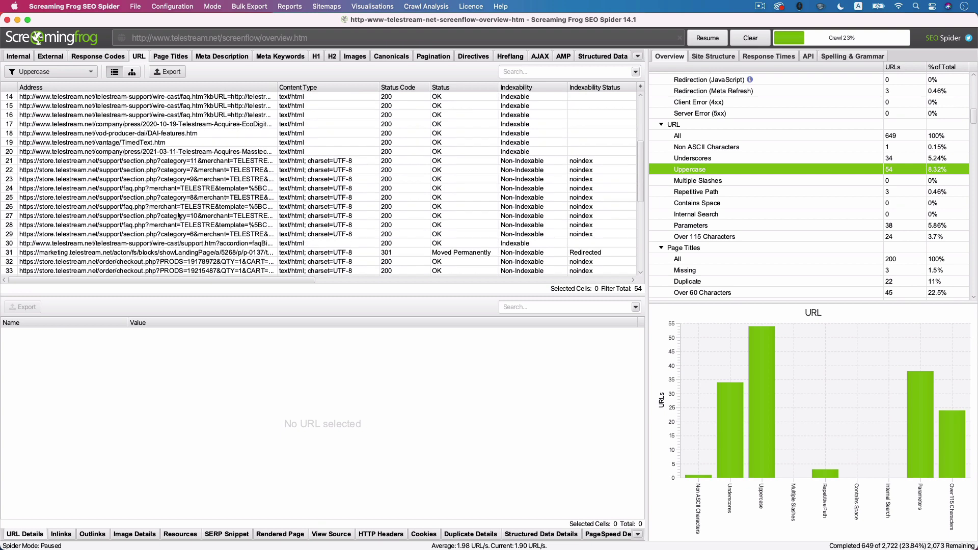
- Open the store.telestream.net category=7 support URL in the browser, look over the page and return to the Telestream QC Products page
{"action": "right_click", "coordinate": [172, 171]}
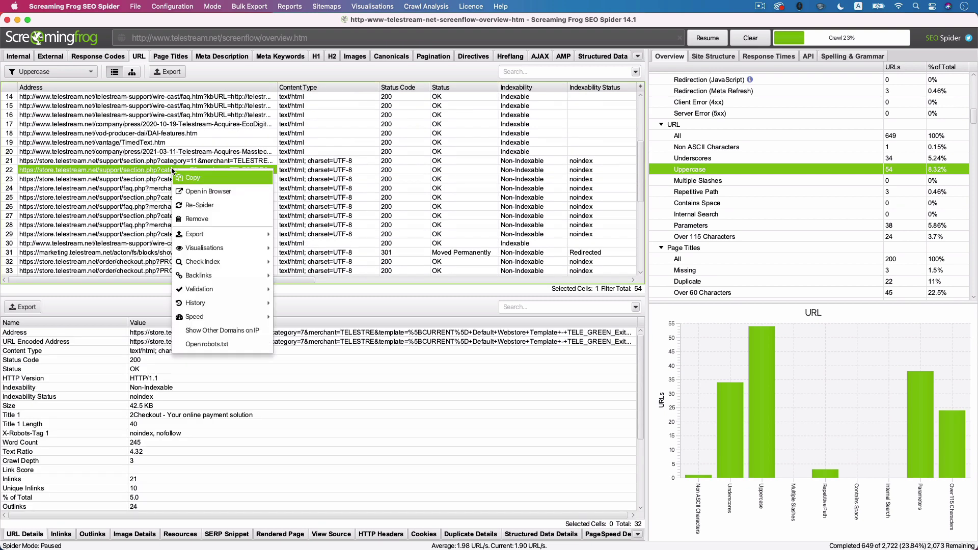
{"action": "left_click", "coordinate": [200, 188]}
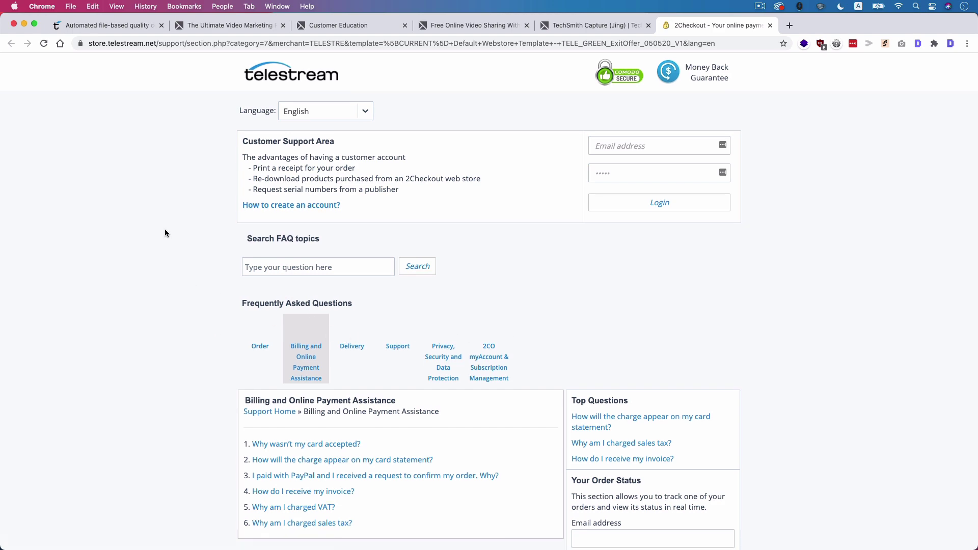
{"action": "scroll", "coordinate": [164, 232], "scroll_direction": "down", "scroll_amount": 5}
{"action": "scroll", "coordinate": [164, 233], "scroll_direction": "up", "scroll_amount": 5}
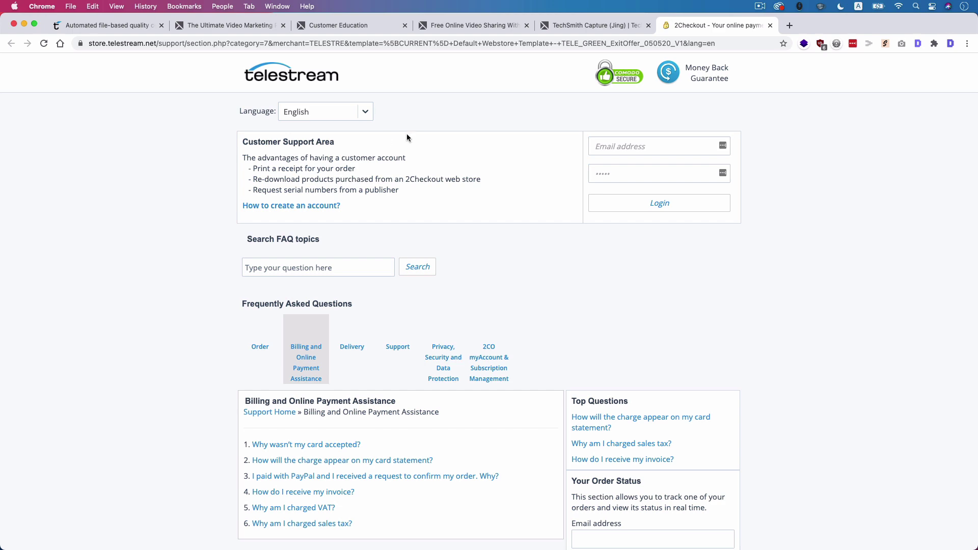
{"action": "left_click", "coordinate": [143, 27]}
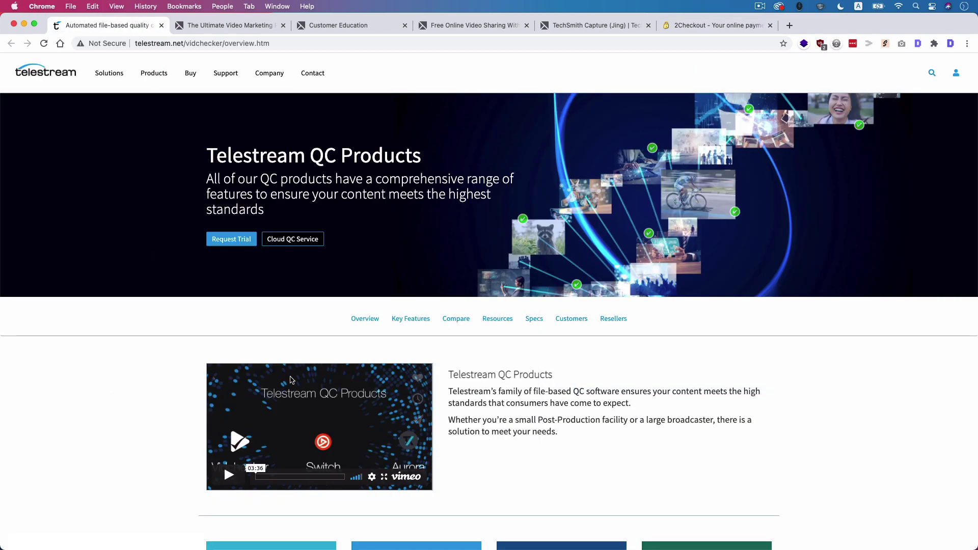
- Switch back to Screaming Frog SEO Spider, review the overview issue categories and list the pages with a missing H1
{"action": "key", "text": "super+Tab"}
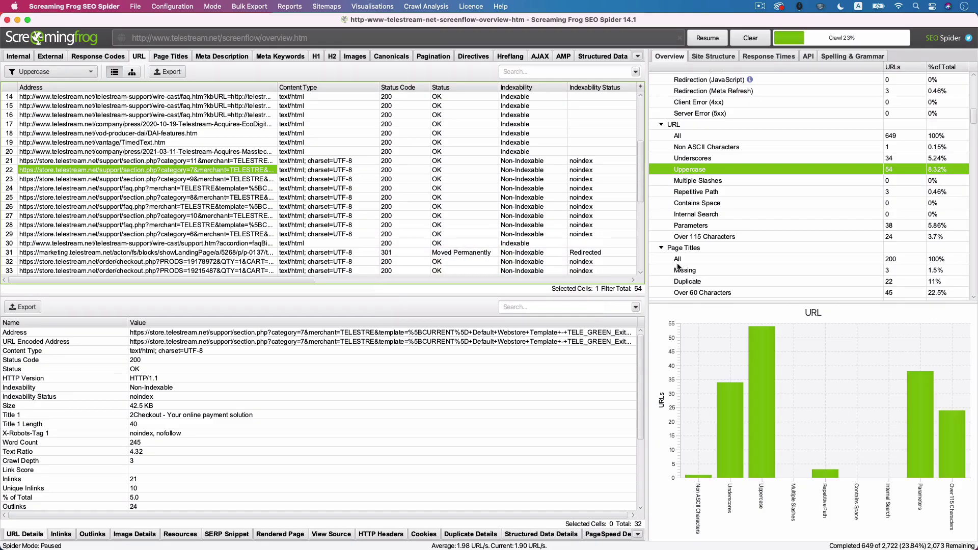
{"action": "scroll", "coordinate": [808, 174], "scroll_direction": "down", "scroll_amount": 3}
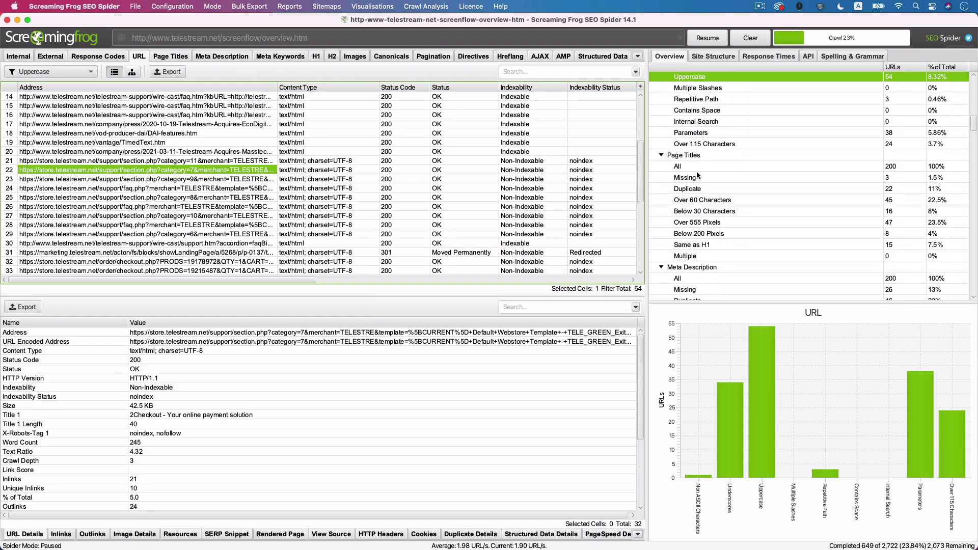
{"action": "scroll", "coordinate": [697, 176], "scroll_direction": "down", "scroll_amount": 5}
{"action": "scroll", "coordinate": [707, 188], "scroll_direction": "down", "scroll_amount": 10}
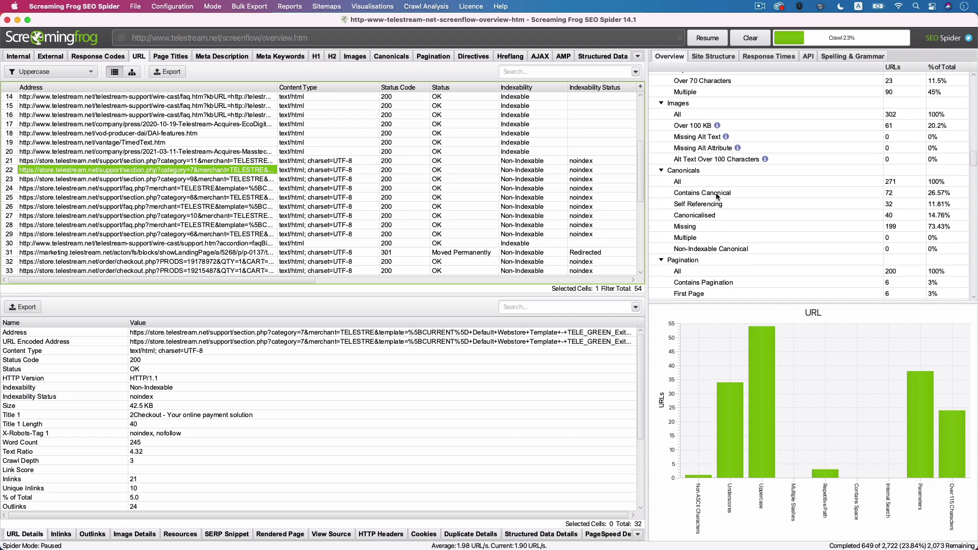
{"action": "scroll", "coordinate": [716, 192], "scroll_direction": "up", "scroll_amount": 7}
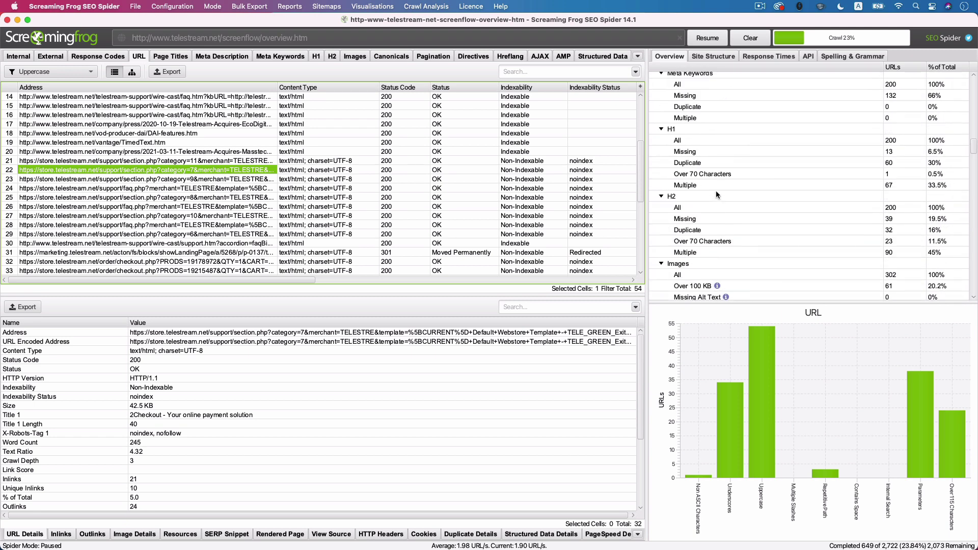
{"action": "left_click", "coordinate": [698, 152]}
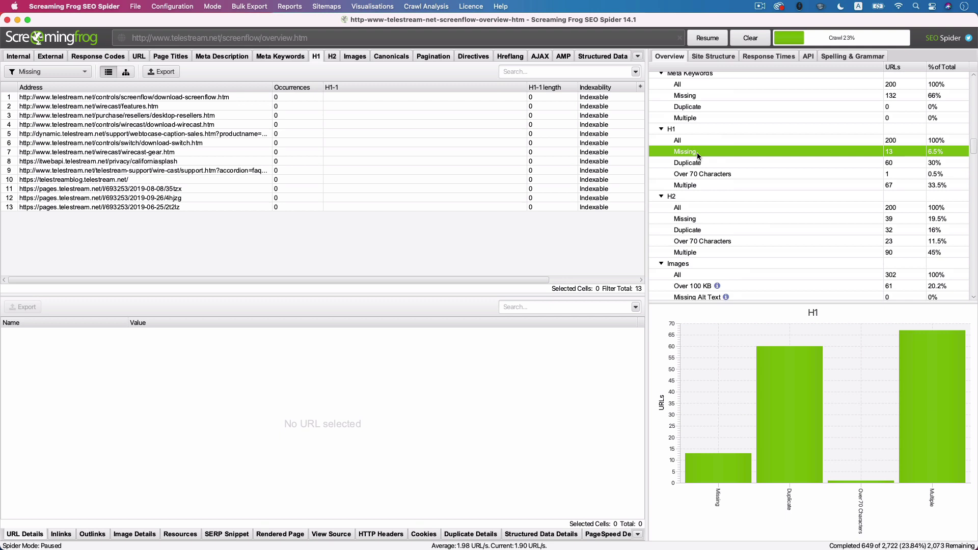
- Switch to Chrome and run the Detailed SEO Extension's -inurl:https Google search for the Telestream site
{"action": "key", "text": "super+Tab"}
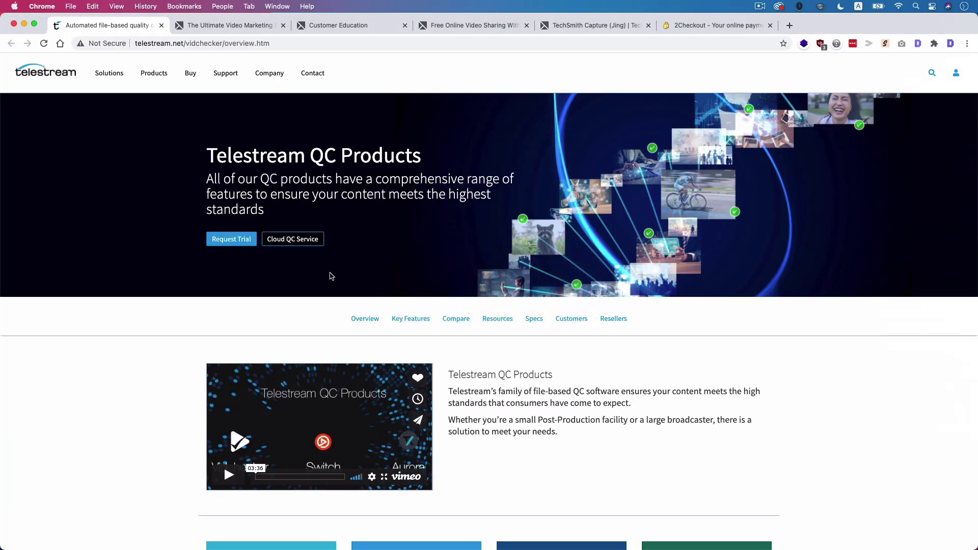
{"action": "right_click", "coordinate": [166, 353]}
{"action": "mouse_move", "coordinate": [265, 483]}
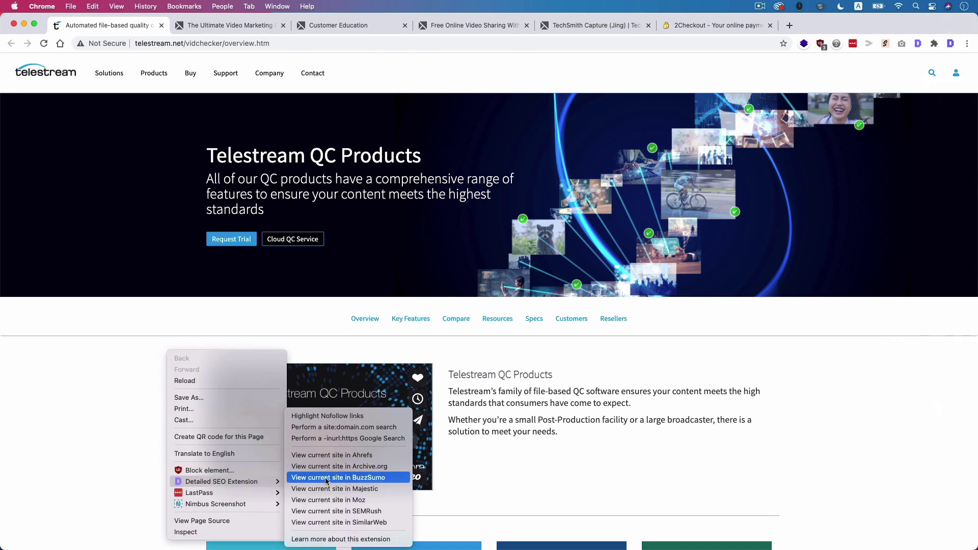
{"action": "left_click", "coordinate": [374, 438]}
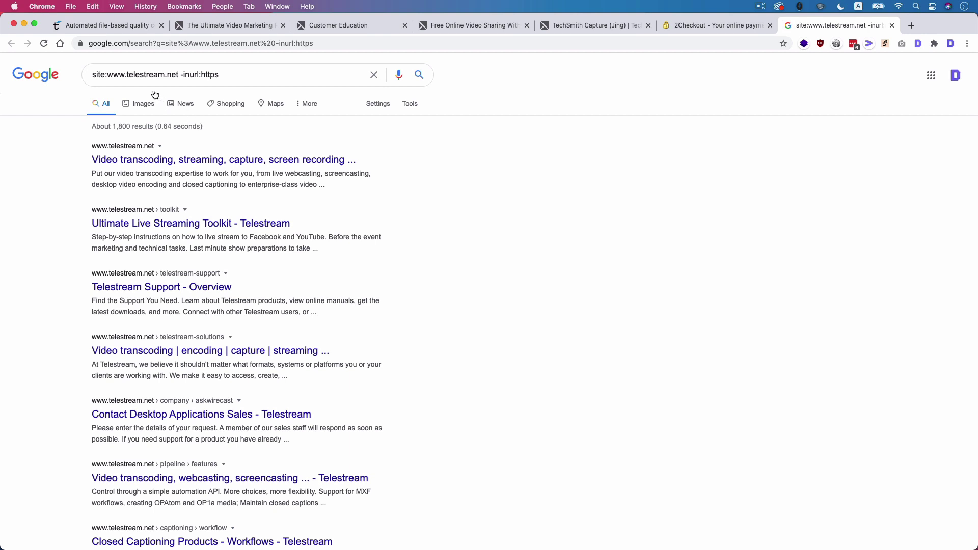
{"action": "left_click_drag", "start_coordinate": [127, 75], "coordinate": [103, 74]}
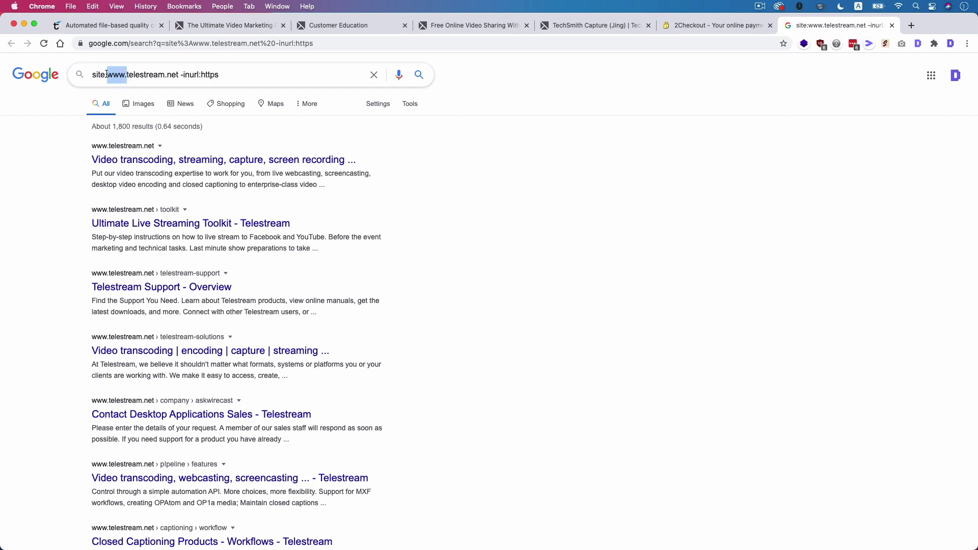
{"action": "key", "text": "BackSpace"}
{"action": "key", "text": "Return"}
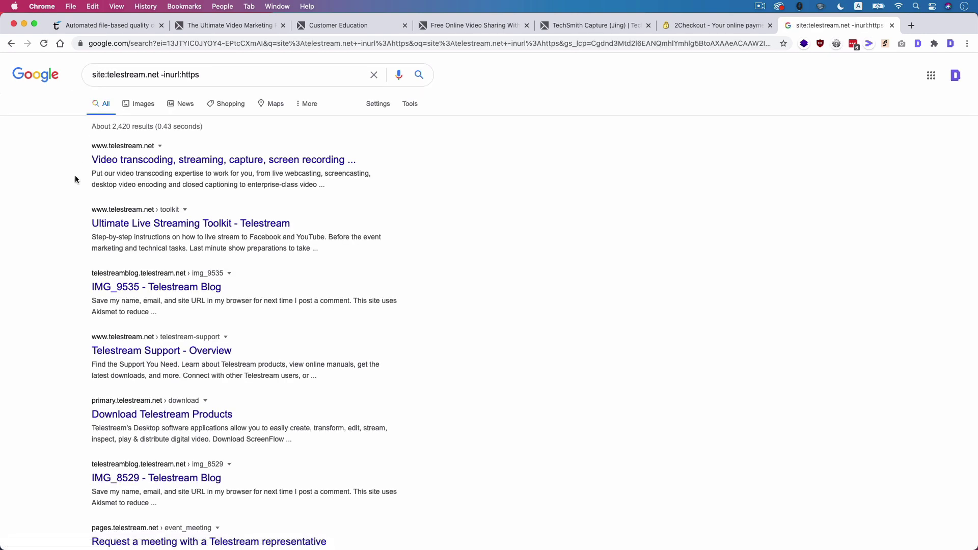
{"action": "scroll", "coordinate": [75, 200], "scroll_direction": "down", "scroll_amount": 1}
{"action": "scroll", "coordinate": [75, 200], "scroll_direction": "up", "scroll_amount": 1}
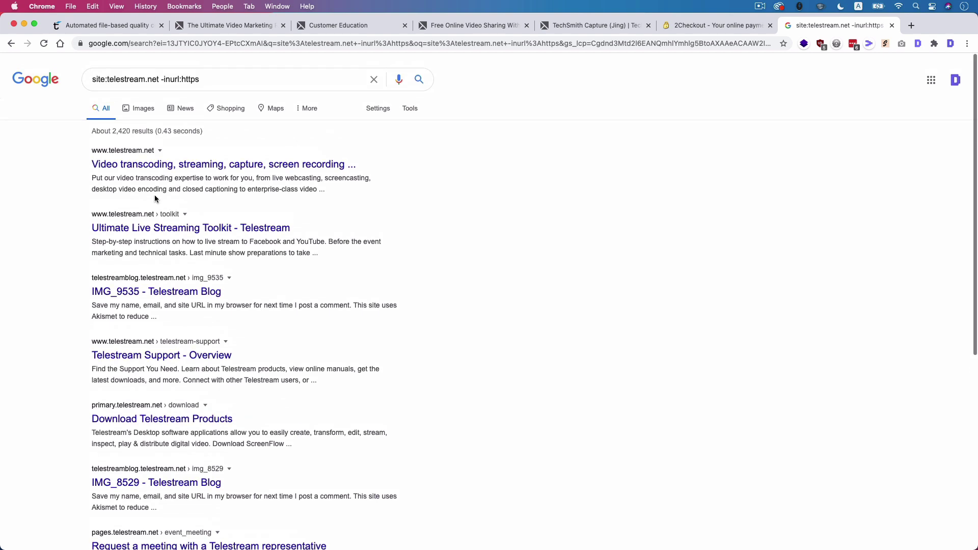
- Show full URLs in the search results, view the IMG_9535 Telestream Blog result in a new tab and return to the results
{"action": "left_click", "coordinate": [870, 44]}
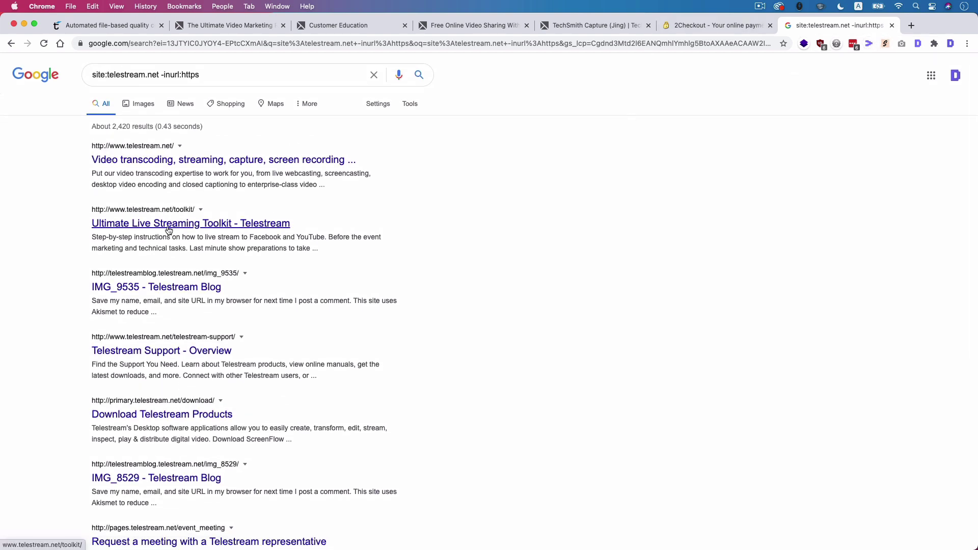
{"action": "scroll", "coordinate": [522, 224], "scroll_direction": "down", "scroll_amount": 2}
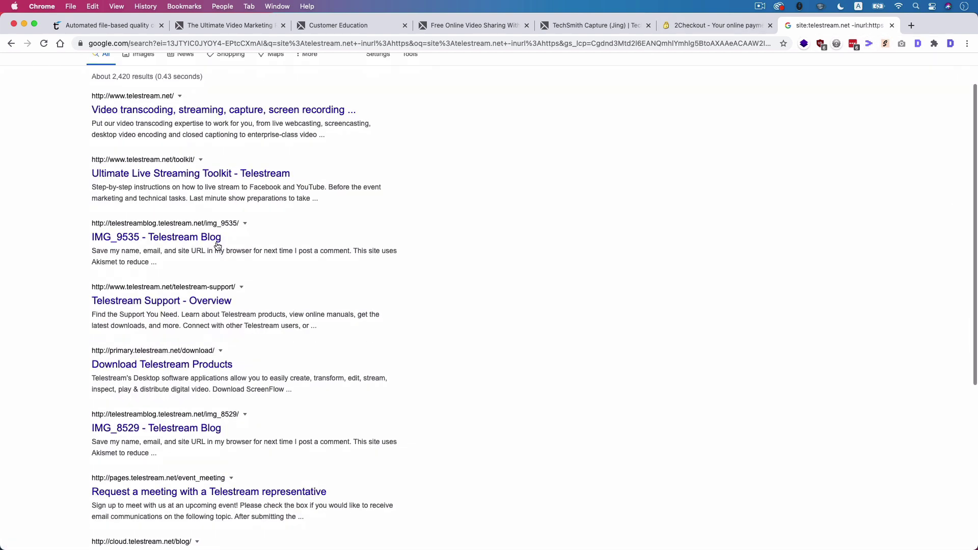
{"action": "left_click", "coordinate": [185, 240], "text": "super"}
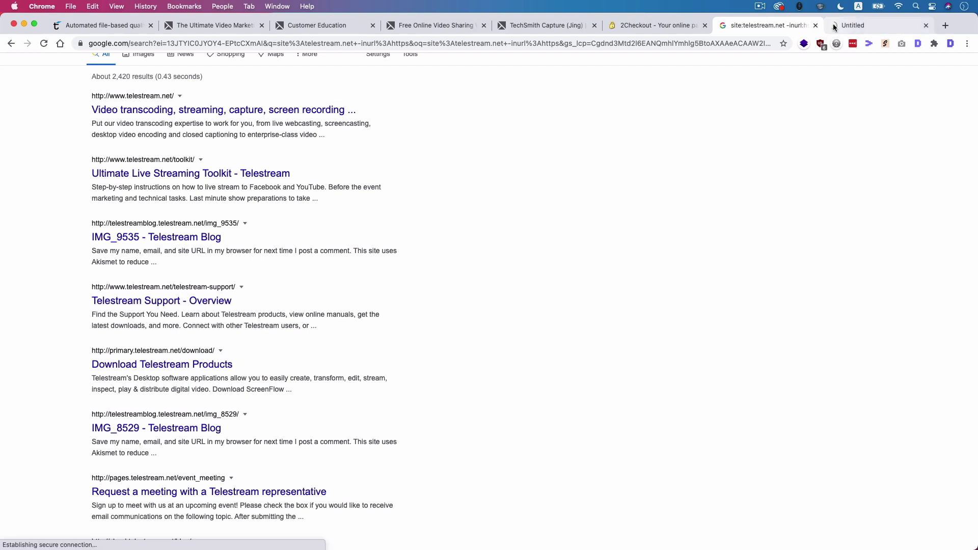
{"action": "left_click", "coordinate": [872, 25]}
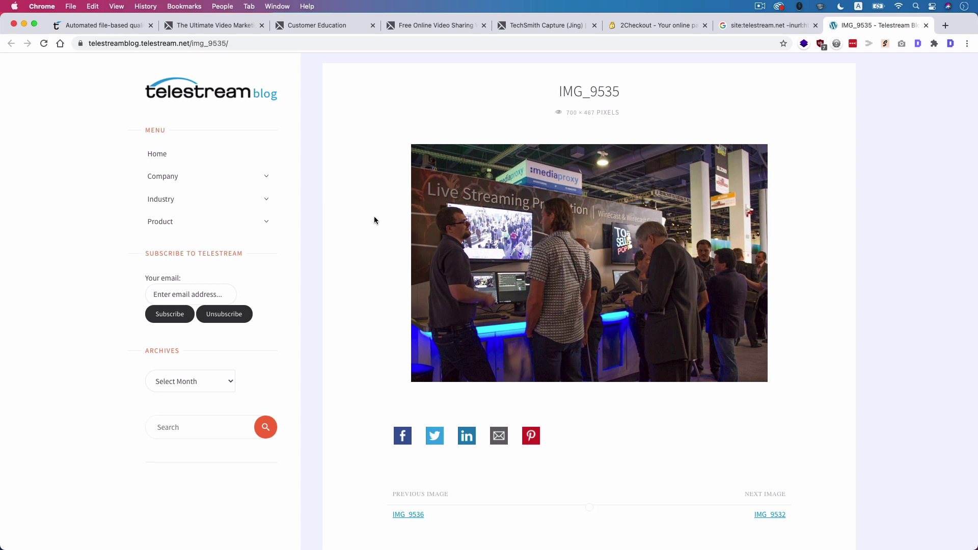
{"action": "left_click", "coordinate": [735, 27]}
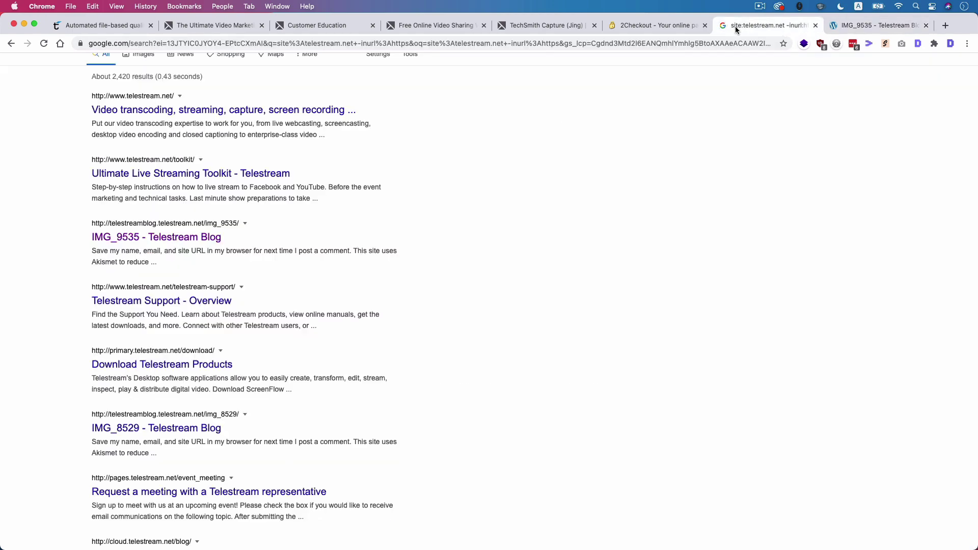
- Open the IMG_8529 Telestream Blog result from the search results and close the 2Checkout tab
{"action": "scroll", "coordinate": [541, 268], "scroll_direction": "down", "scroll_amount": 4}
{"action": "left_click", "coordinate": [136, 313]}
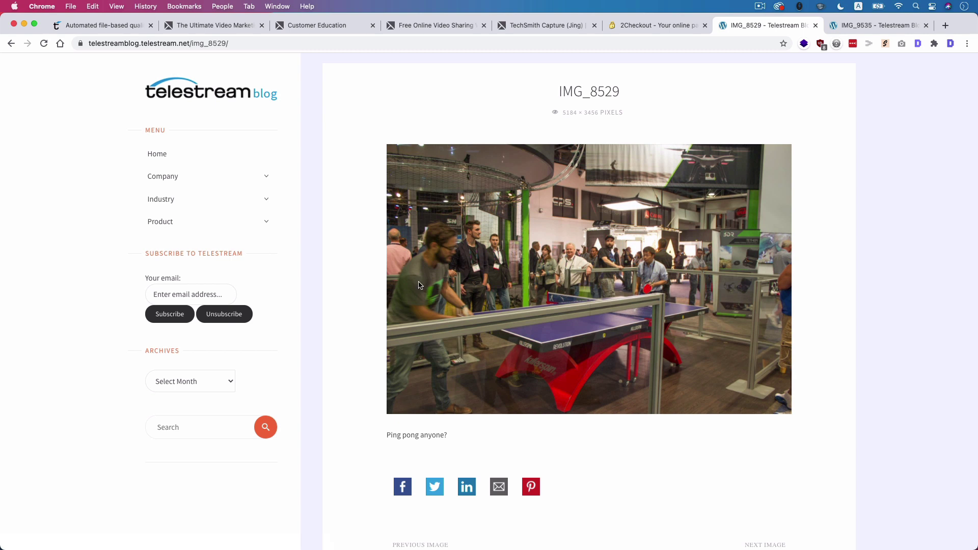
{"action": "left_click", "coordinate": [704, 25]}
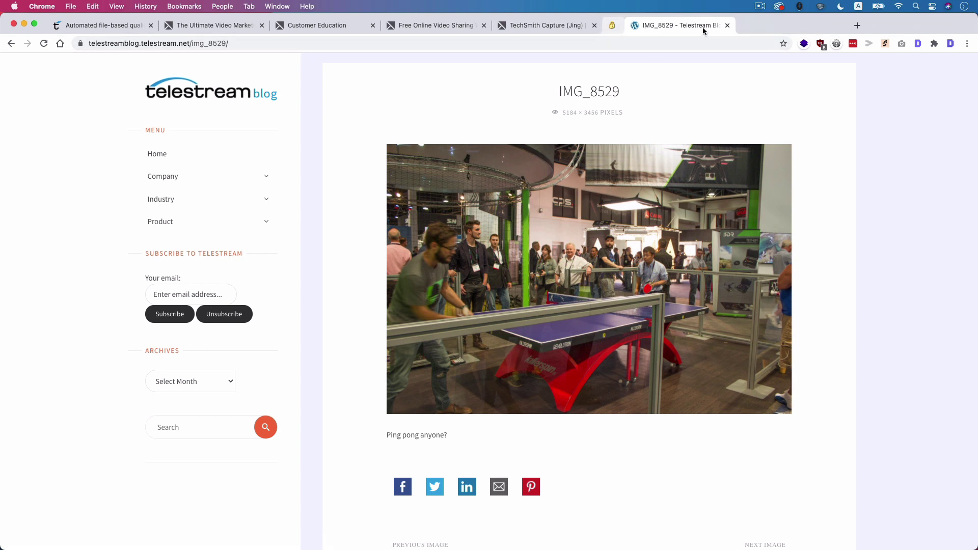
- Run the Detailed SEO Extension's site search for telestreamblog.telestream.net, look through the results and go to results page 6
{"action": "right_click", "coordinate": [692, 65]}
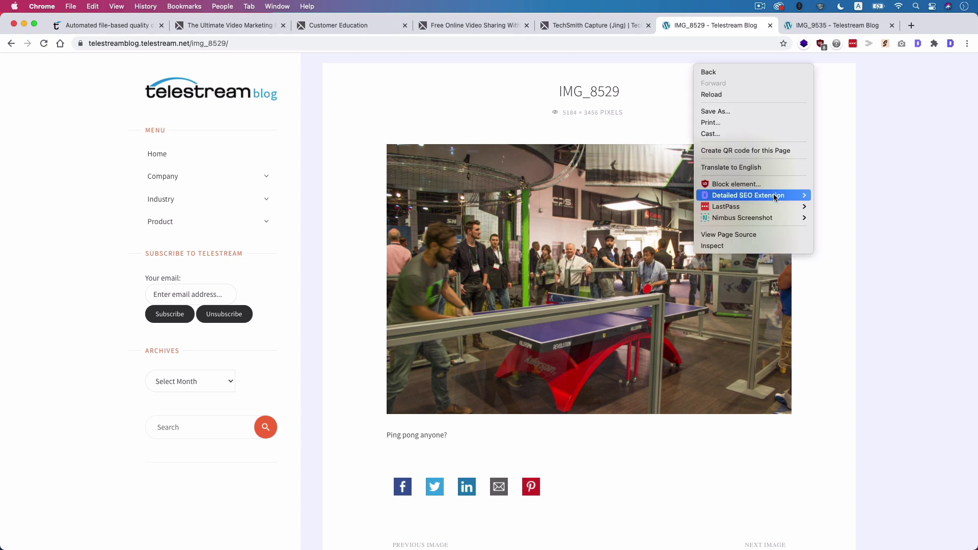
{"action": "mouse_move", "coordinate": [764, 196]}
{"action": "left_click", "coordinate": [830, 206]}
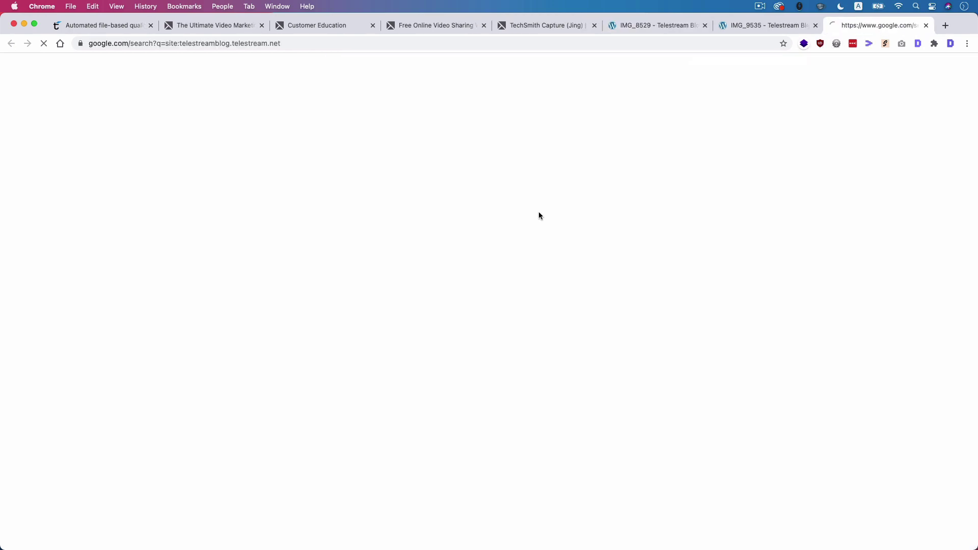
{"action": "scroll", "coordinate": [378, 234], "scroll_direction": "down", "scroll_amount": 2}
{"action": "scroll", "coordinate": [378, 234], "scroll_direction": "down", "scroll_amount": 5}
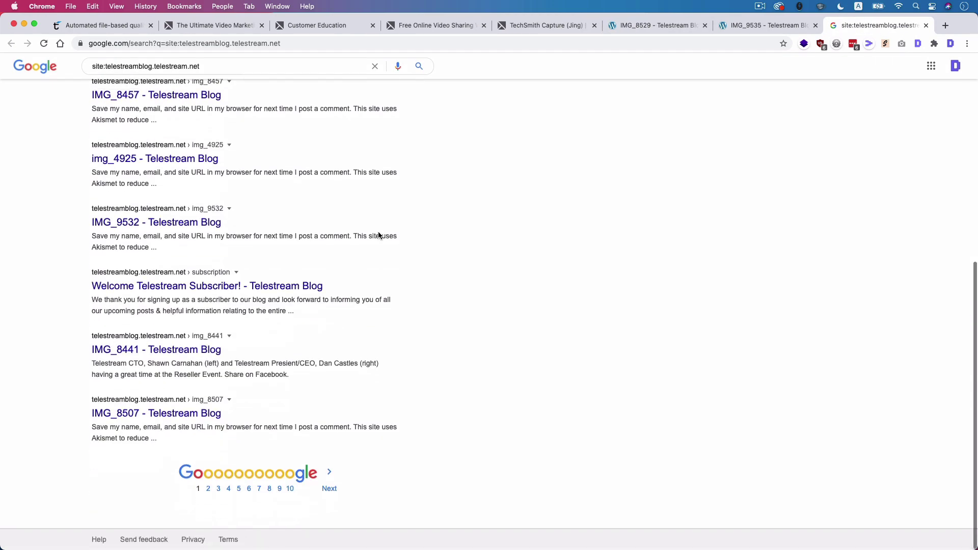
{"action": "left_click", "coordinate": [249, 487]}
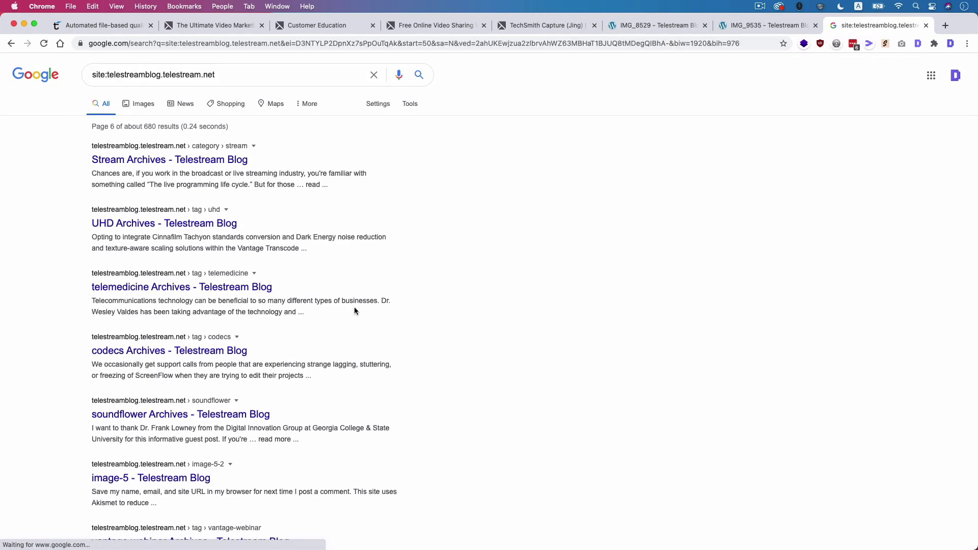
- Broaden the Google query to site:telestream.net, look over the results and show their full URLs
{"action": "left_click_drag", "start_coordinate": [164, 75], "coordinate": [106, 74]}
{"action": "key", "text": "BackSpace"}
{"action": "key", "text": "Return"}
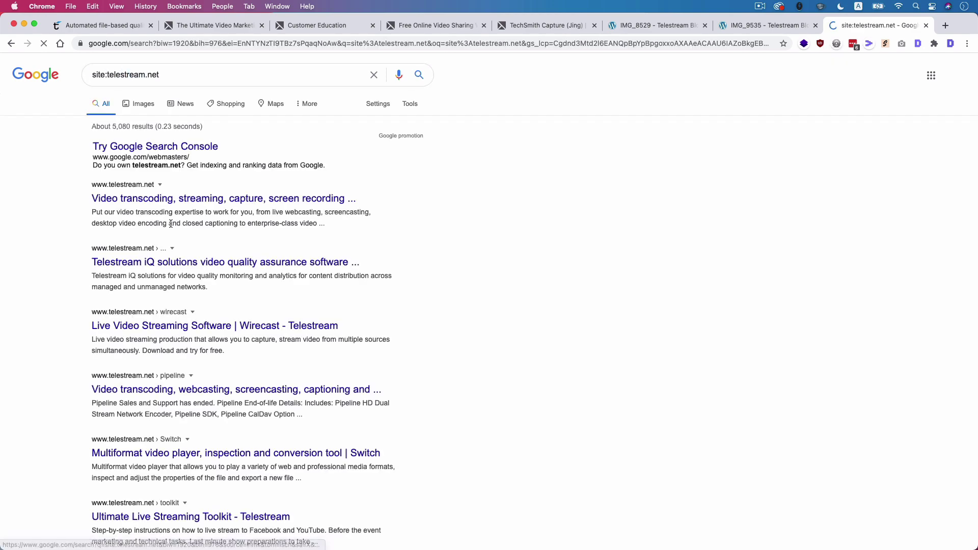
{"action": "scroll", "coordinate": [174, 230], "scroll_direction": "down", "scroll_amount": 5}
{"action": "scroll", "coordinate": [175, 230], "scroll_direction": "up", "scroll_amount": 5}
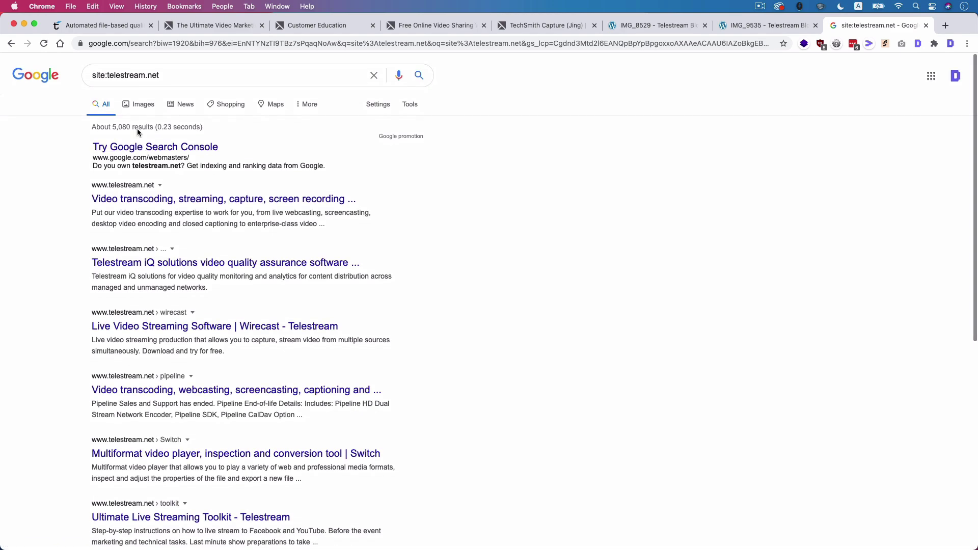
{"action": "left_click_drag", "start_coordinate": [105, 126], "coordinate": [151, 128]}
{"action": "left_click", "coordinate": [151, 128]}
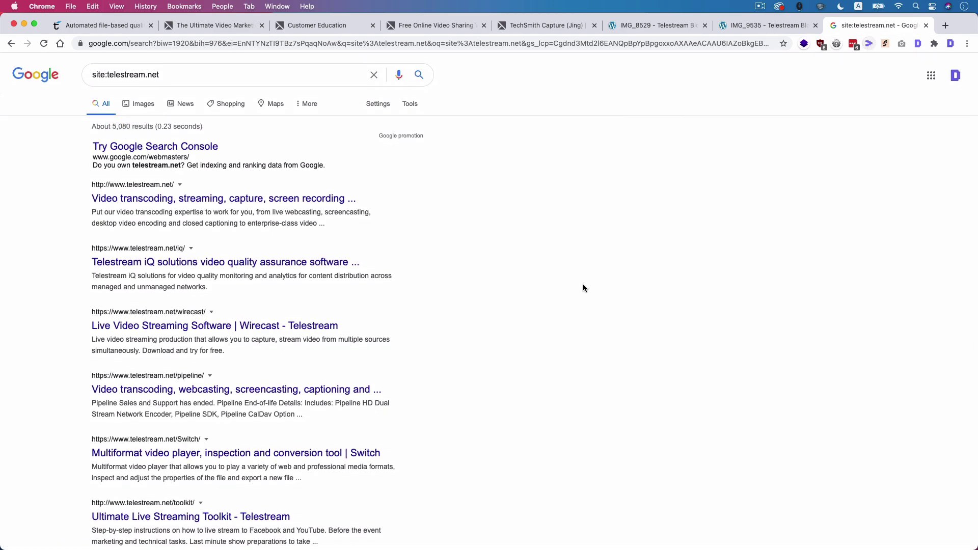
- Look through the site:telestream.net results on pages 1 and 5, and go on to results page 8
{"action": "scroll", "coordinate": [489, 366], "scroll_direction": "down", "scroll_amount": 7}
{"action": "left_click", "coordinate": [238, 473]}
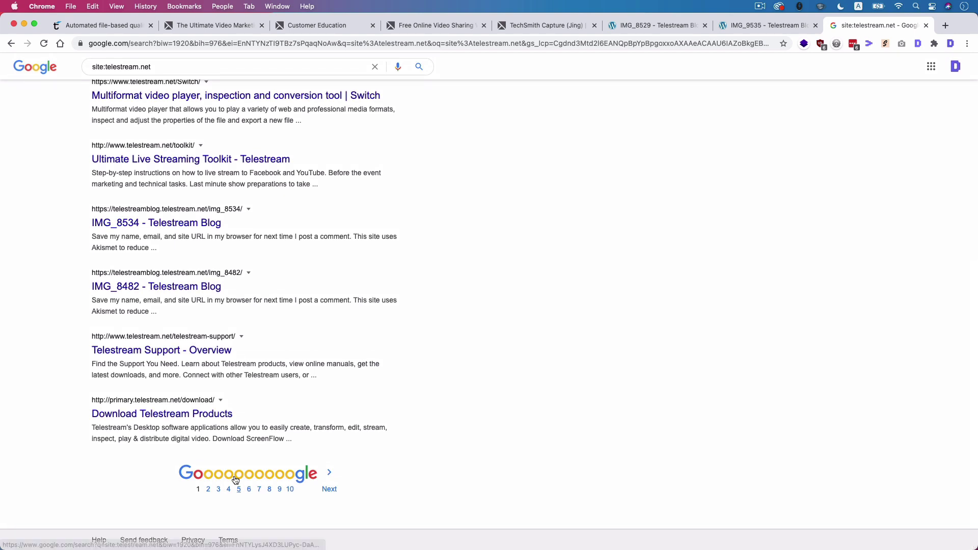
{"action": "scroll", "coordinate": [469, 249], "scroll_direction": "down", "scroll_amount": 3}
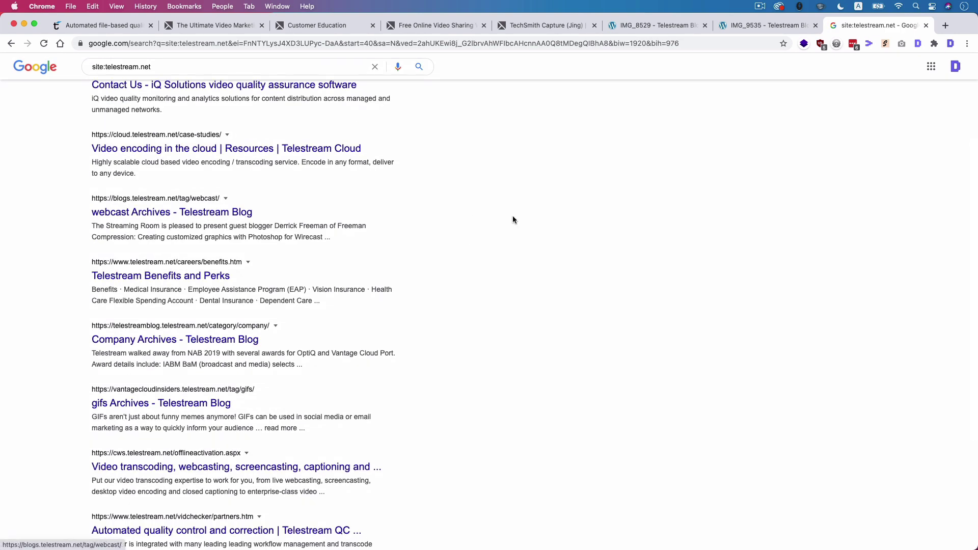
{"action": "scroll", "coordinate": [530, 219], "scroll_direction": "down", "scroll_amount": 4}
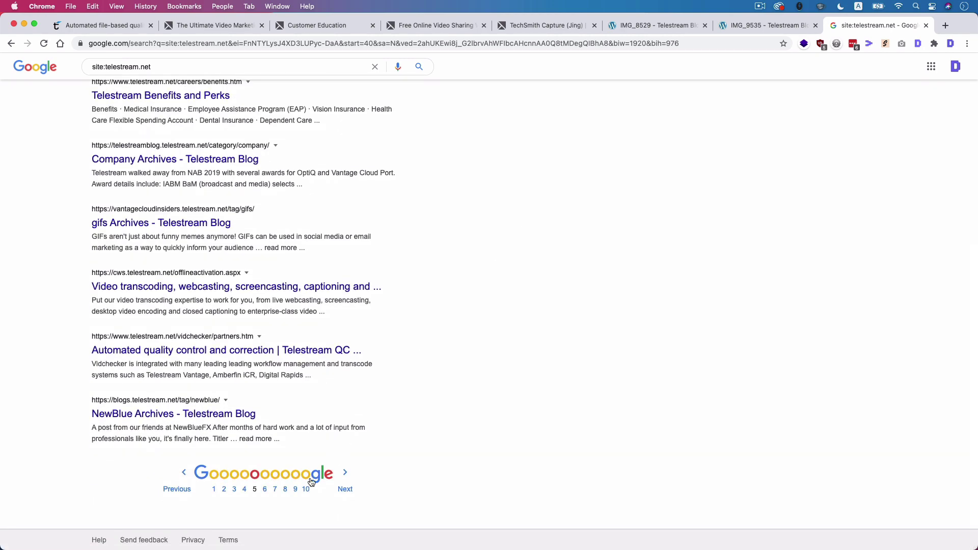
{"action": "left_click", "coordinate": [284, 489]}
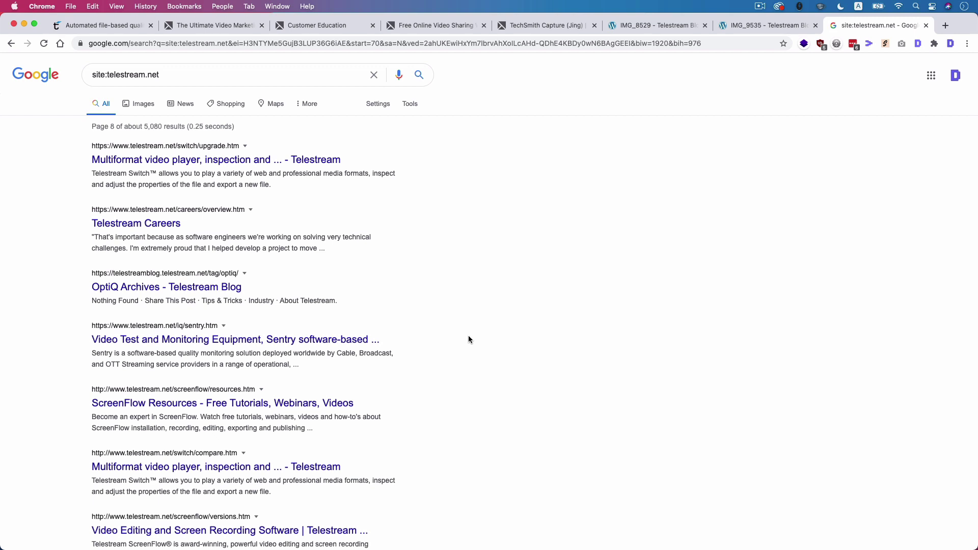
- Open the OptiQ Archives - Telestream Blog result and look over the tag page down to its footer
{"action": "left_click", "coordinate": [227, 288]}
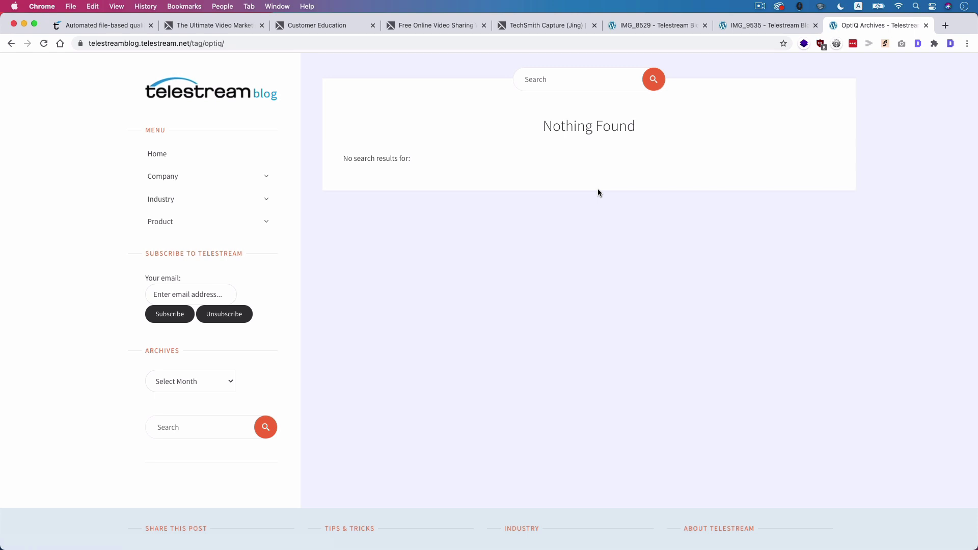
{"action": "scroll", "coordinate": [599, 193], "scroll_direction": "down", "scroll_amount": 3}
{"action": "scroll", "coordinate": [600, 192], "scroll_direction": "up", "scroll_amount": 3}
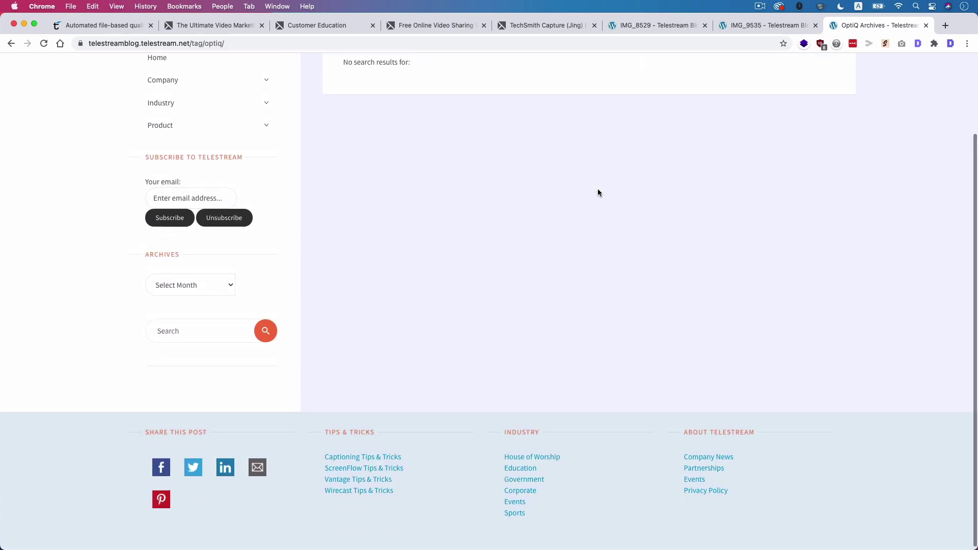